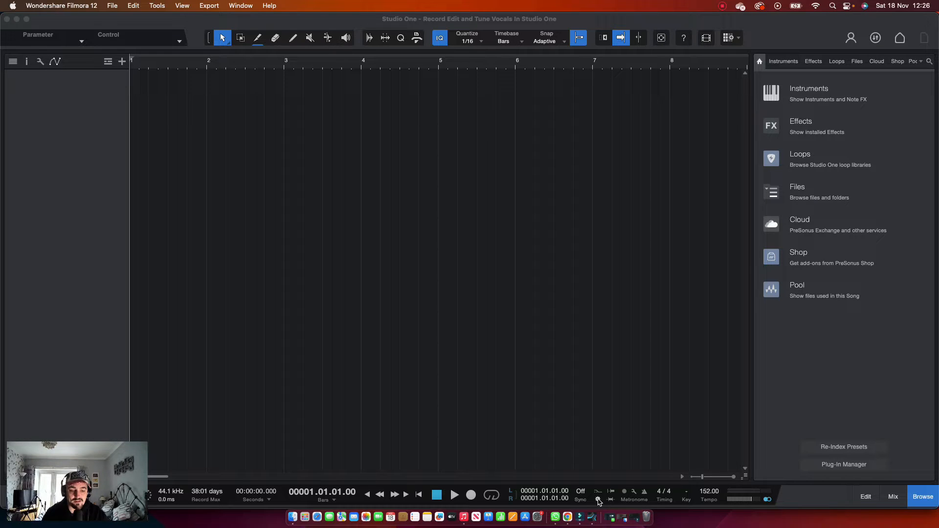
# Show the recording options panel and turn on the precount and the metronome click.
pyautogui.click(598, 500)
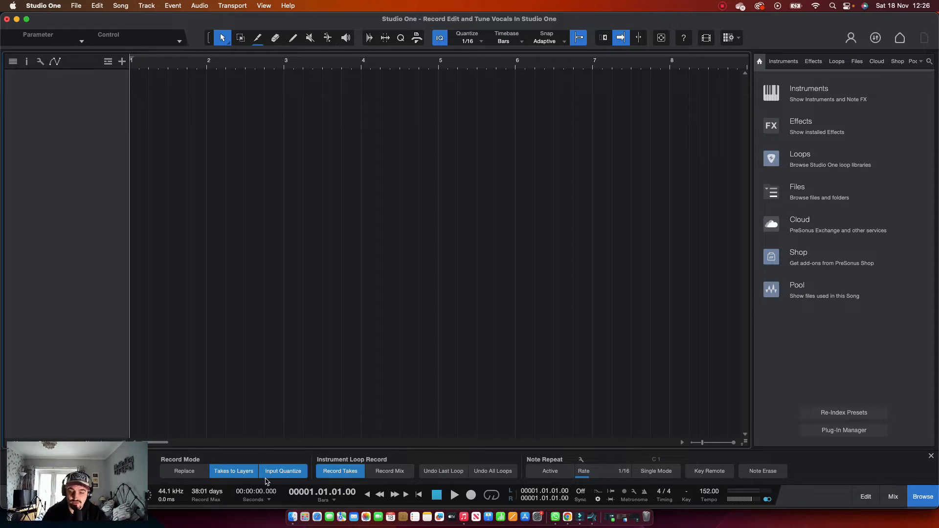
pyautogui.click(624, 492)
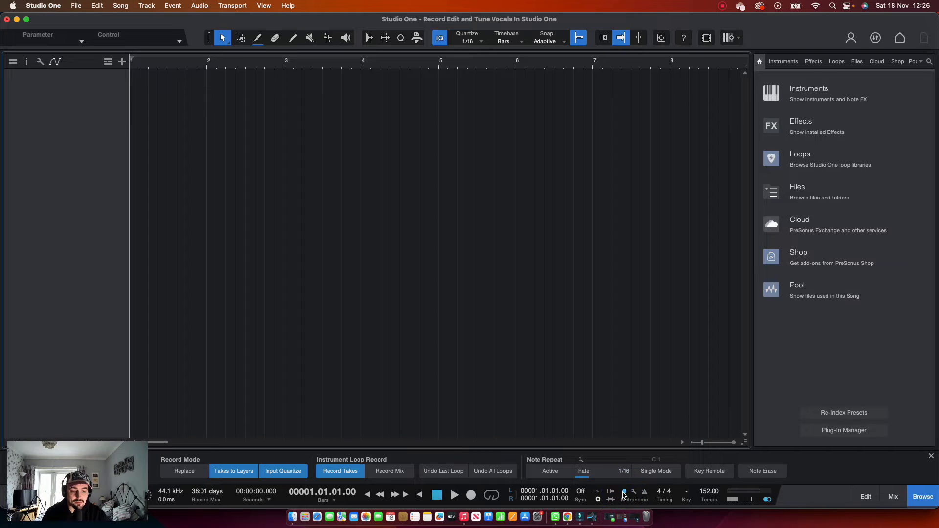
pyautogui.click(645, 492)
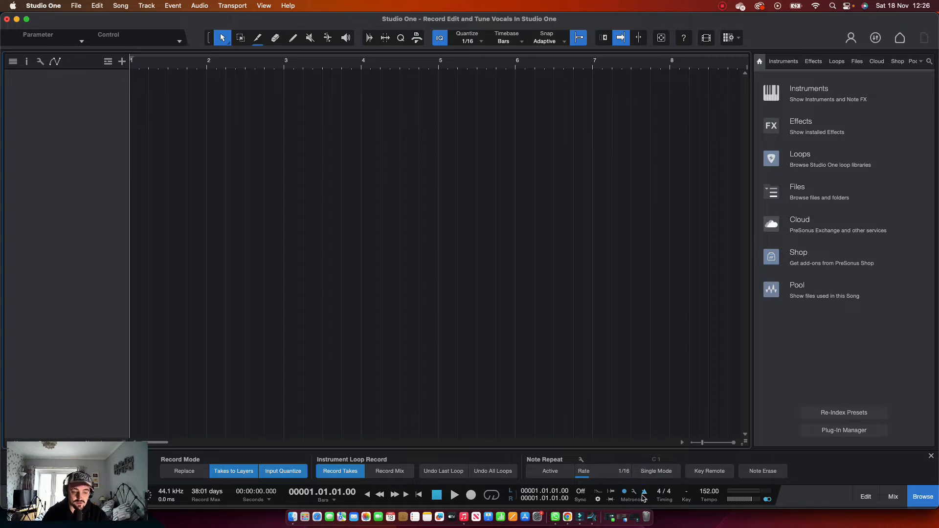
# Check the Proud Mary backing track's tempo on its Karaoke Version page in Chrome, and set the Studio One song tempo to 156.
pyautogui.click(568, 520)
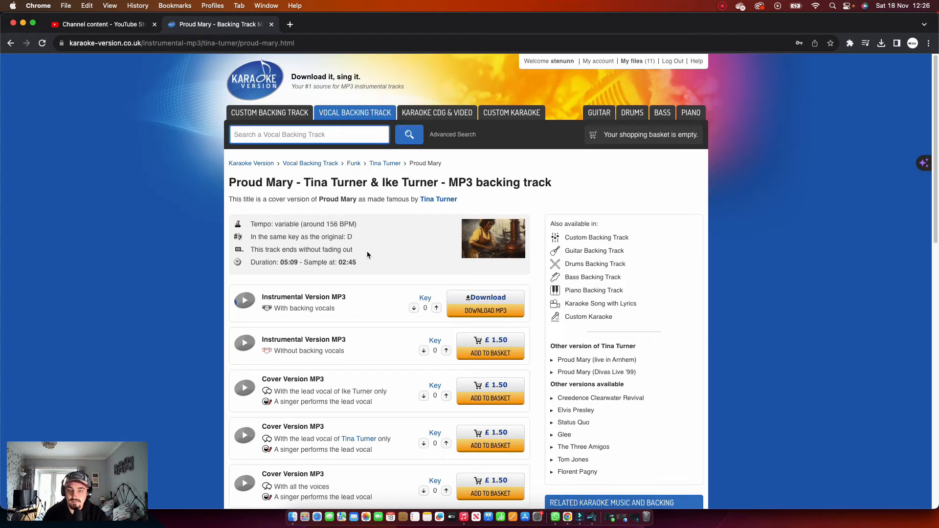
pyautogui.click(592, 518)
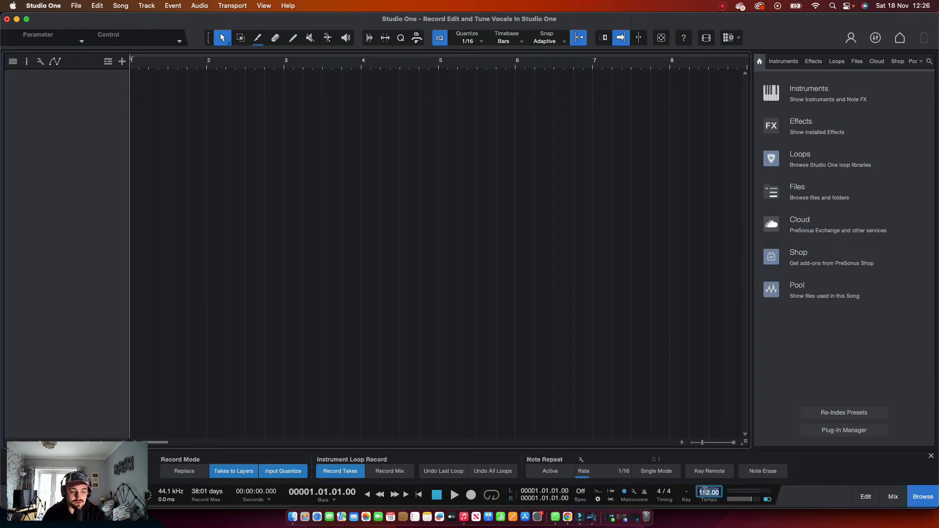
pyautogui.click(708, 493)
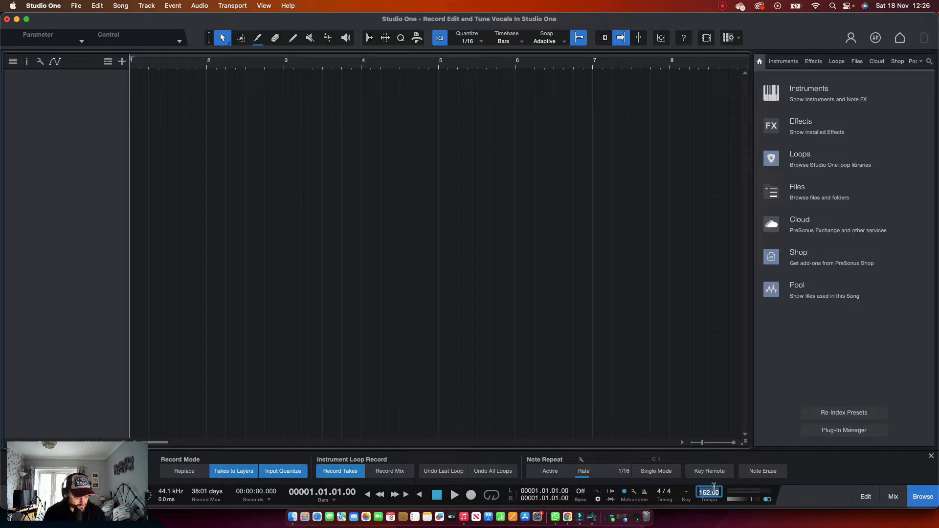
pyautogui.write('156')
pyautogui.press('Return')
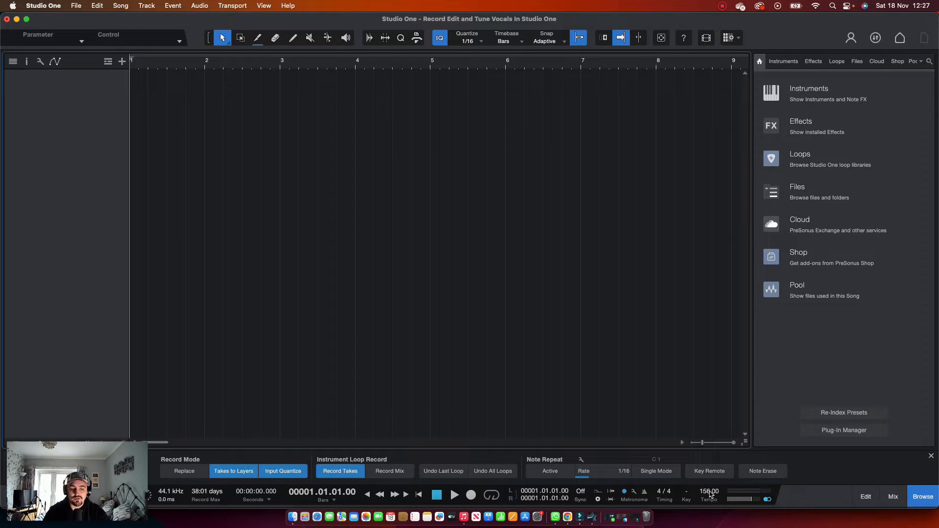
# Import the Tina Turner Proud Mary MP3 from the Downloads folder onto a new track at the start of the song.
pyautogui.click(292, 517)
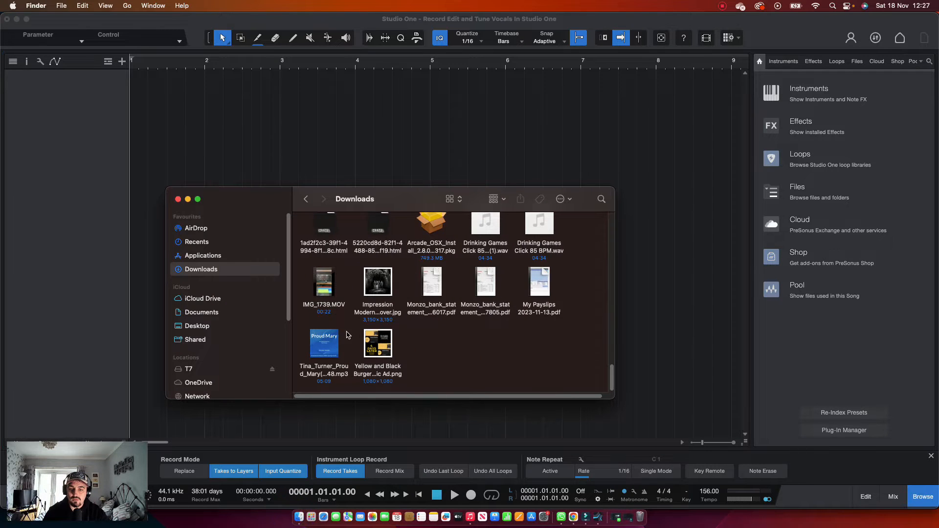
pyautogui.click(333, 353)
pyautogui.moveTo(332, 356); pyautogui.dragTo(138, 89)
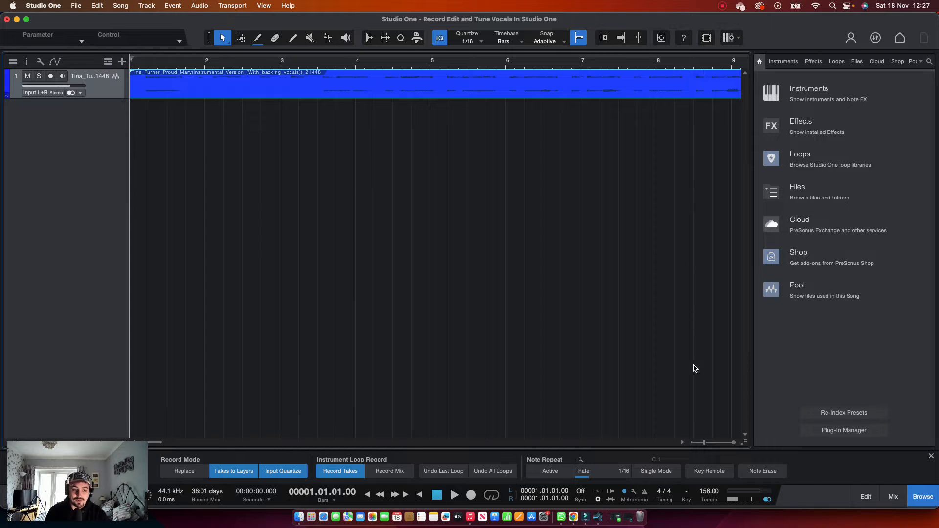
# Listen to the opening of the imported backing track, stop playback and return to the start of the song.
pyautogui.moveTo(709, 443); pyautogui.dragTo(697, 443)
pyautogui.press('f')
pyautogui.press('space')
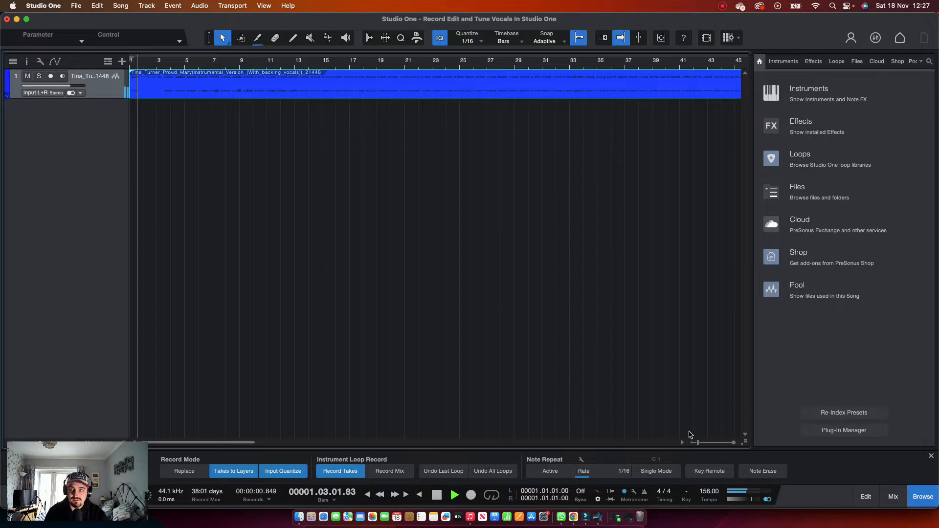
pyautogui.click(69, 86)
pyautogui.click(56, 95)
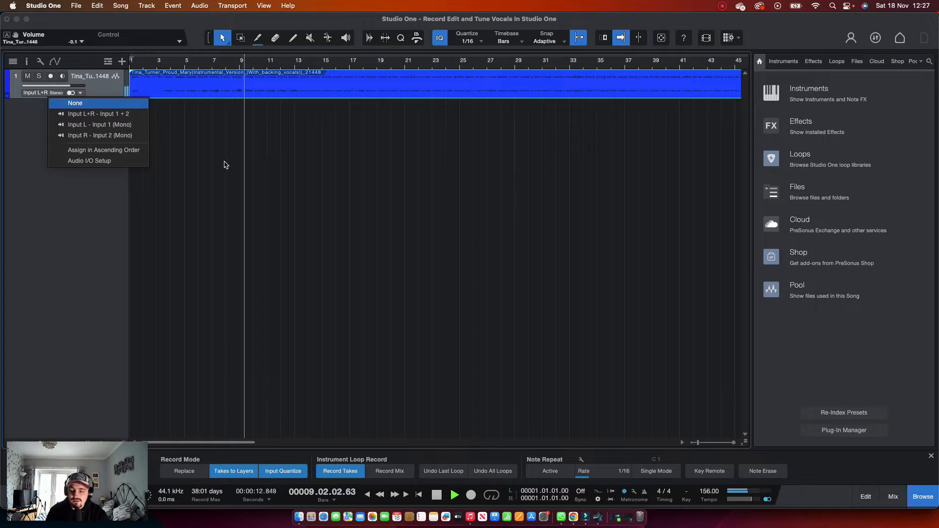
pyautogui.click(212, 141)
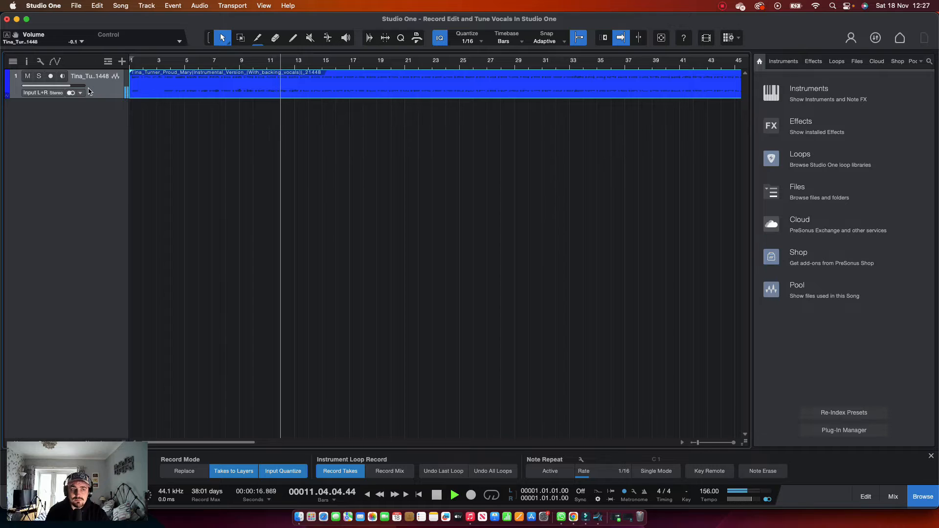
pyautogui.click(692, 443)
pyautogui.click(697, 444)
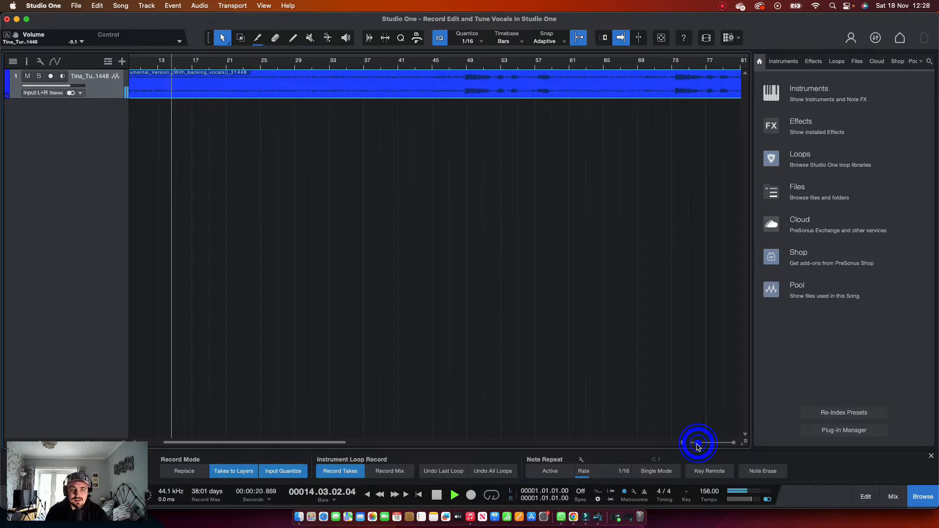
pyautogui.click(698, 445)
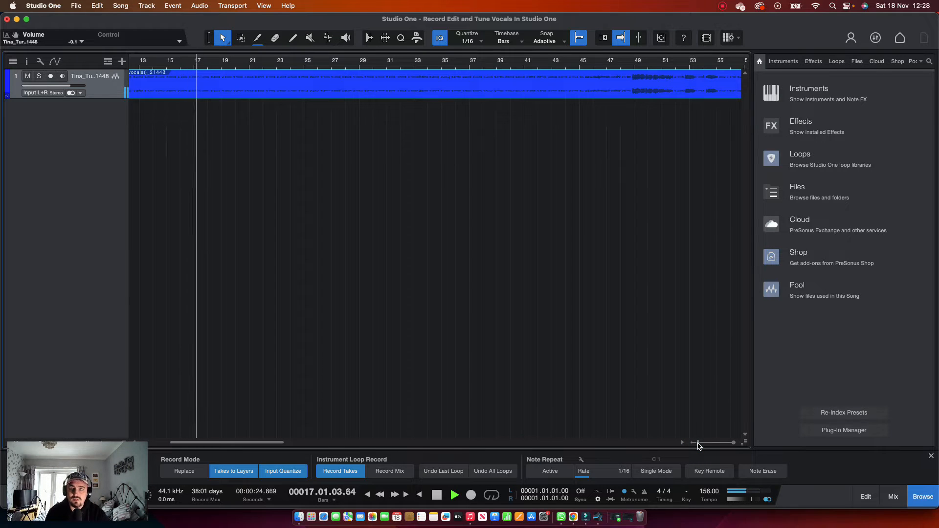
pyautogui.press('space')
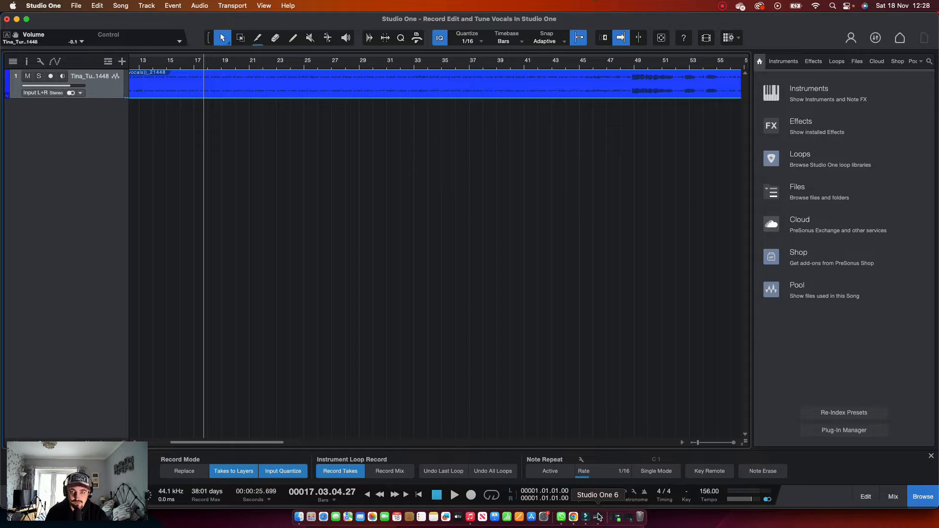
pyautogui.press(',')
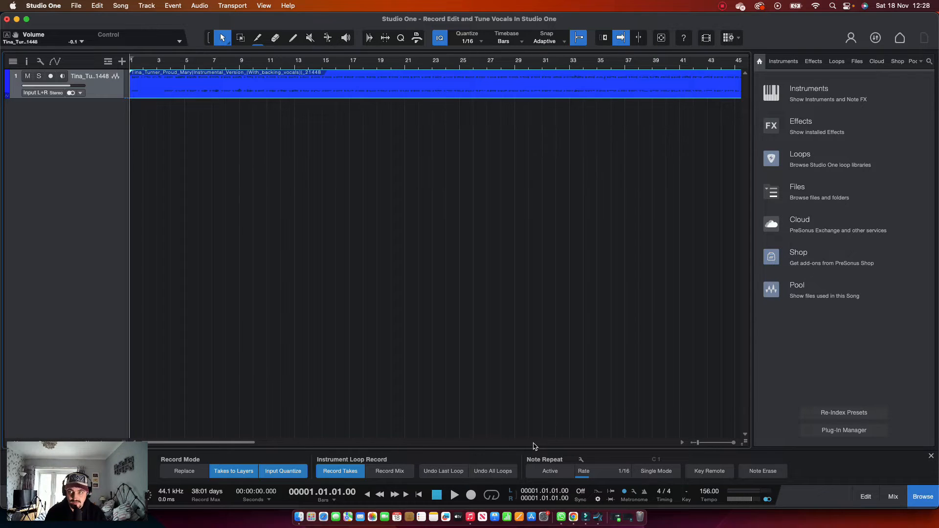
# Add one mono audio track named VOCAL with Input L, Main output and no FX chain preset.
pyautogui.click(101, 121)
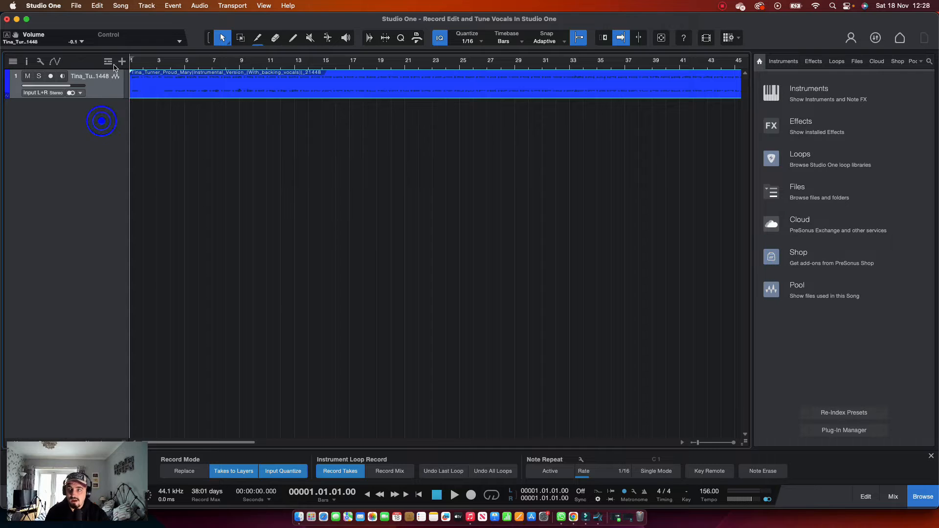
pyautogui.click(122, 61)
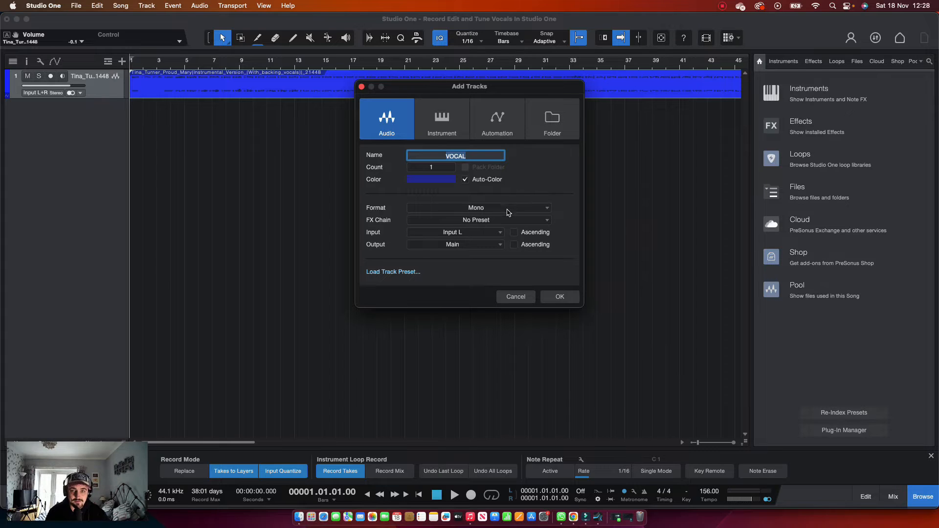
pyautogui.click(471, 233)
pyautogui.click(536, 275)
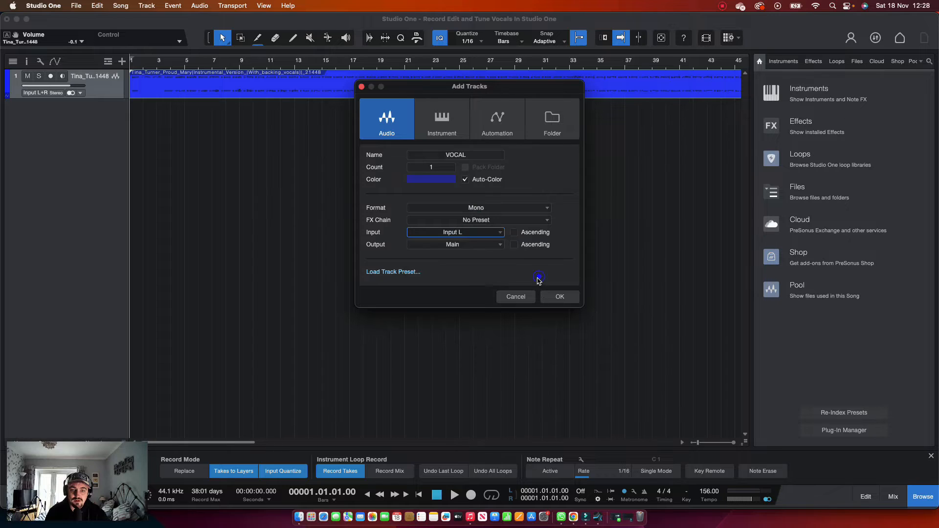
pyautogui.click(496, 221)
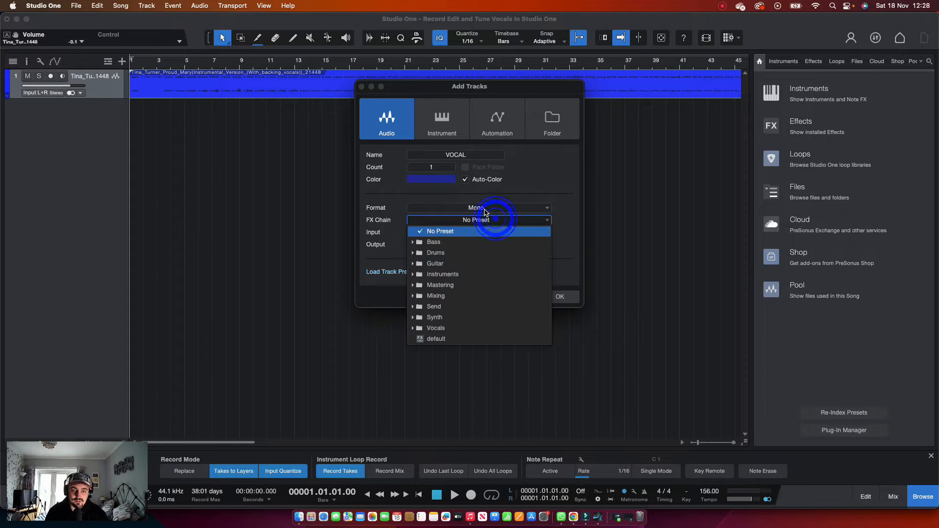
pyautogui.click(477, 230)
pyautogui.click(558, 297)
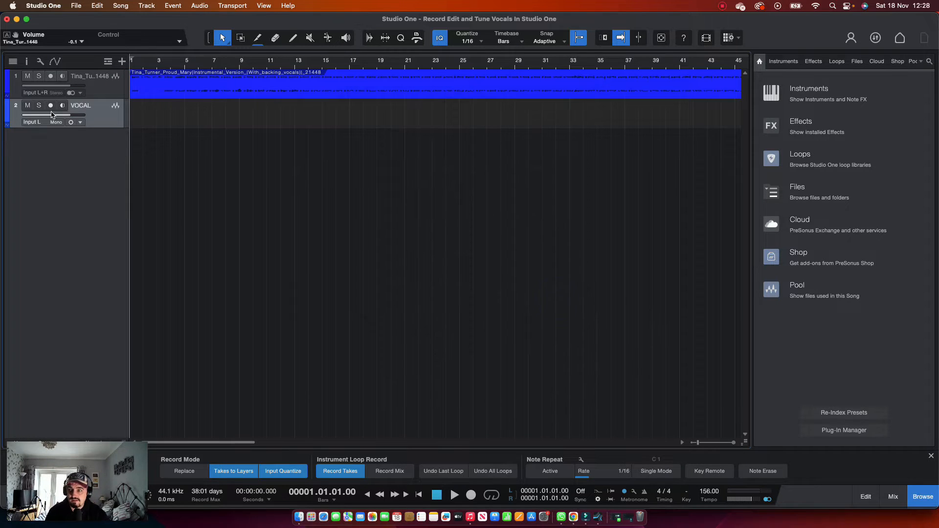
# In the song's audio I/O setup, remove the existing Input L+R, Input L and Input R channels.
pyautogui.click(36, 122)
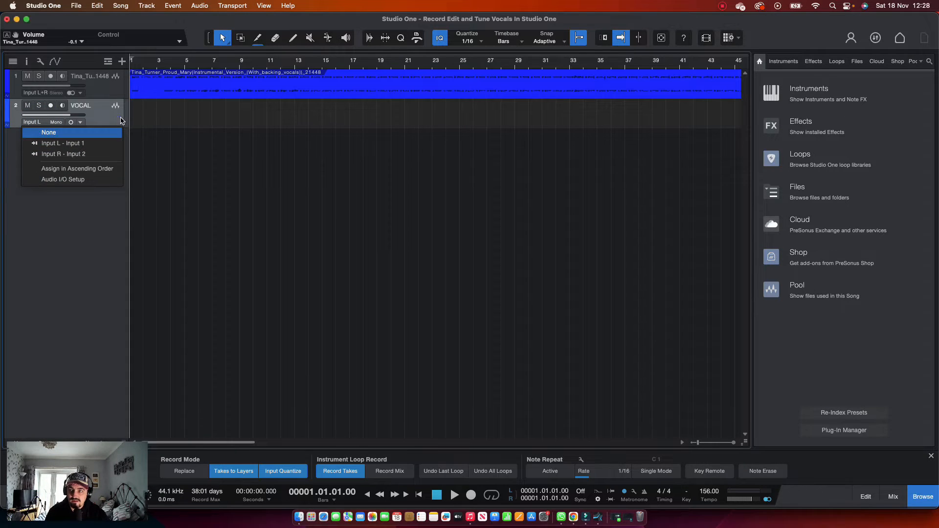
pyautogui.click(121, 118)
pyautogui.click(37, 120)
pyautogui.click(73, 179)
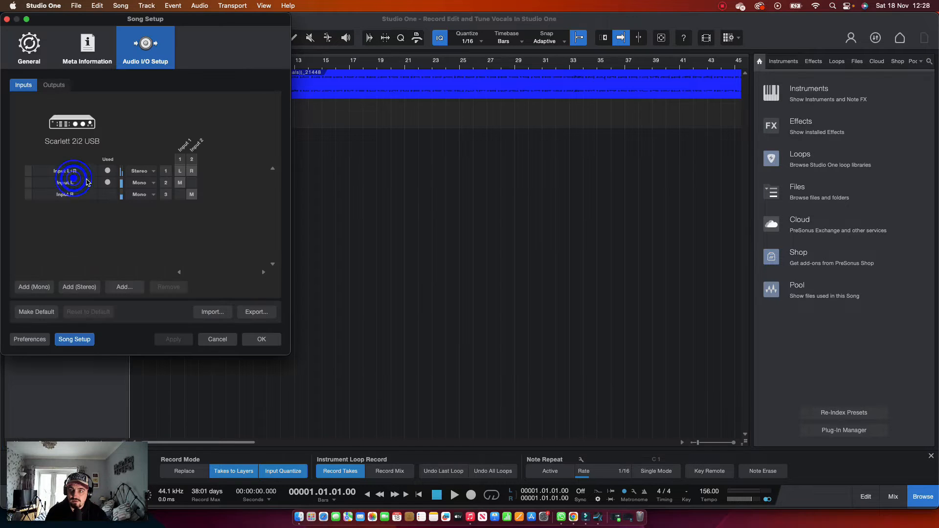
pyautogui.click(191, 194)
pyautogui.click(180, 183)
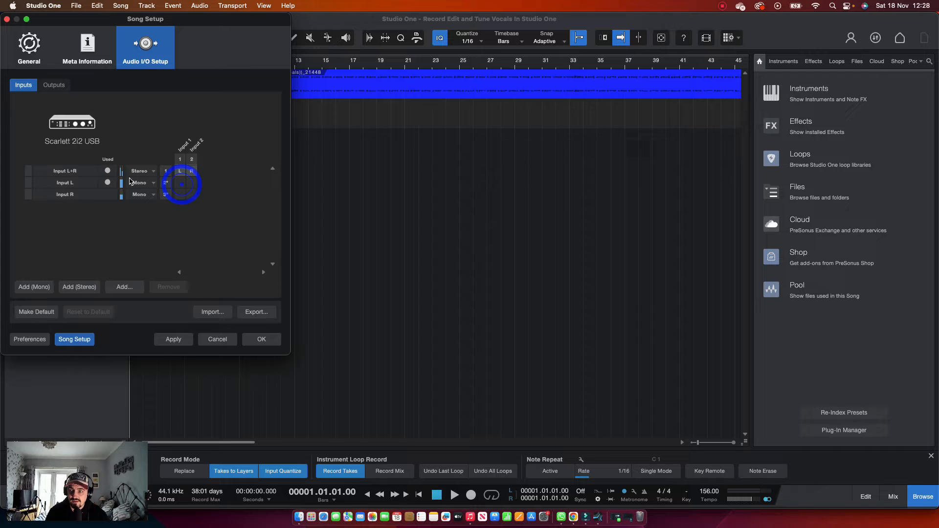
pyautogui.click(69, 173)
pyautogui.keyDown('shift'); pyautogui.click(67, 195); pyautogui.keyUp('shift')
pyautogui.click(160, 289)
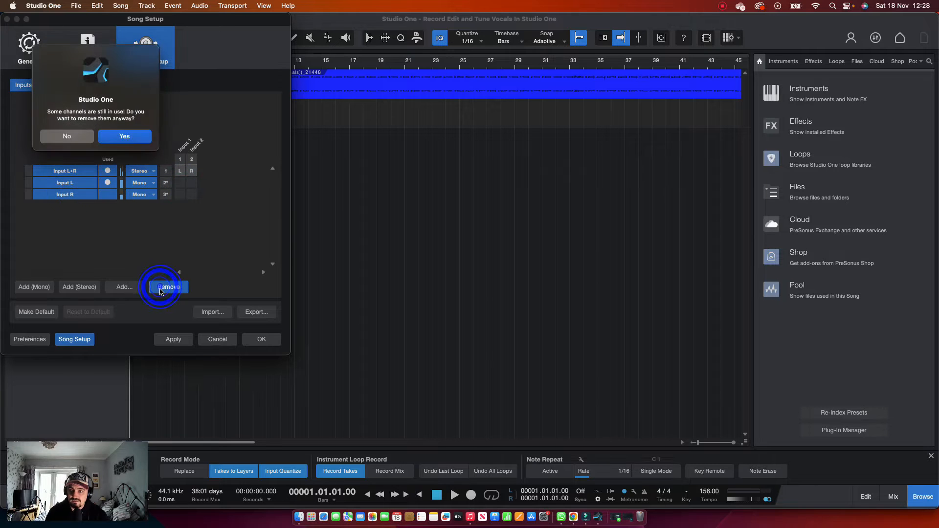
pyautogui.click(116, 138)
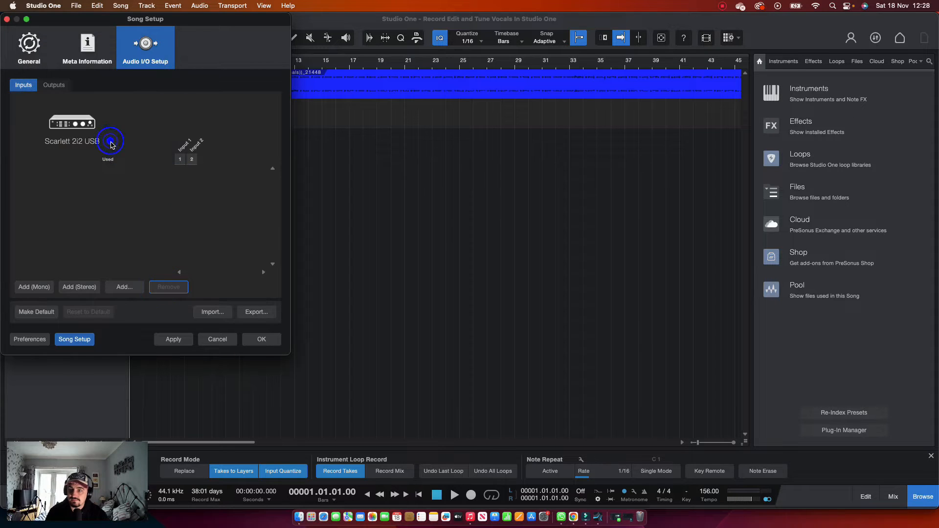
# Add a mono input channel assigned to the interface's Input 1, and apply the audio setup.
pyautogui.click(35, 288)
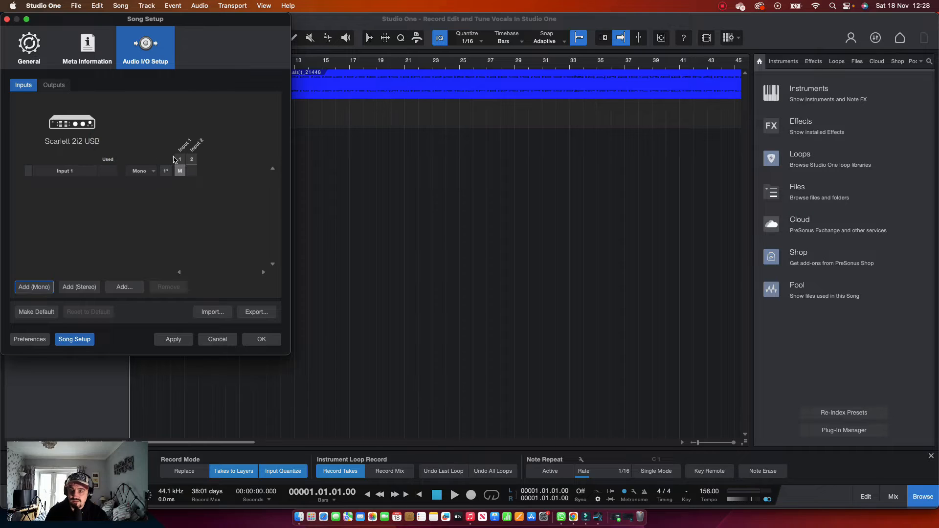
pyautogui.click(188, 337)
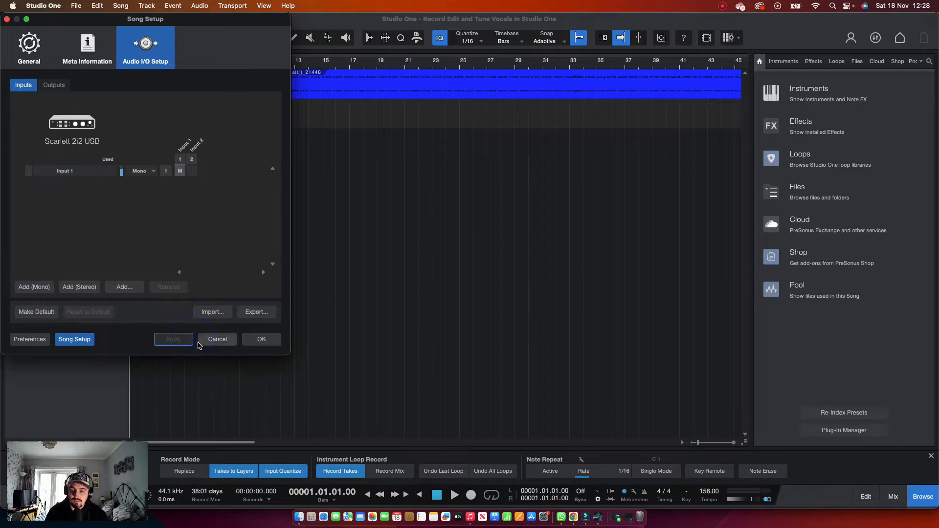
pyautogui.click(269, 341)
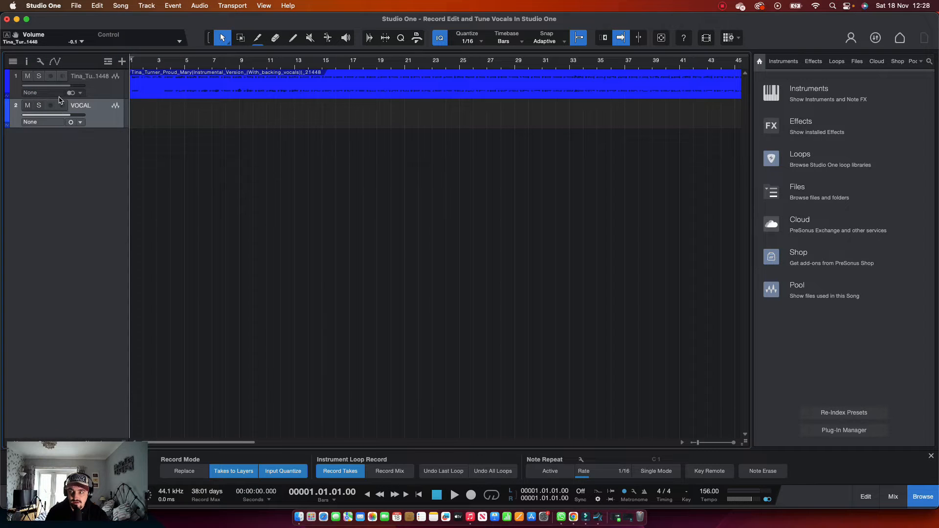
# Assign Input 1 to the VOCAL track and arm it for recording with input monitoring off.
pyautogui.click(49, 122)
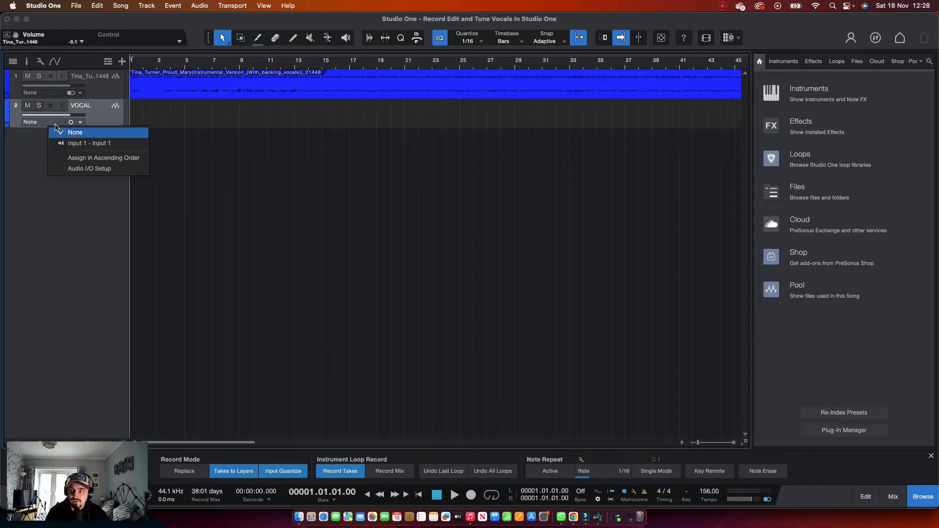
pyautogui.click(89, 143)
pyautogui.click(51, 105)
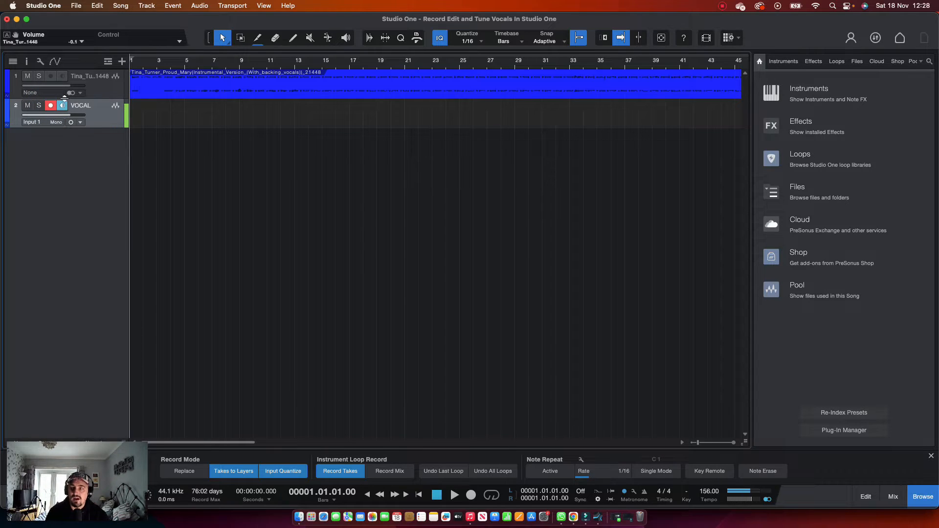
pyautogui.click(63, 106)
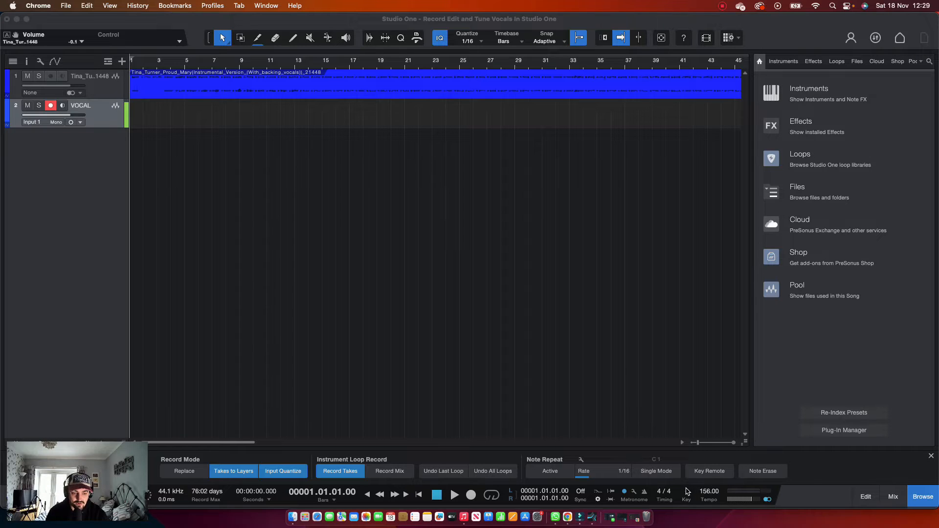
# Hide the recording options panel and start playback from the beginning of the song.
pyautogui.click(598, 500)
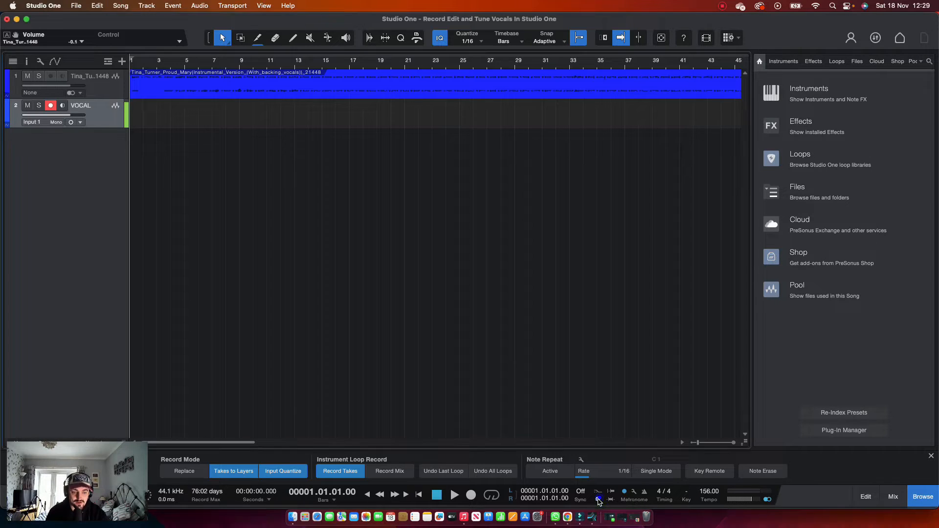
pyautogui.click(598, 500)
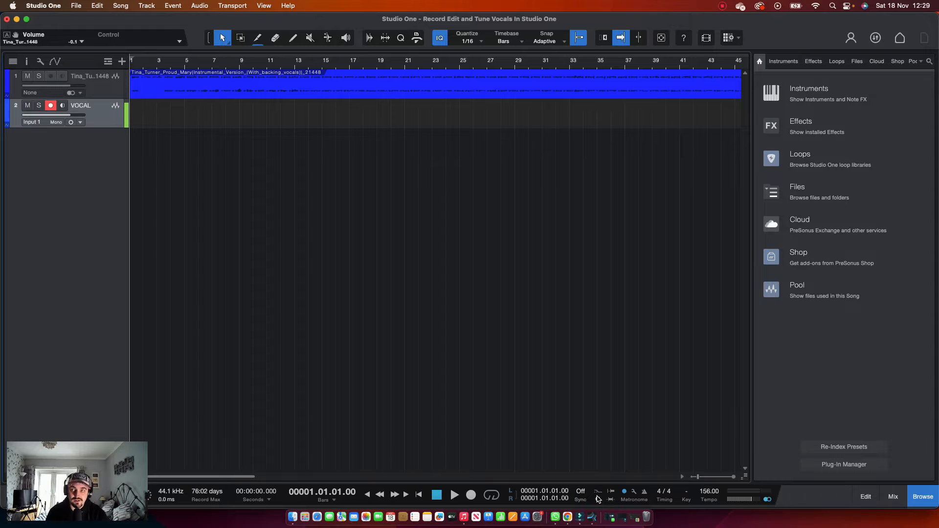
pyautogui.press('space')
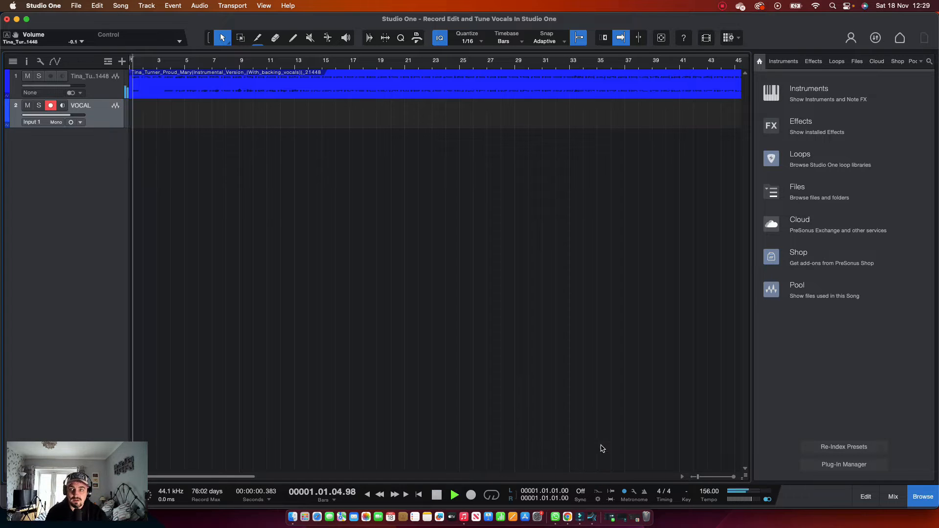
pyautogui.press('space')
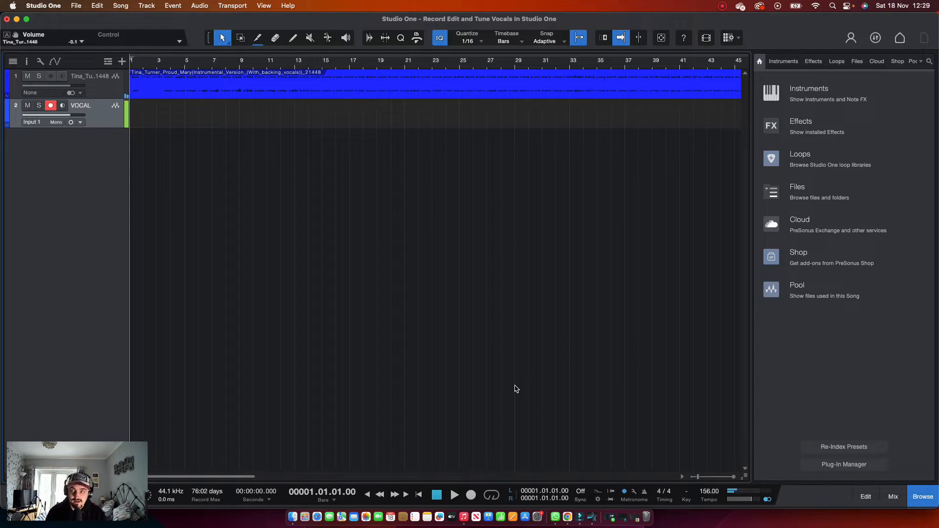
pyautogui.press('space')
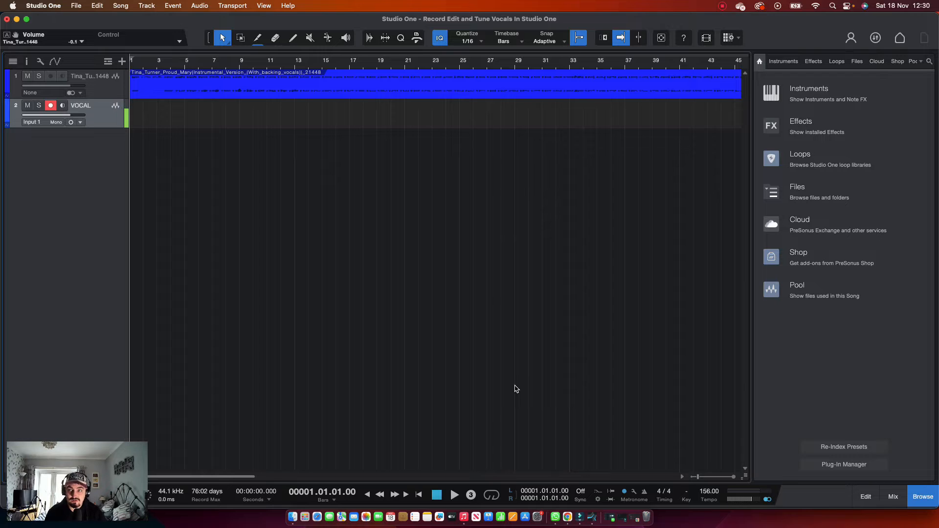
pyautogui.press('KP_Multiply')
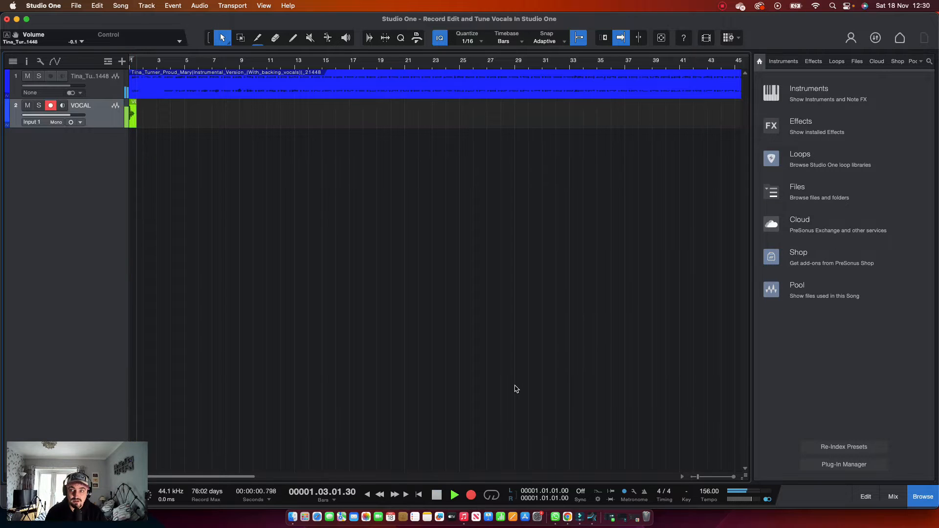
pyautogui.press('space')
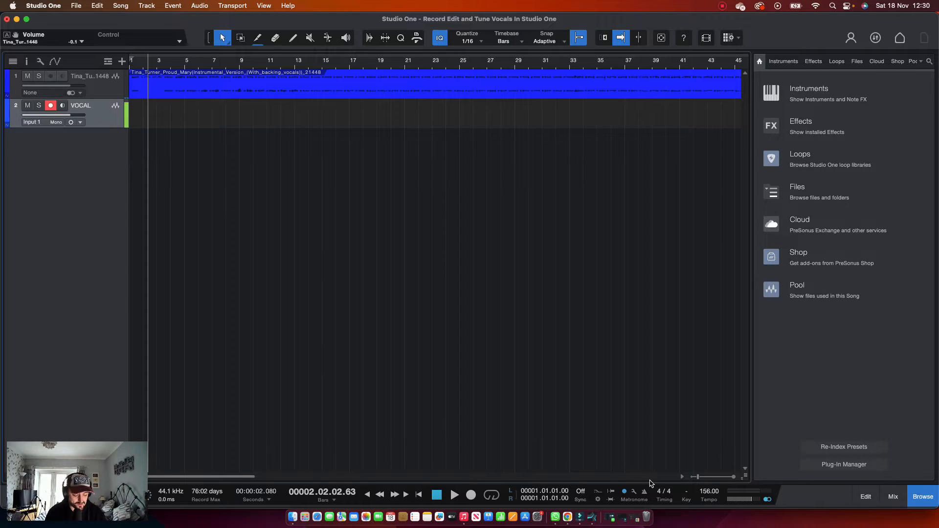
# Record a vocal take from the song's start to about bar 17 and trim the silence from both ends.
pyautogui.press('KP_Decimal')
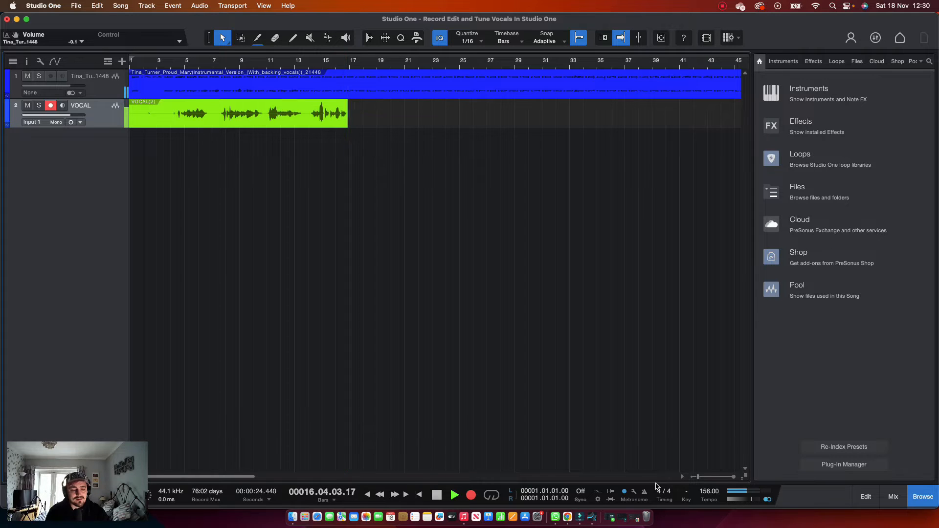
pyautogui.press('space')
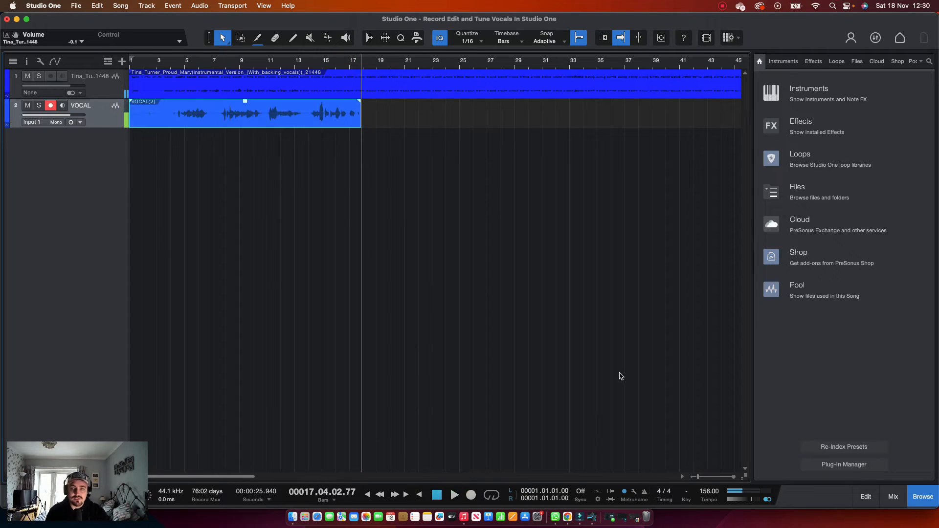
pyautogui.moveTo(364, 125); pyautogui.dragTo(360, 124)
pyautogui.moveTo(133, 120); pyautogui.dragTo(174, 120)
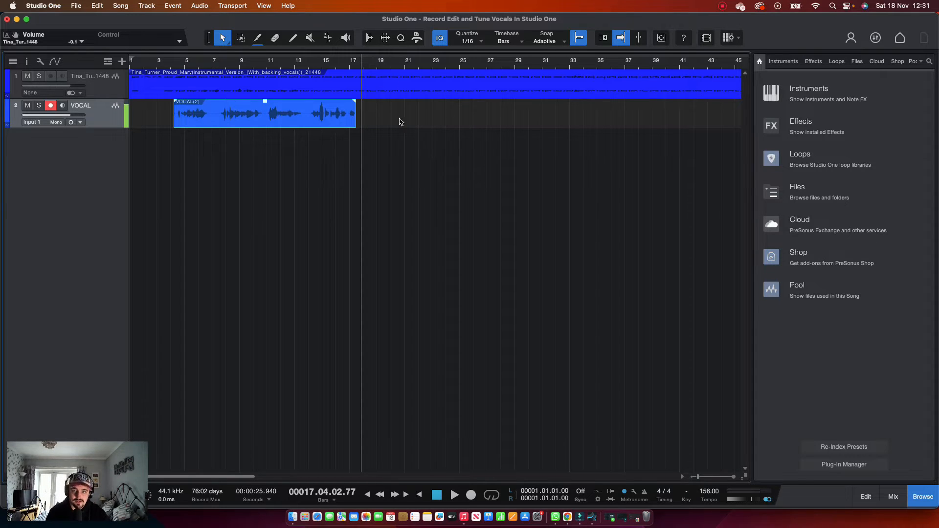
# Record second and third vocal takes on the VOCAL track, each running from about bar 3 to about bar 17.
pyautogui.click(171, 67)
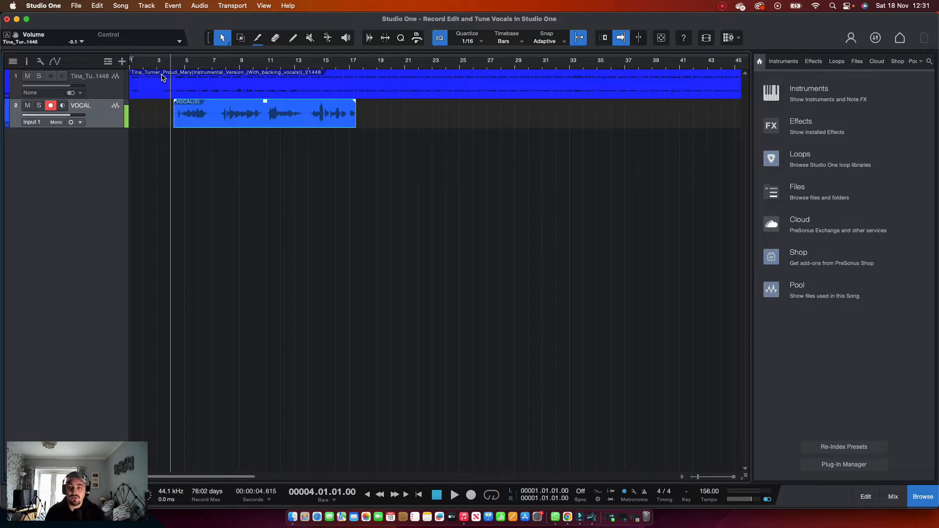
pyautogui.click(167, 66)
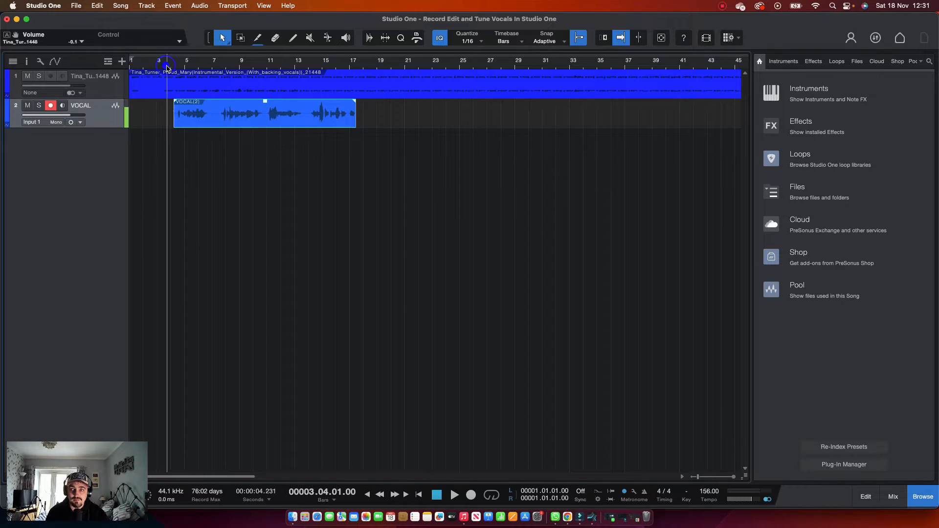
pyautogui.click(164, 67)
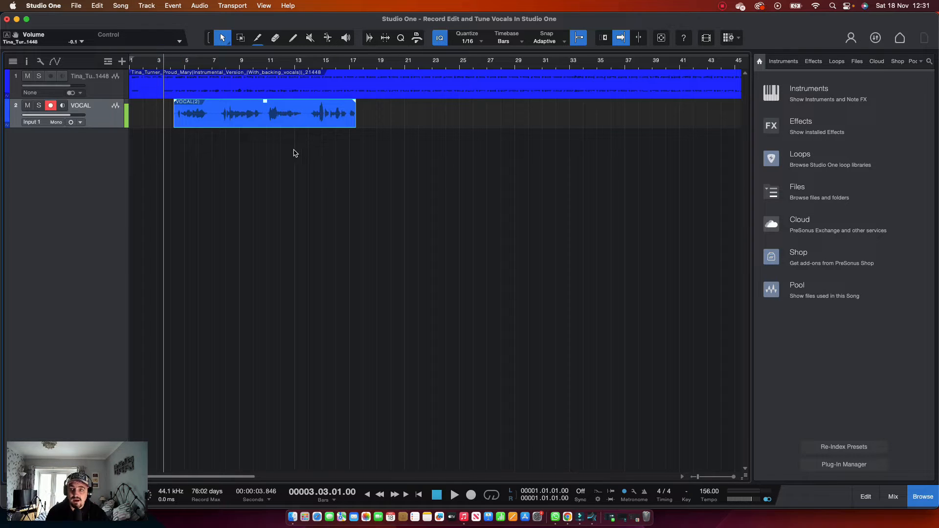
pyautogui.press('KP_Multiply')
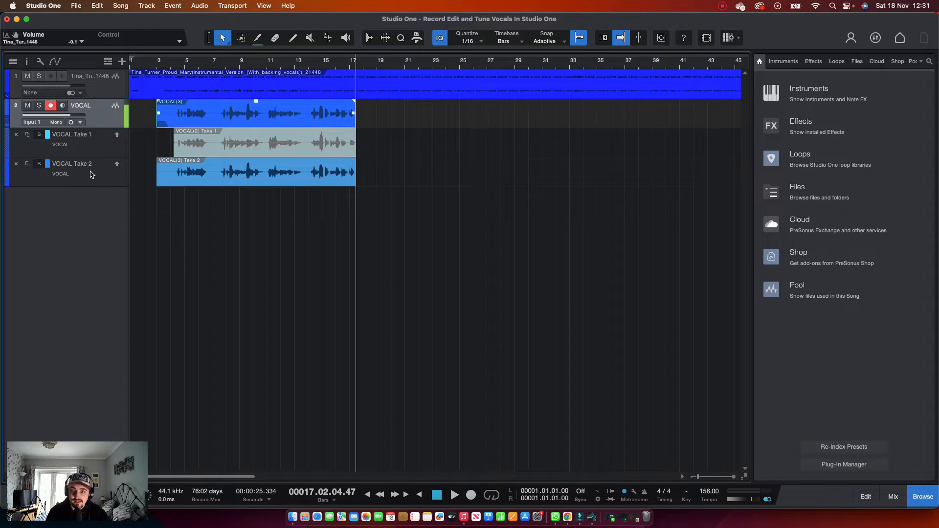
pyautogui.click(158, 69)
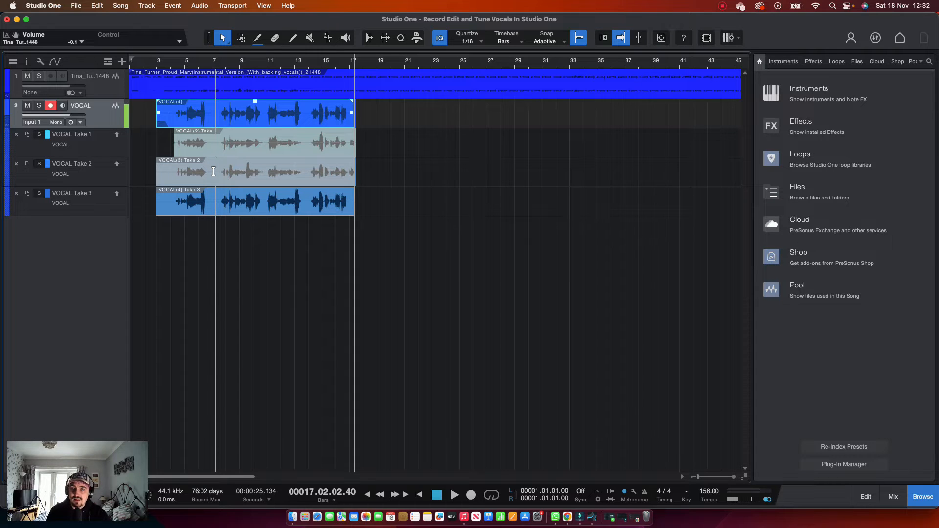
# Comp the first phrase from Take 2, from about bar 4 to bar 7.5, and play it back.
pyautogui.moveTo(214, 171); pyautogui.dragTo(170, 171)
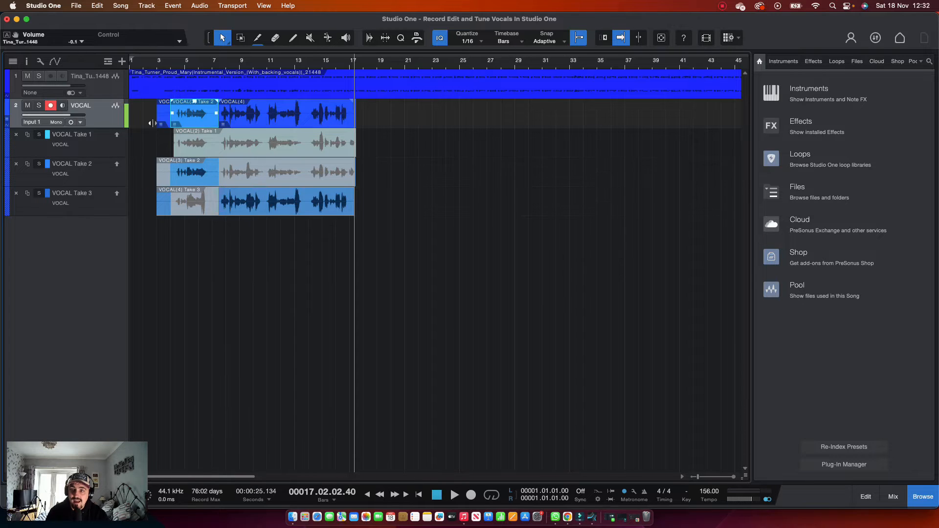
pyautogui.click(168, 63)
pyautogui.press('space')
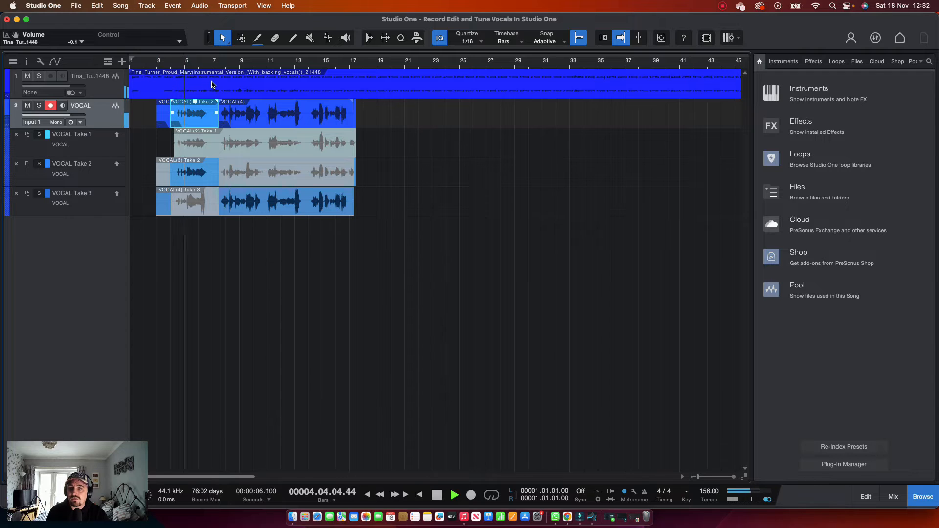
pyautogui.press('space')
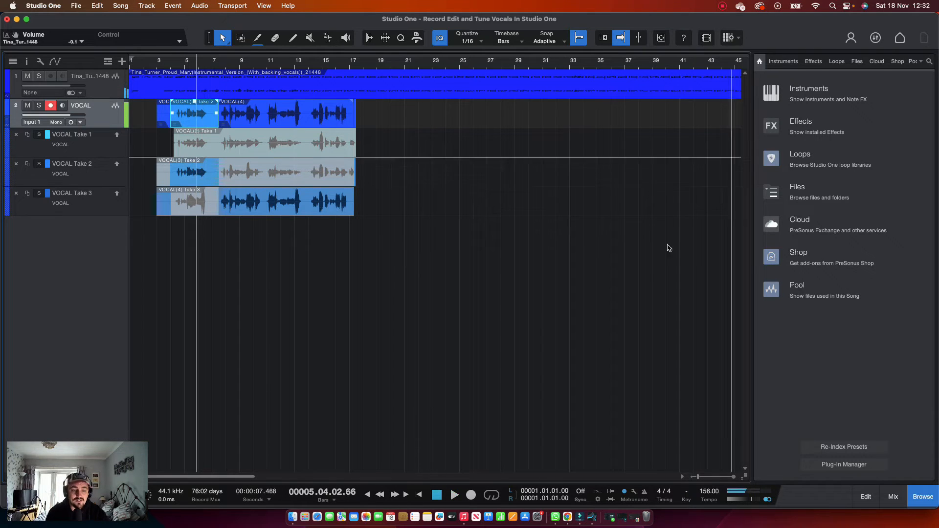
# Swap the opening words, from about bar 4.5 to 5.2, to Take 1 and play the transition.
pyautogui.moveTo(698, 481); pyautogui.dragTo(702, 482)
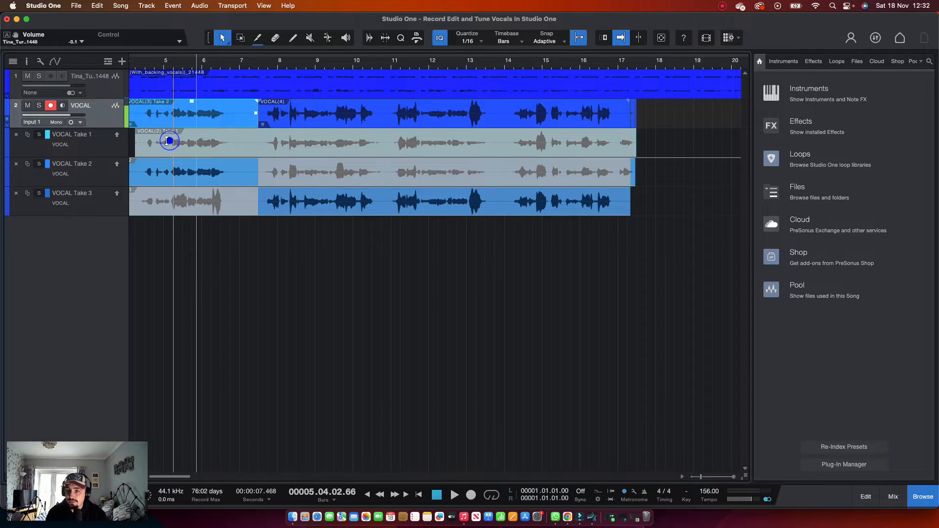
pyautogui.moveTo(169, 142); pyautogui.dragTo(149, 149)
pyautogui.click(139, 63)
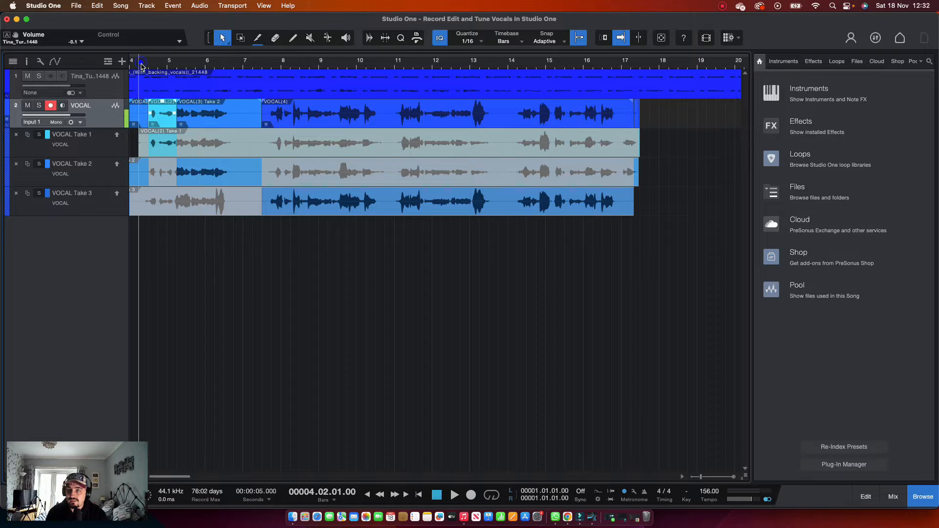
pyautogui.press('space')
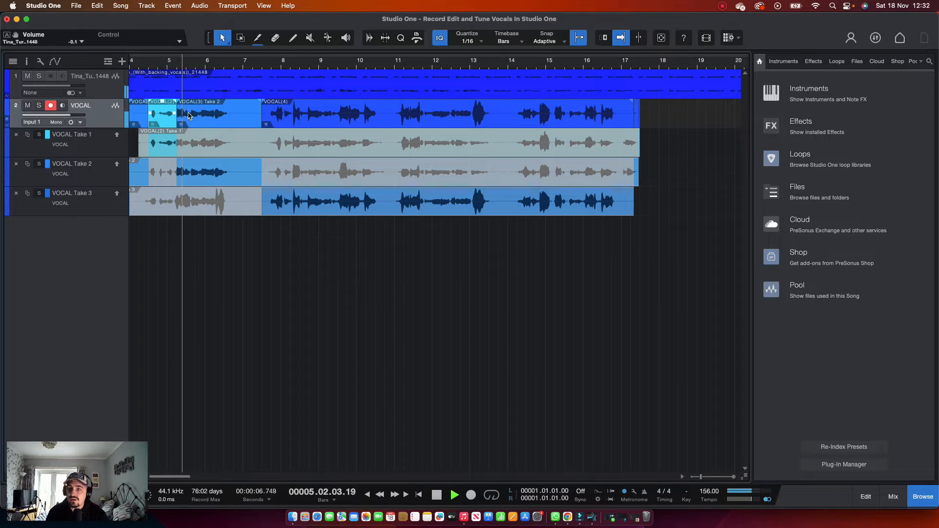
# With snapping off, move the comp boundary between Take 1 and Take 2 near bar 5 slightly earlier and play the result.
pyautogui.moveTo(175, 175); pyautogui.dragTo(176, 174)
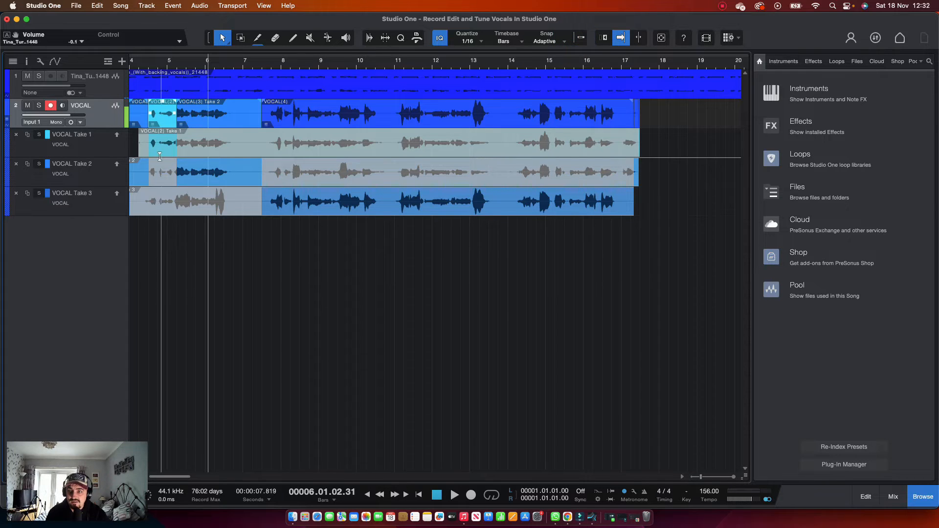
pyautogui.moveTo(150, 149); pyautogui.dragTo(174, 154)
pyautogui.click(179, 126)
pyautogui.click(178, 126)
pyautogui.click(149, 61)
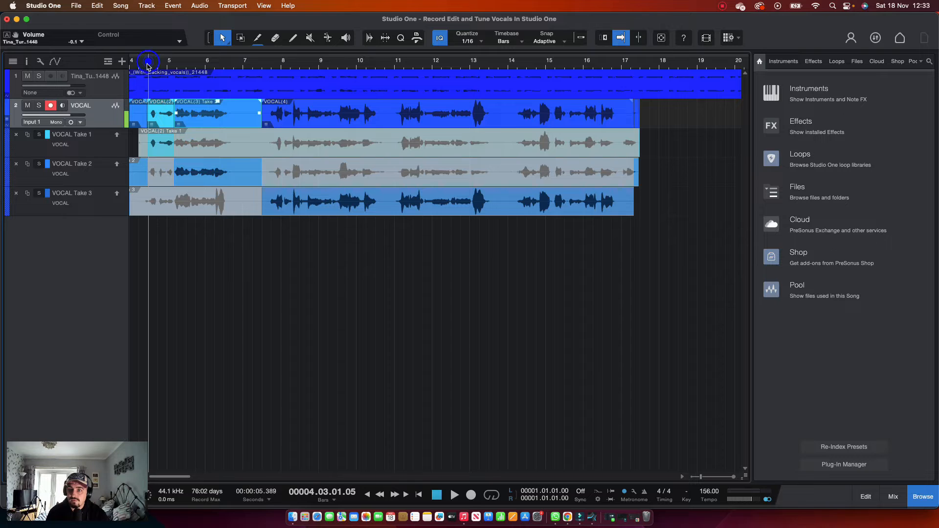
pyautogui.press('space')
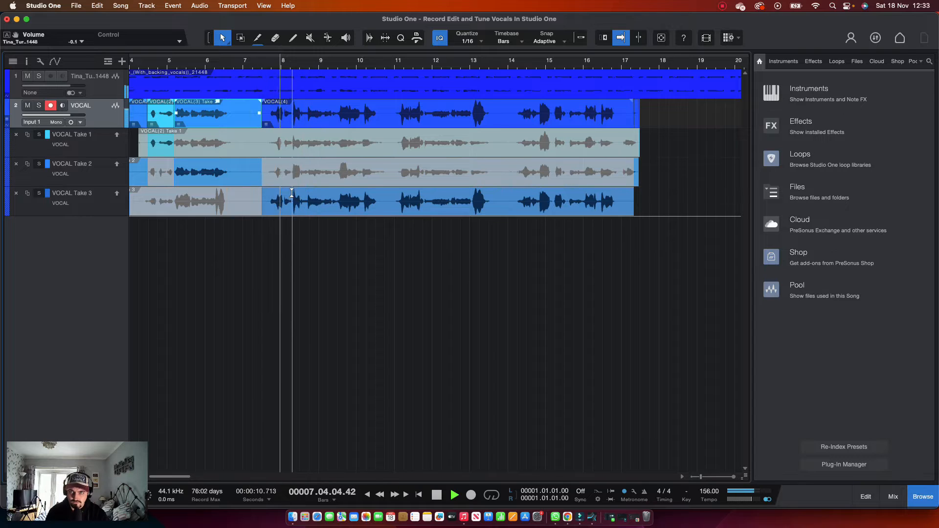
pyautogui.press('space')
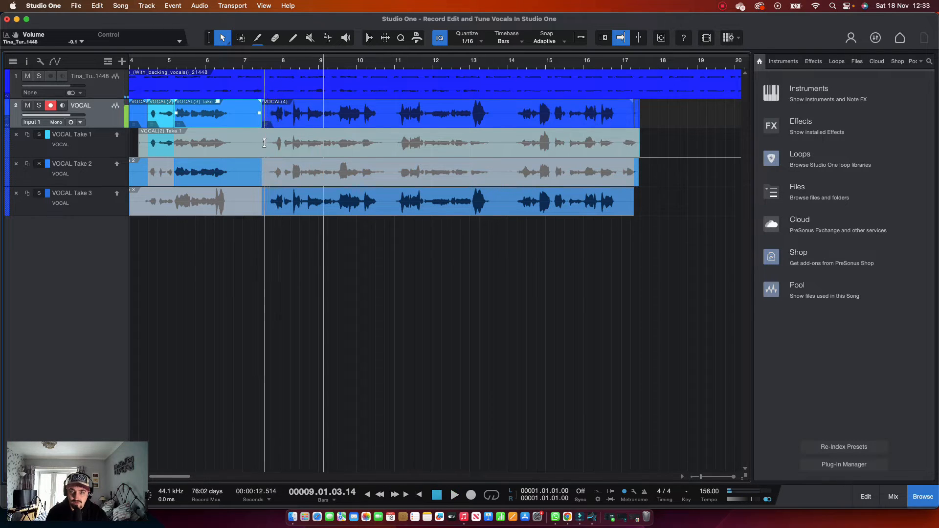
# Comp the second phrase from Take 1, from about bar 7.5 to bar 10.8, and play it back.
pyautogui.moveTo(265, 144); pyautogui.dragTo(387, 145)
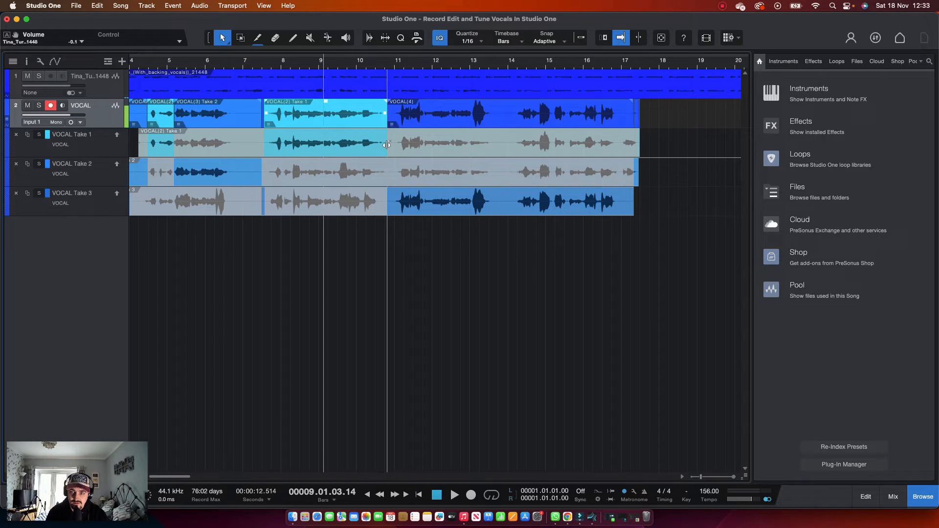
pyautogui.click(266, 62)
pyautogui.press('space')
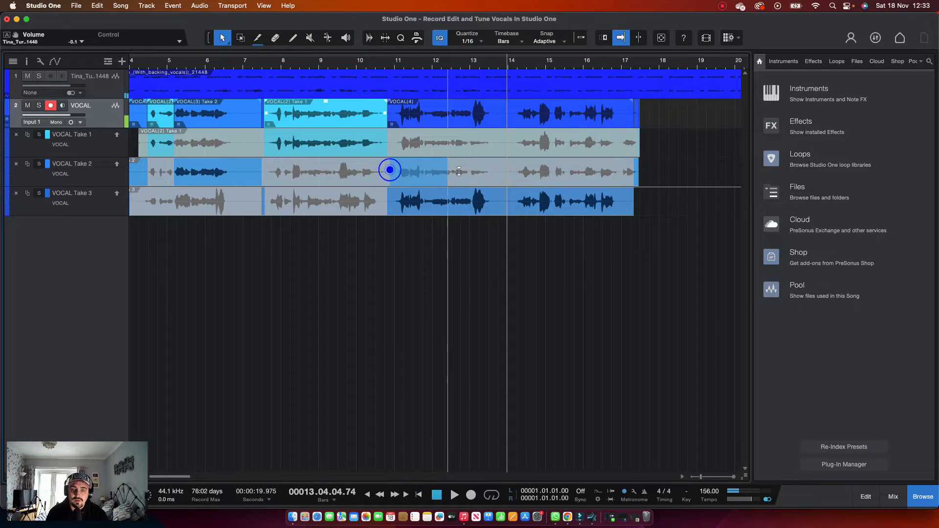
# Comp the third phrase from Take 2, about bars 10.8 to 13.7, and the last phrase from Take 1, starting around bar 14.
pyautogui.moveTo(390, 170); pyautogui.dragTo(497, 170)
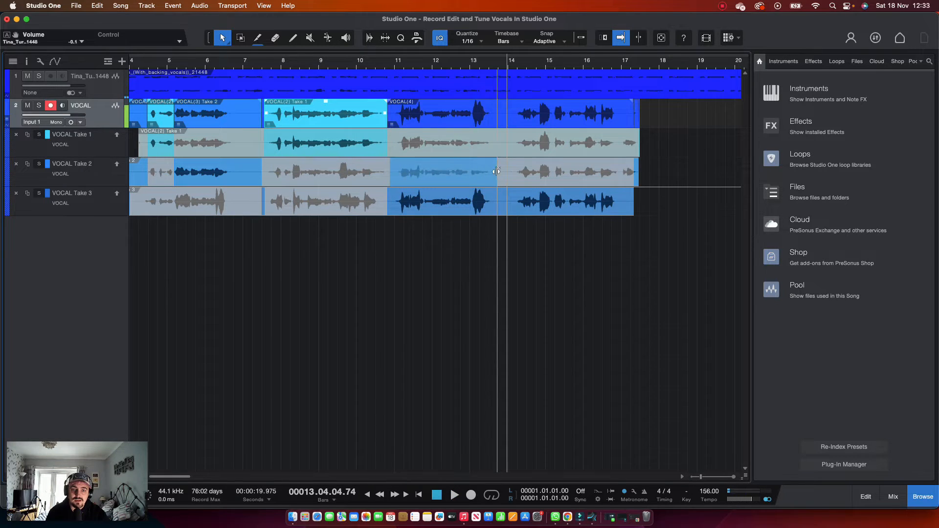
pyautogui.click(390, 59)
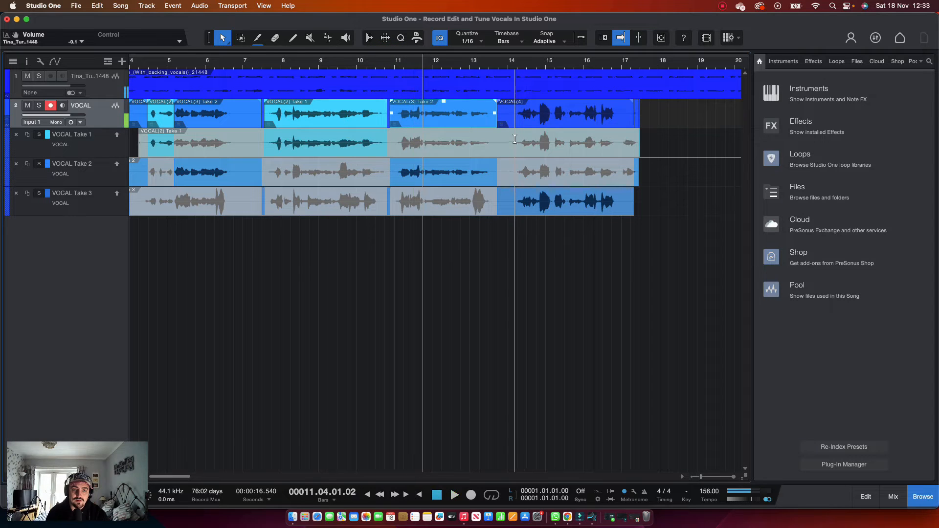
pyautogui.moveTo(514, 137); pyautogui.dragTo(650, 143)
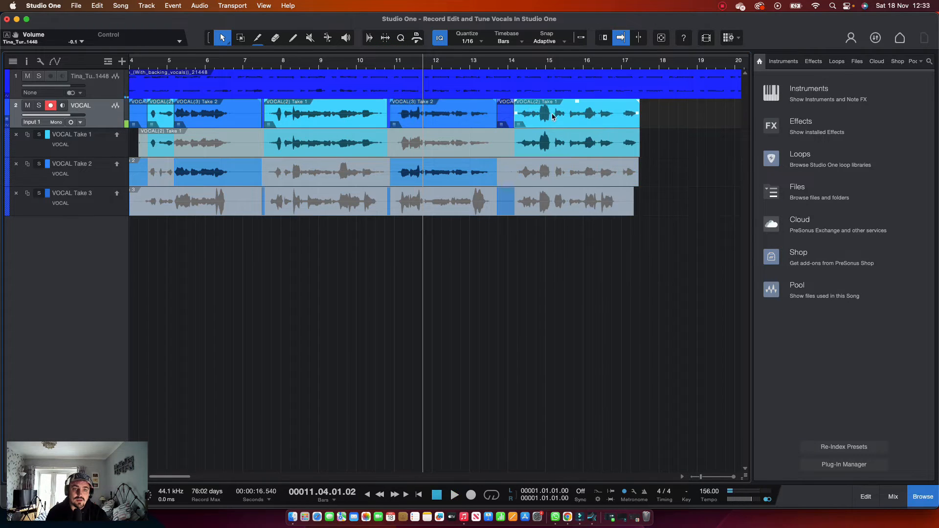
pyautogui.moveTo(514, 143); pyautogui.dragTo(510, 146)
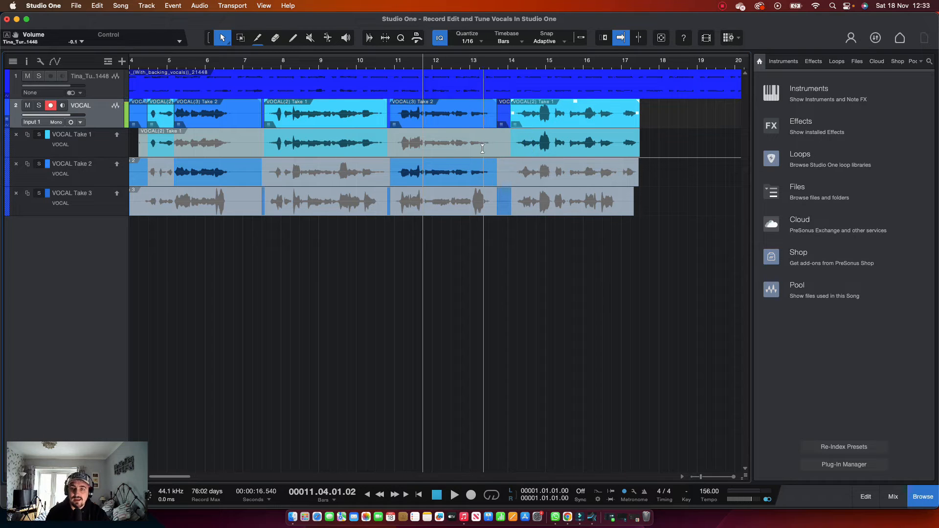
# Collapse the VOCAL track's take lanes and delete the empty events before the first sung phrase.
pyautogui.click(7, 123)
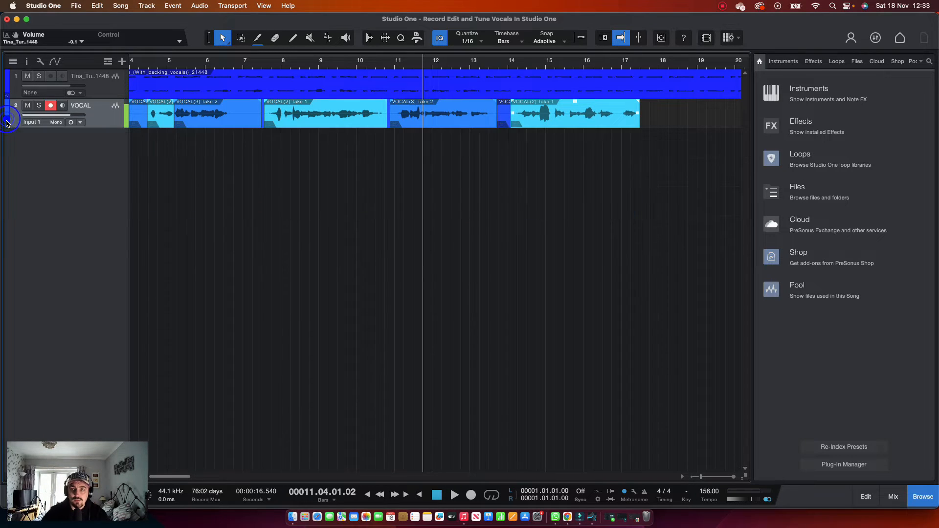
pyautogui.click(352, 170)
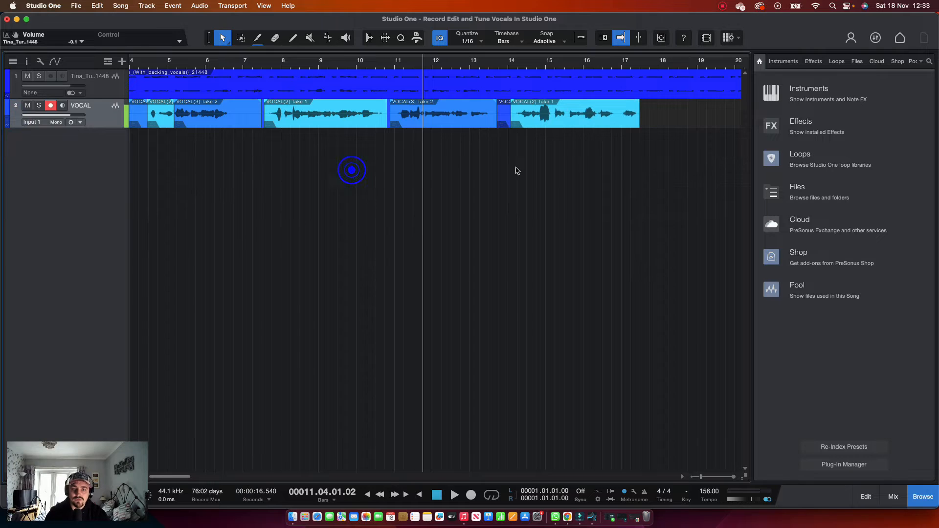
pyautogui.press(',')
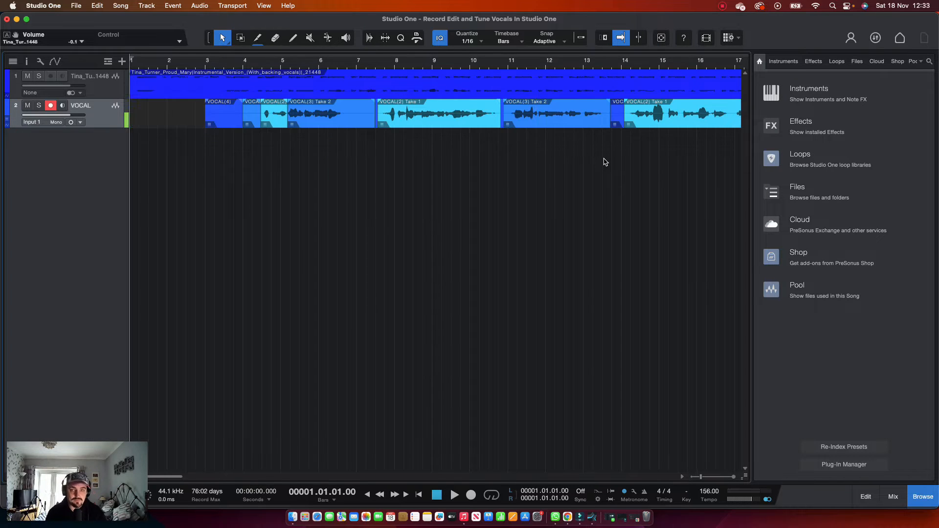
pyautogui.press('space')
pyautogui.moveTo(168, 113); pyautogui.dragTo(255, 122)
pyautogui.press('Delete')
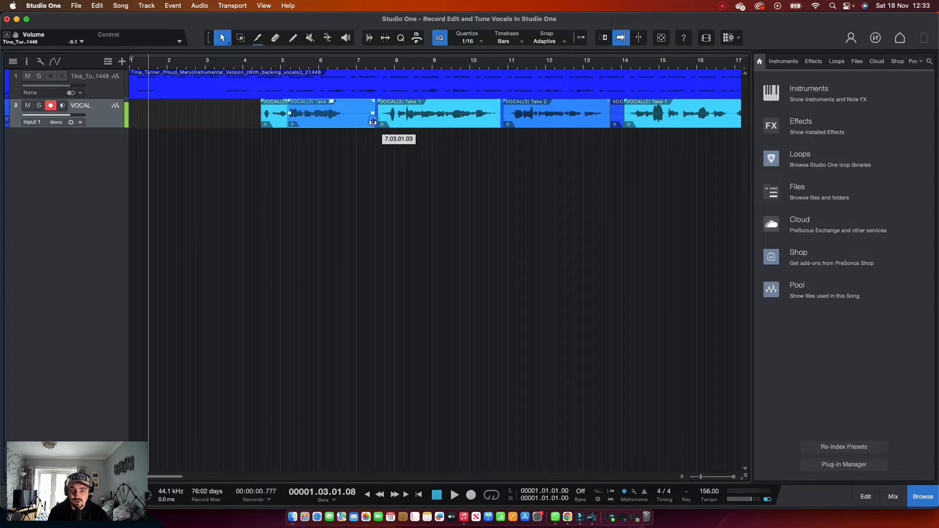
# Trim the silence after the first phrase's Take 2 event and delete the leftover fragment before the second phrase.
pyautogui.moveTo(373, 122); pyautogui.dragTo(344, 124)
pyautogui.moveTo(347, 124); pyautogui.dragTo(346, 123)
pyautogui.click(359, 117)
pyautogui.press('Delete')
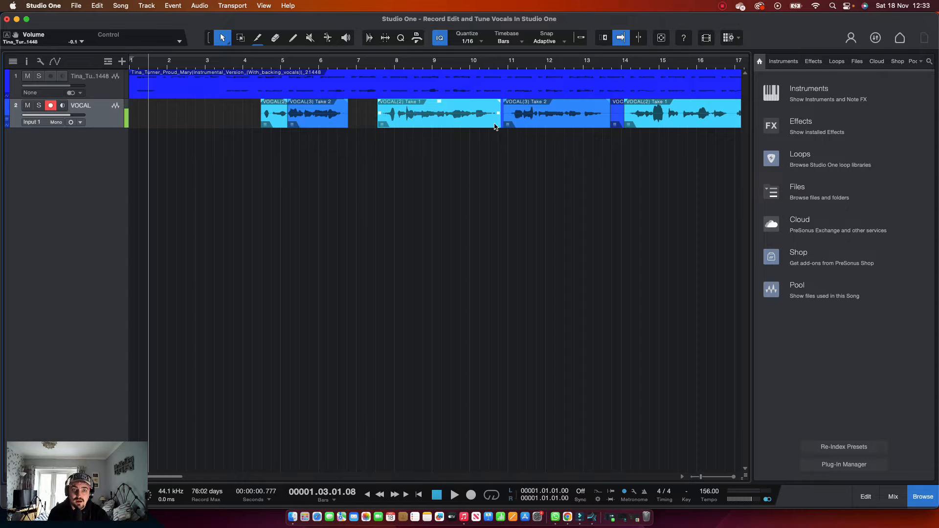
# Trim the silent edges between the second, third and last phrases, removing the leftover fragment before the last phrase.
pyautogui.moveTo(496, 123); pyautogui.dragTo(507, 121)
pyautogui.moveTo(609, 121); pyautogui.dragTo(628, 120)
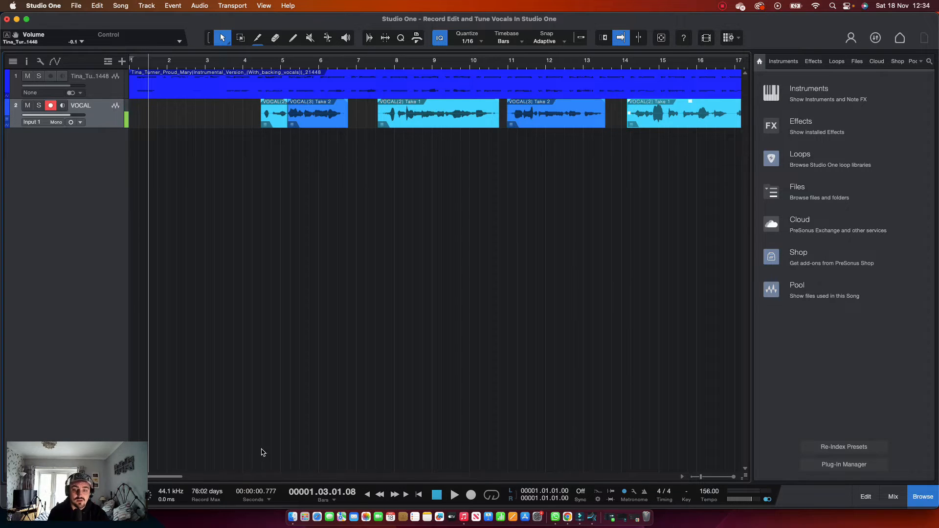
pyautogui.moveTo(182, 477)
pyautogui.mouseDown()
pyautogui.moveTo(195, 479)
pyautogui.moveTo(178, 477)
pyautogui.mouseUp()
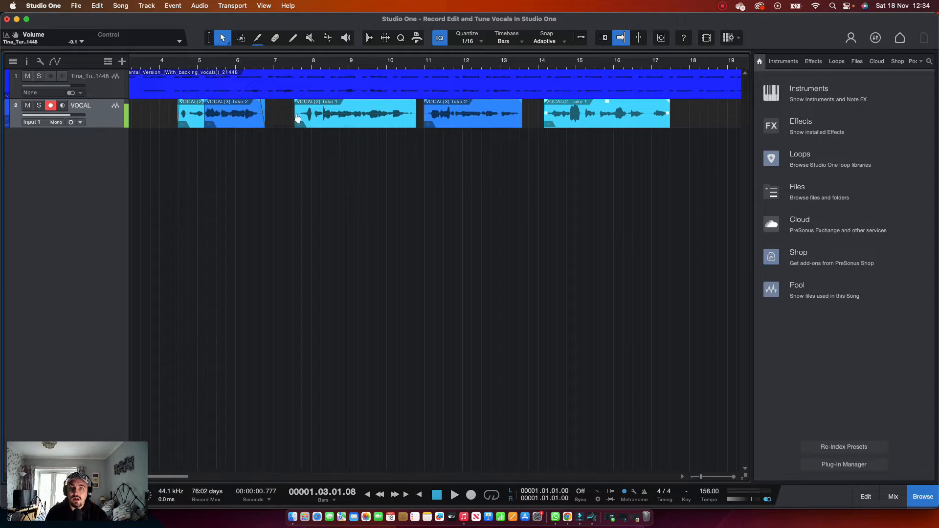
# Fade in the second vocal phrase over about 30 ms and add short fades to its end and both edges of the third and last phrases.
pyautogui.moveTo(295, 117); pyautogui.dragTo(295, 108)
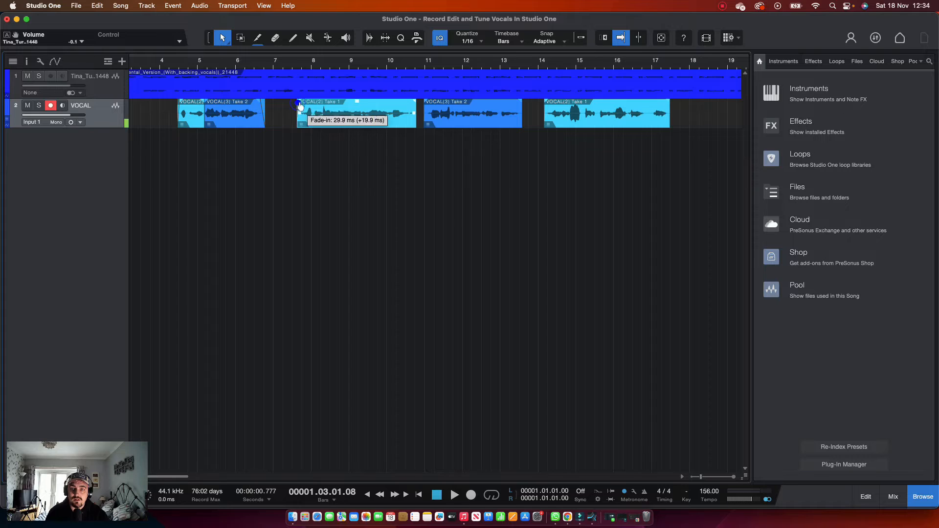
pyautogui.moveTo(414, 102); pyautogui.dragTo(431, 104)
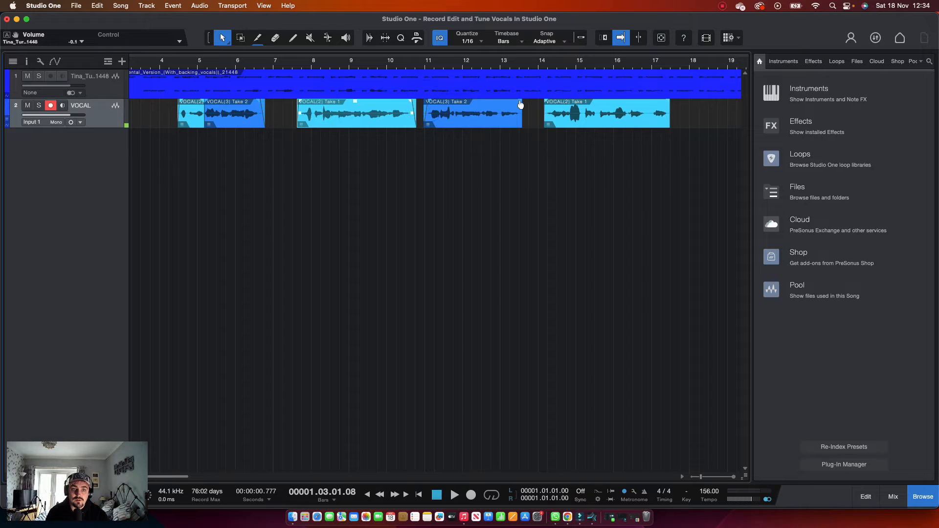
pyautogui.moveTo(520, 102); pyautogui.dragTo(550, 102)
pyautogui.moveTo(672, 102); pyautogui.dragTo(668, 103)
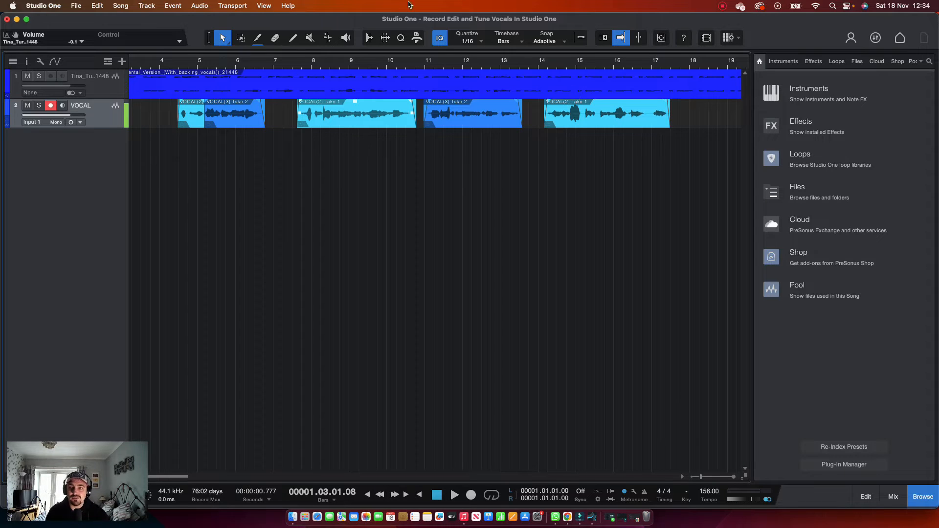
pyautogui.click(169, 67)
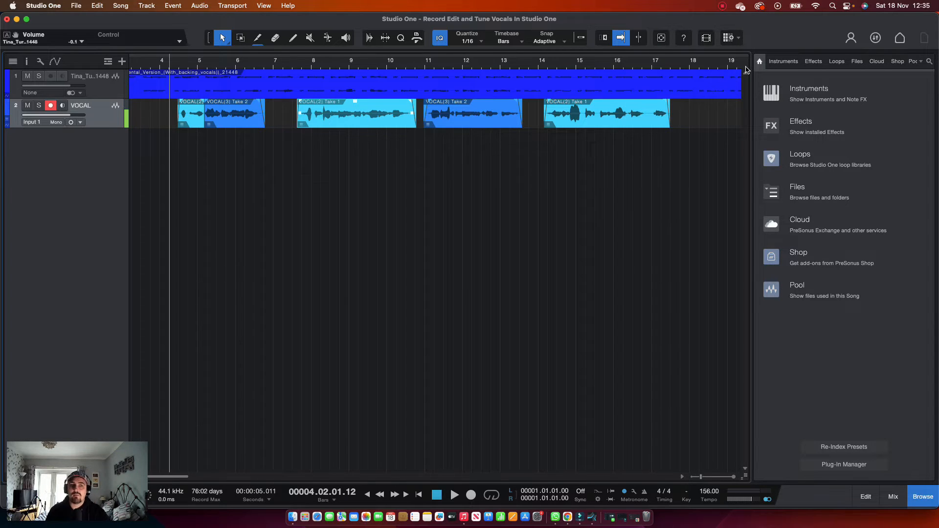
# Browse the installed instrument plug-ins in the VST2 and AudioUnit folders.
pyautogui.click(785, 63)
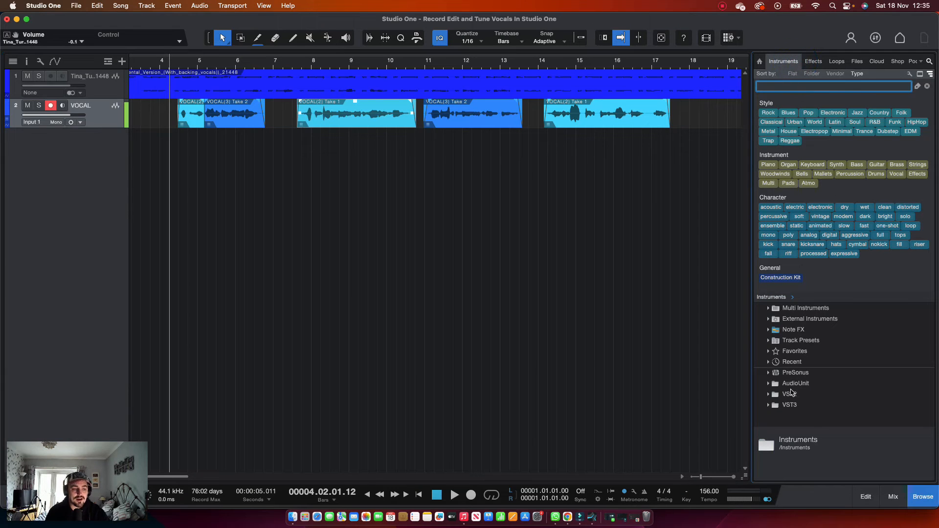
pyautogui.click(769, 394)
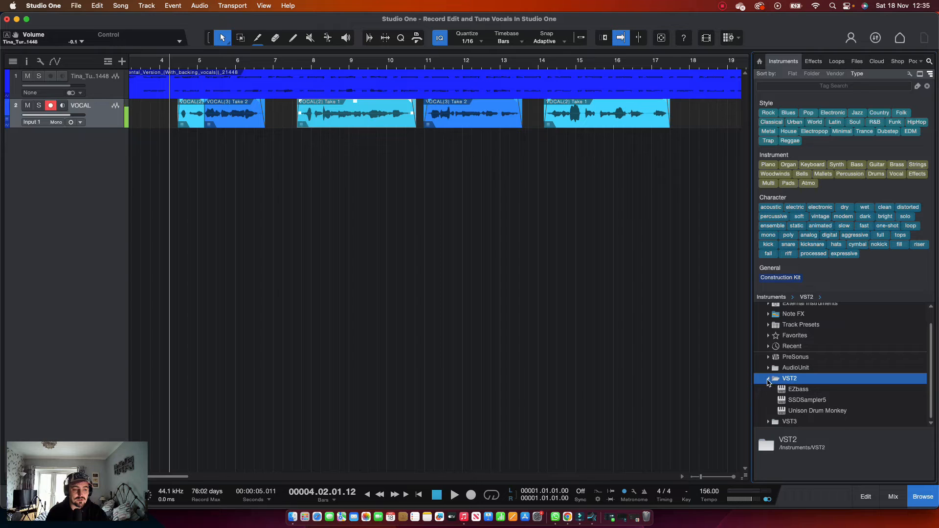
pyautogui.click(768, 383)
pyautogui.click(768, 368)
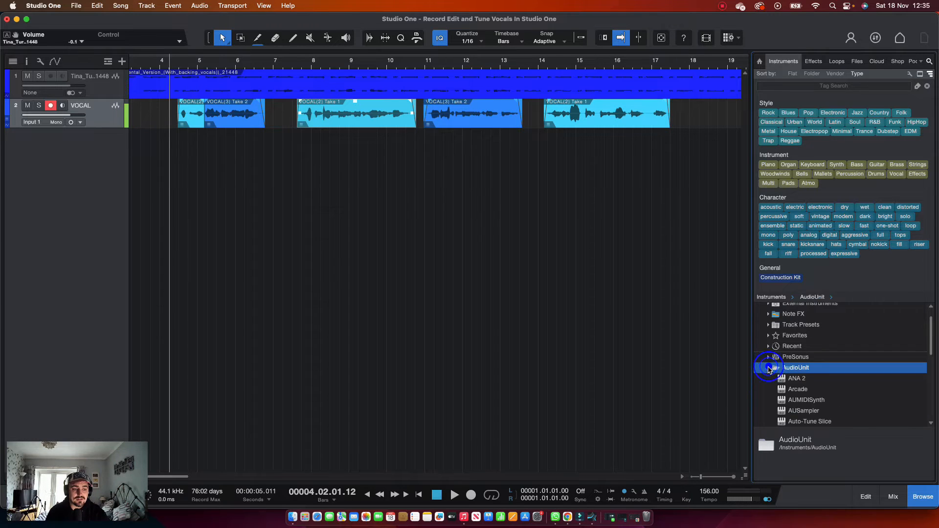
pyautogui.scroll(-8, 778, 387)
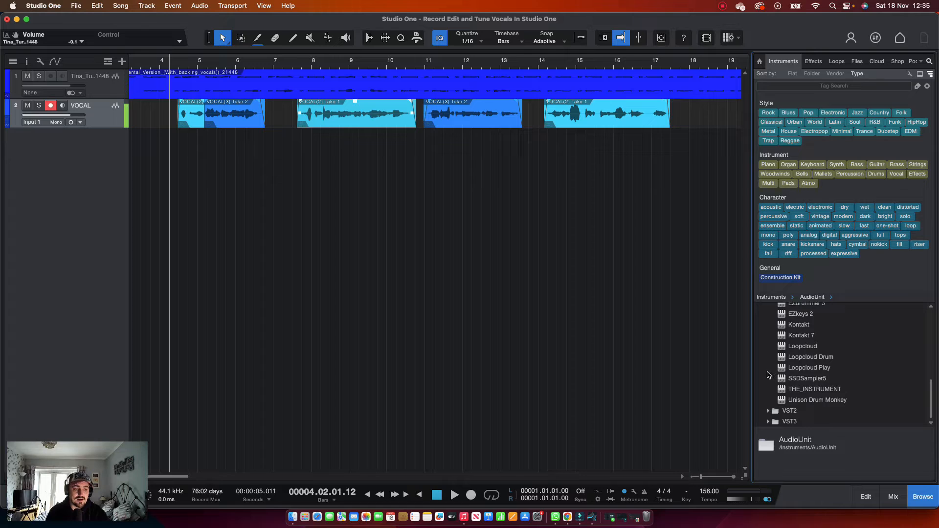
pyautogui.scroll(10, 771, 379)
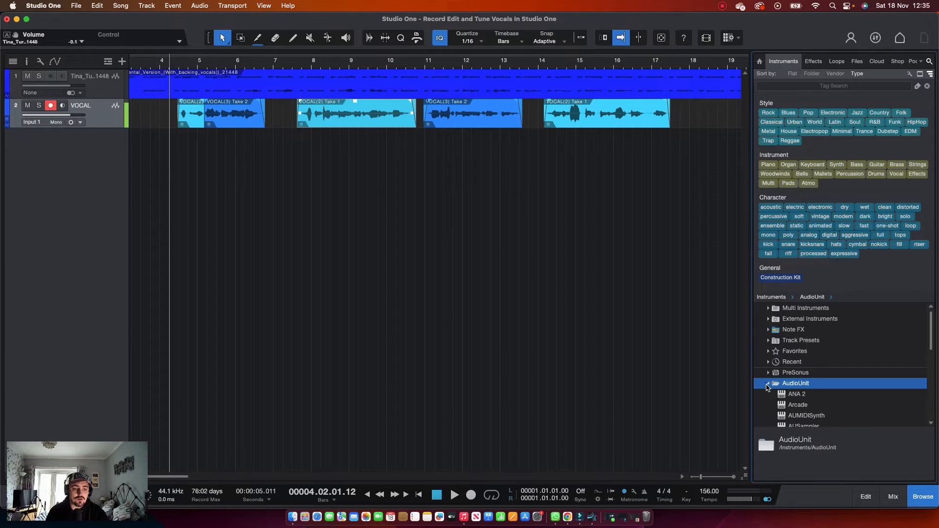
pyautogui.click(767, 386)
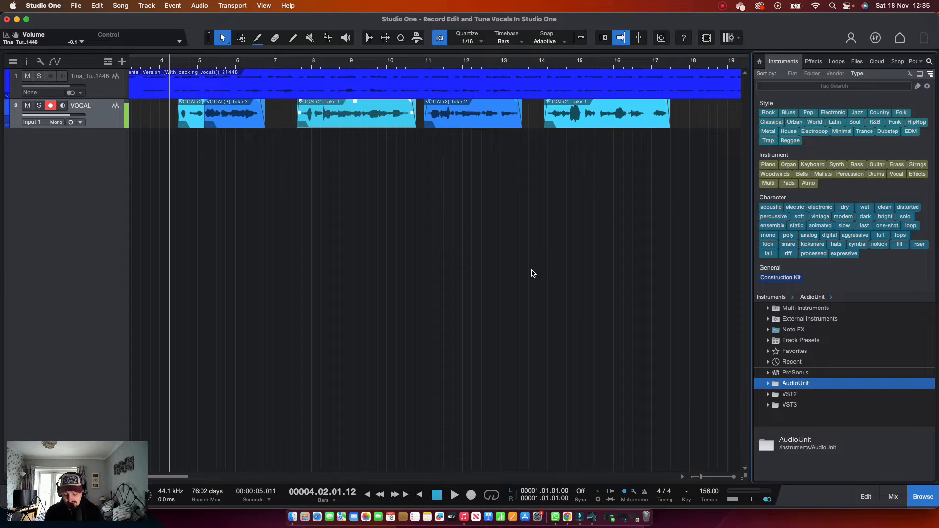
# Open the second phrase's Take 1 event in Melodyne, dismiss its welcome window and enlarge the note editor.
pyautogui.press('super')
pyautogui.press('super+m')
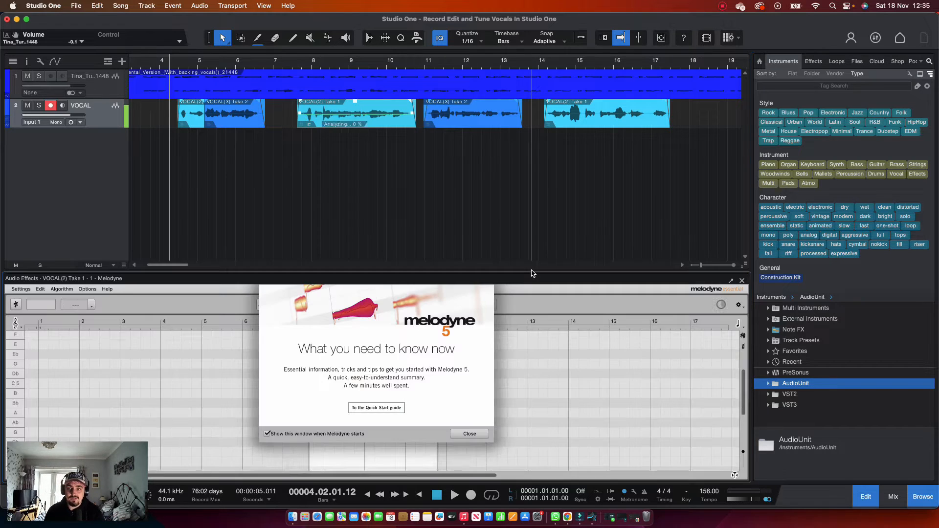
pyautogui.click(464, 434)
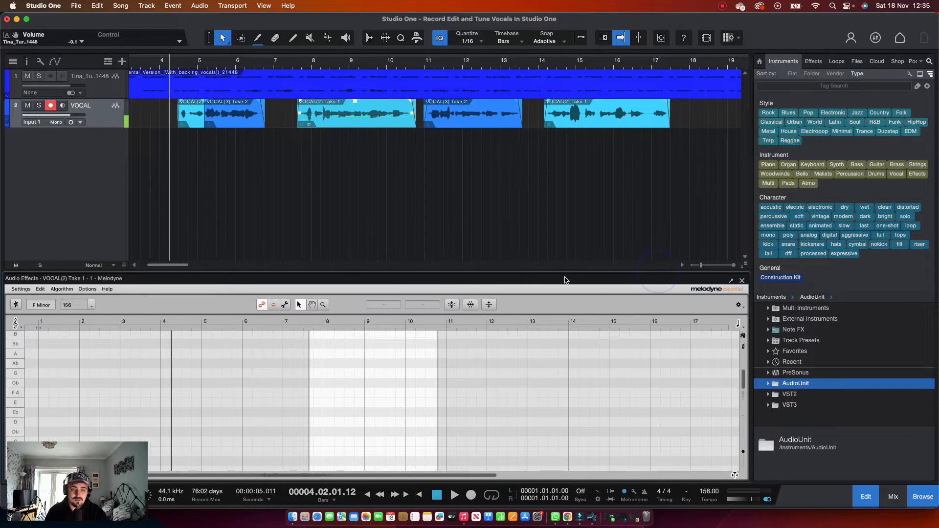
pyautogui.moveTo(564, 273); pyautogui.dragTo(569, 162)
pyautogui.scroll(-5, 538, 341)
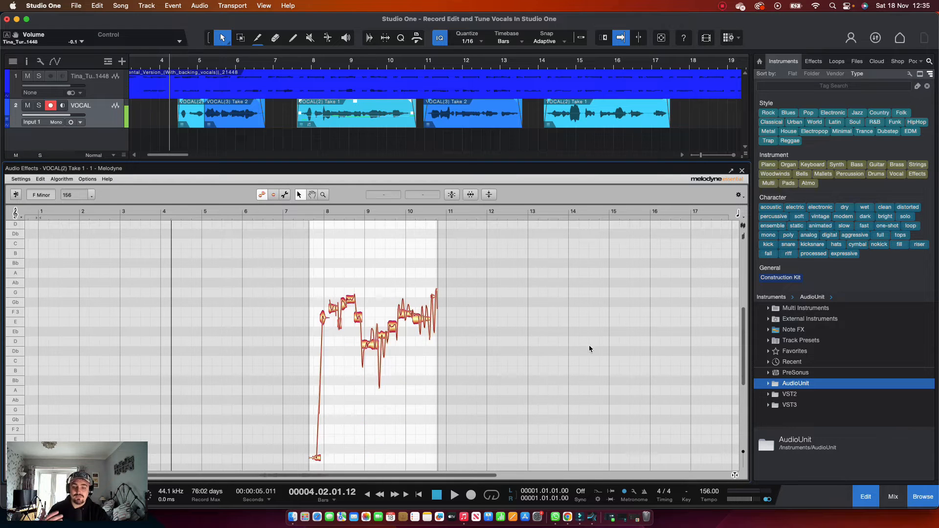
pyautogui.moveTo(491, 474); pyautogui.dragTo(406, 495)
pyautogui.moveTo(245, 481); pyautogui.dragTo(216, 473)
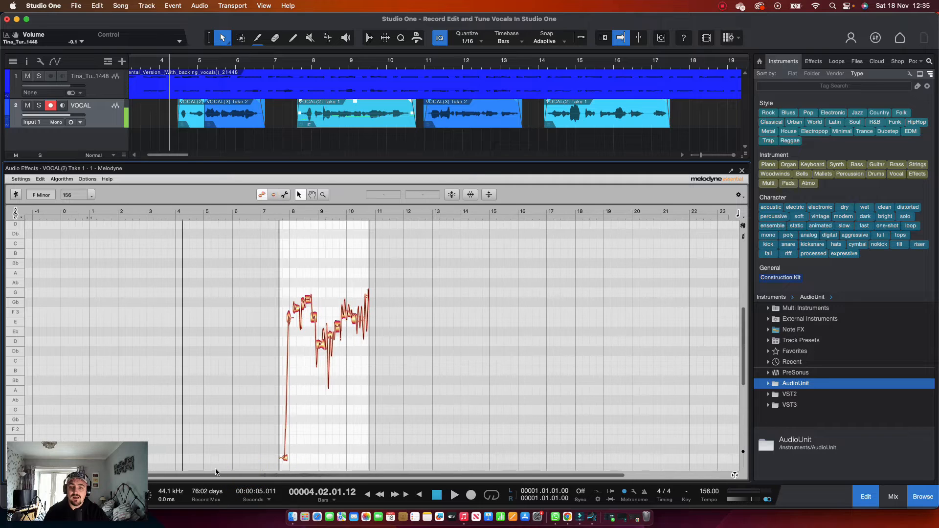
pyautogui.moveTo(318, 481)
pyautogui.mouseDown()
pyautogui.moveTo(310, 478)
pyautogui.moveTo(329, 471)
pyautogui.mouseUp()
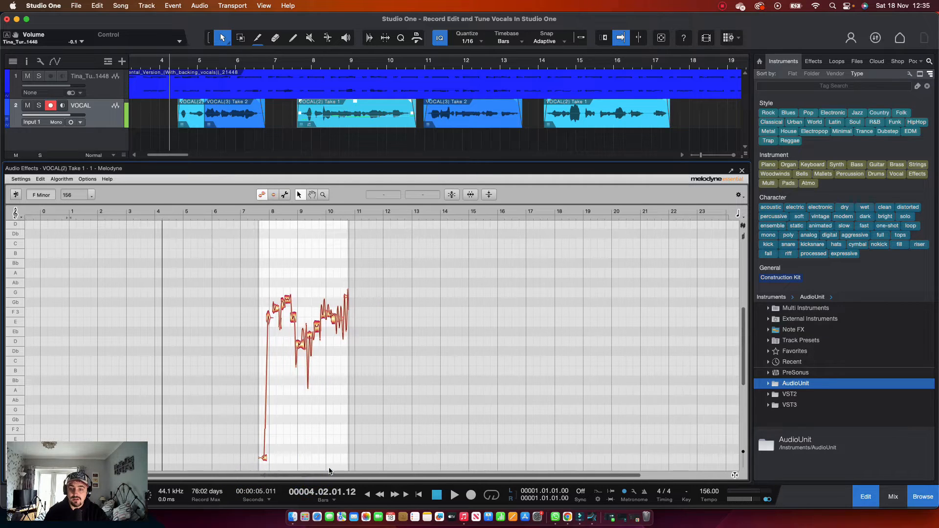
pyautogui.doubleClick(250, 258)
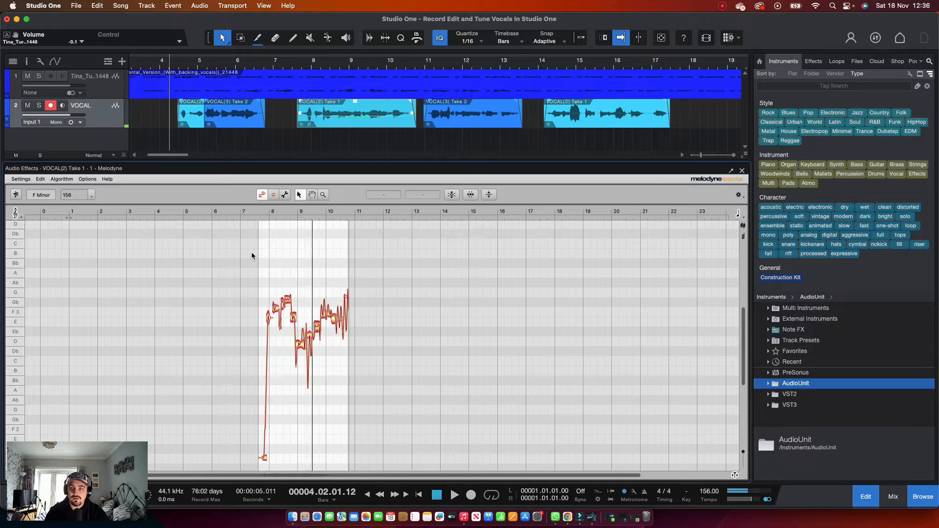
# Add Melodyne to the first phrase's short Take 1 event and play it back briefly.
pyautogui.click(190, 110)
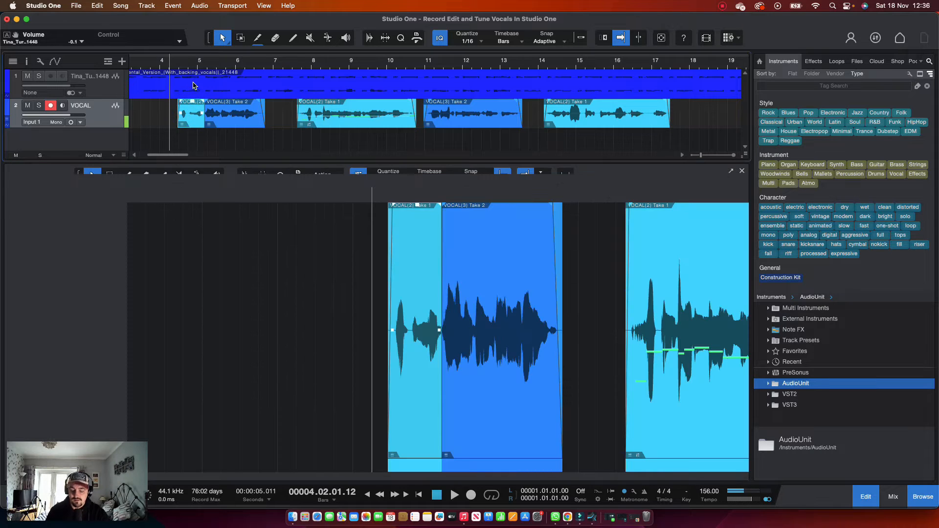
pyautogui.press('space')
pyautogui.press('space')
pyautogui.press('super+m')
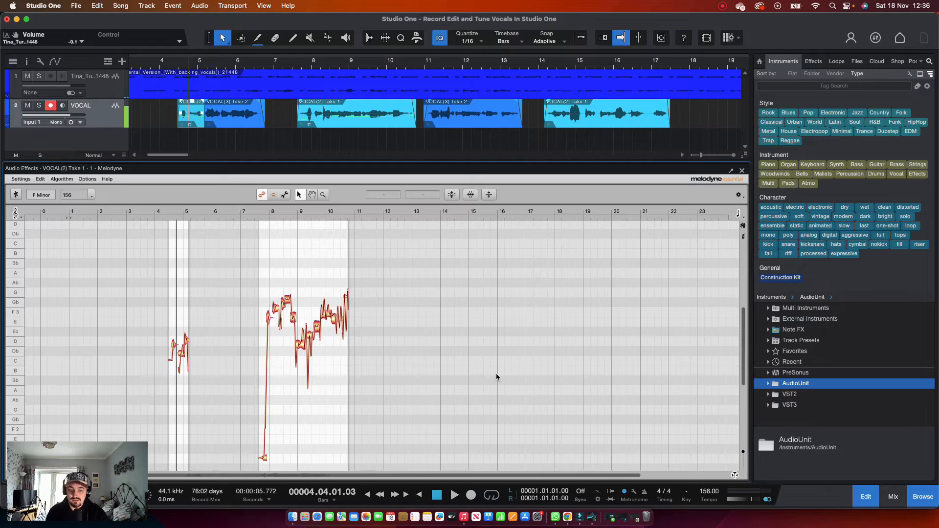
pyautogui.hscroll(-5, 355, 479)
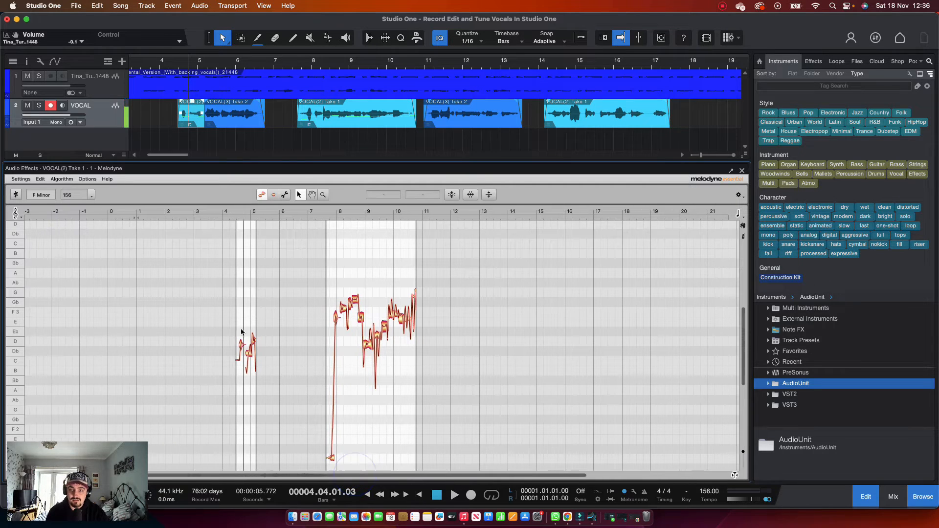
pyautogui.click(179, 67)
pyautogui.press('space')
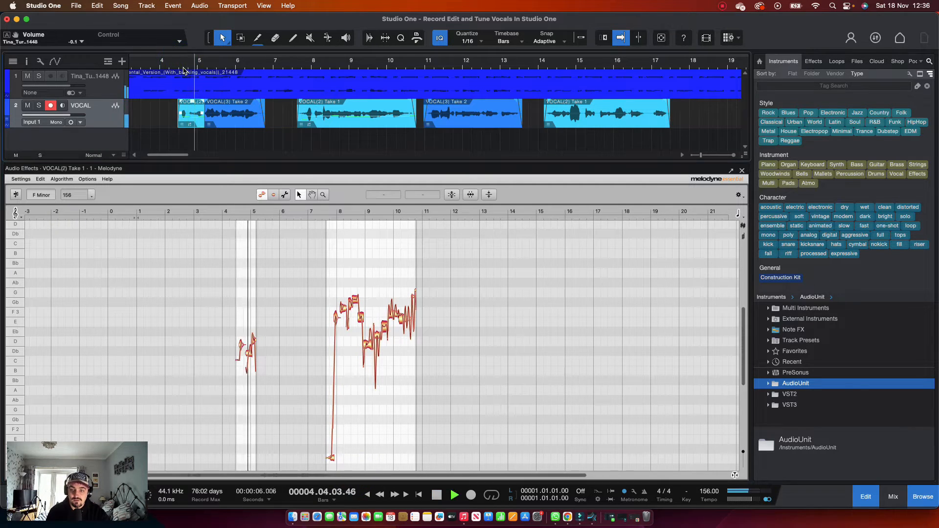
pyautogui.press('space')
# Add Melodyne to the first phrase's Take 2 event and listen to it through to its end.
pyautogui.click(254, 123)
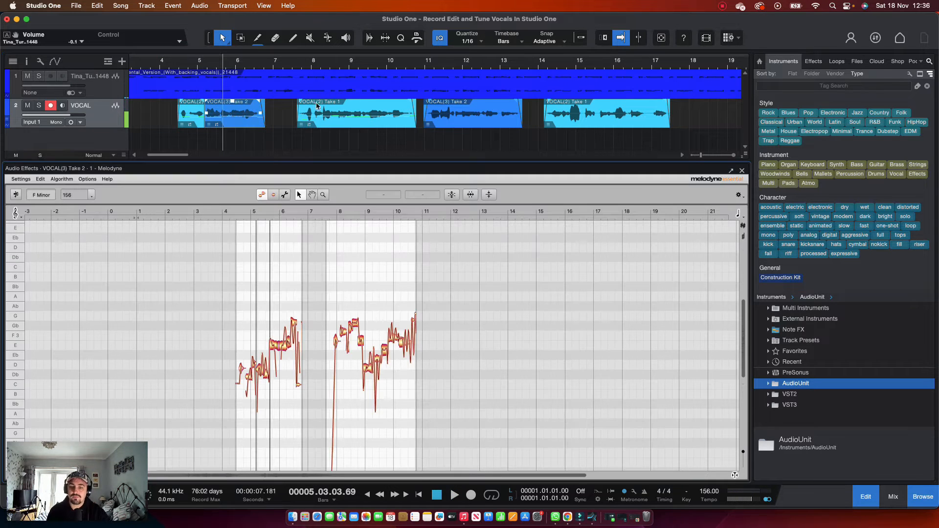
pyautogui.click(195, 62)
pyautogui.press('space')
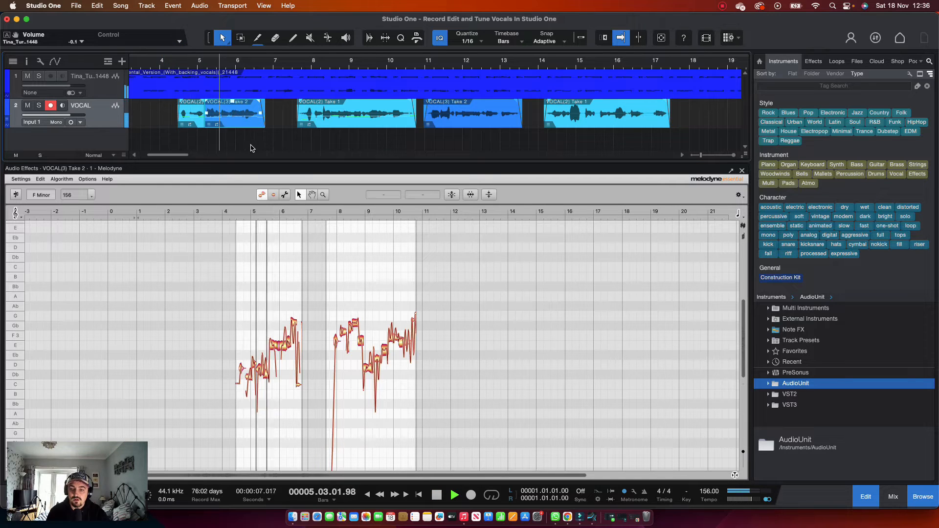
pyautogui.press('space')
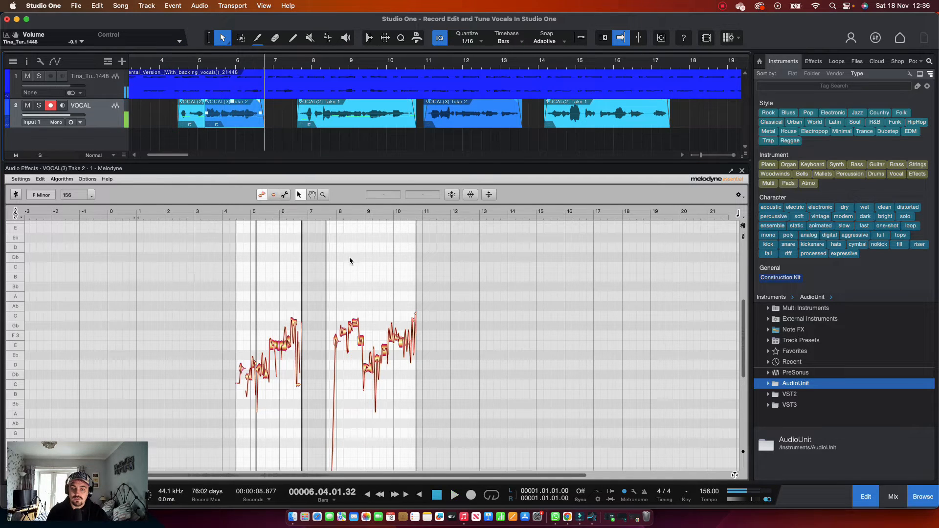
# Select all of the first phrase's notes across both takes in Melodyne and snap them to the nearest semitones.
pyautogui.moveTo(742, 379)
pyautogui.mouseDown()
pyautogui.moveTo(744, 395)
pyautogui.moveTo(752, 357)
pyautogui.moveTo(751, 376)
pyautogui.mouseUp()
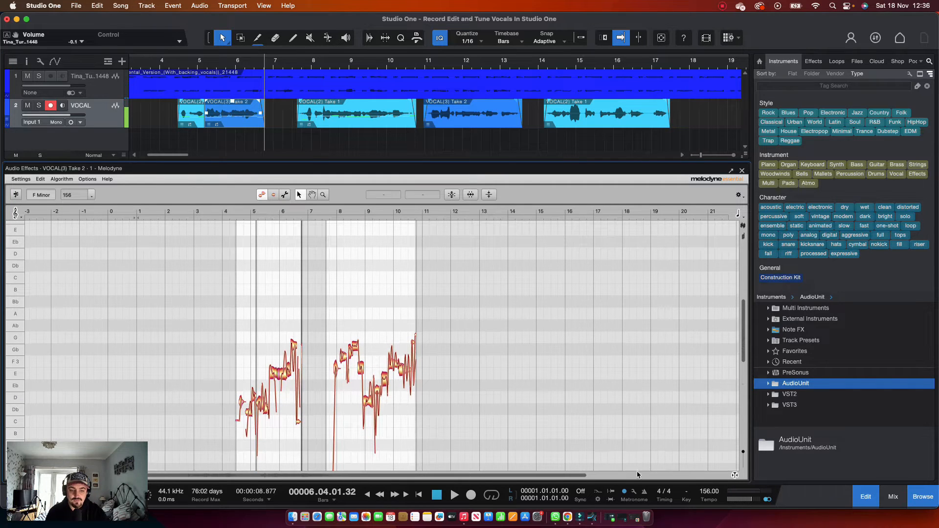
pyautogui.moveTo(586, 476); pyautogui.dragTo(337, 469)
pyautogui.scroll(-5, 421, 363)
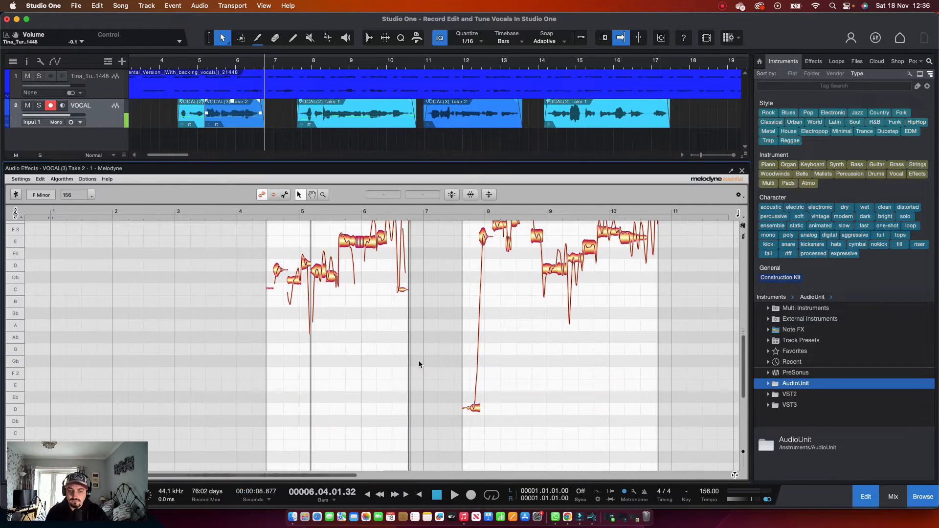
pyautogui.scroll(1, 422, 363)
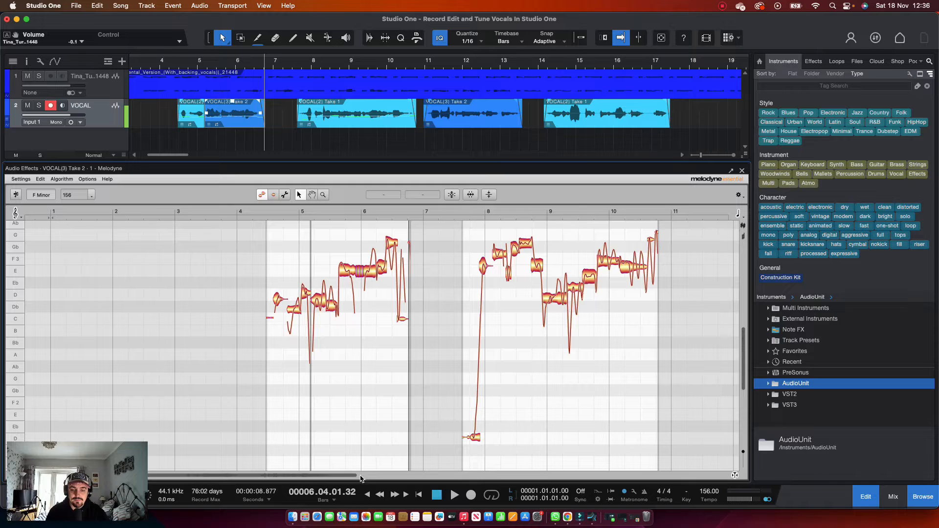
pyautogui.moveTo(360, 478); pyautogui.dragTo(239, 475)
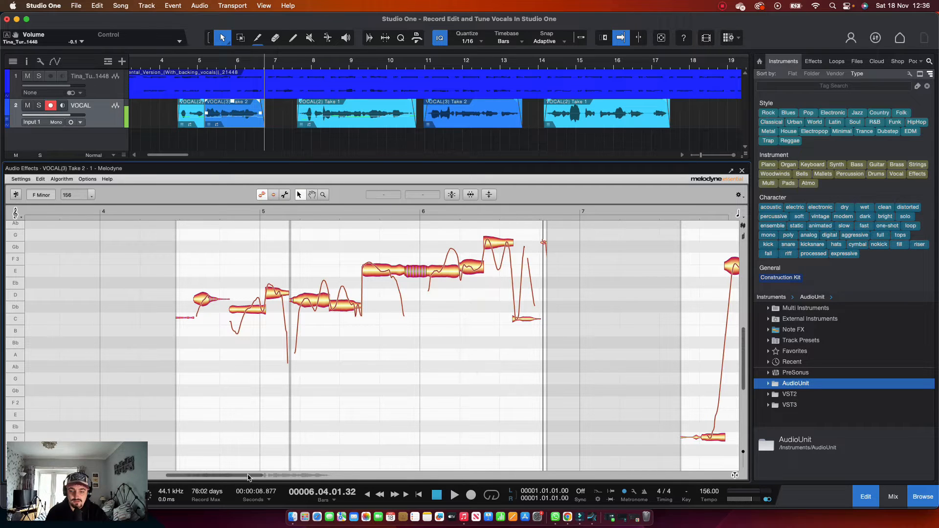
pyautogui.moveTo(220, 477)
pyautogui.mouseDown()
pyautogui.moveTo(231, 476)
pyautogui.moveTo(223, 480)
pyautogui.mouseUp()
pyautogui.scroll(5, 297, 391)
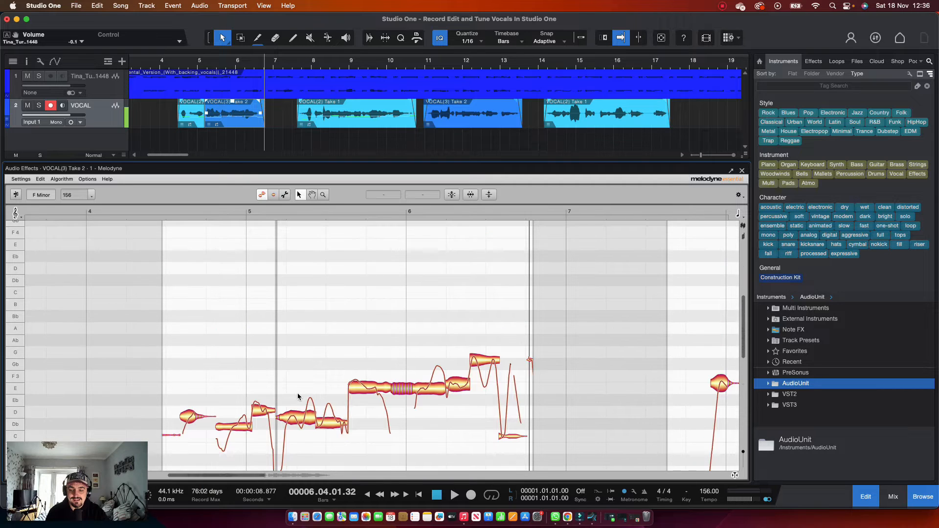
pyautogui.scroll(-6, 303, 395)
pyautogui.moveTo(743, 391); pyautogui.dragTo(694, 403)
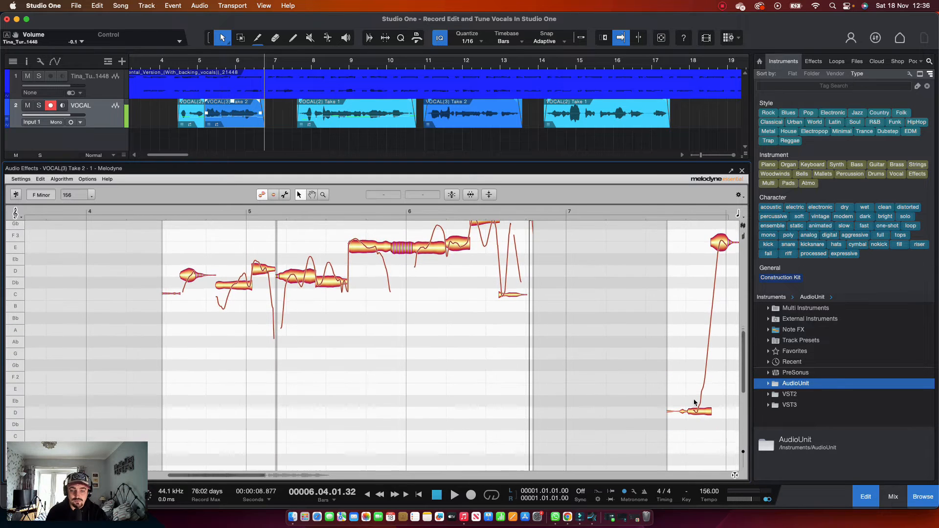
pyautogui.moveTo(264, 474); pyautogui.dragTo(254, 479)
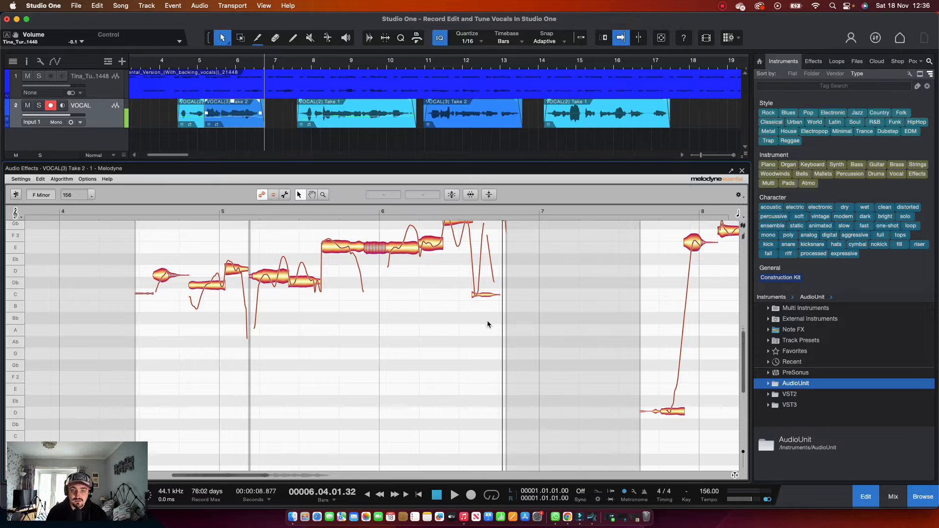
pyautogui.scroll(2, 488, 324)
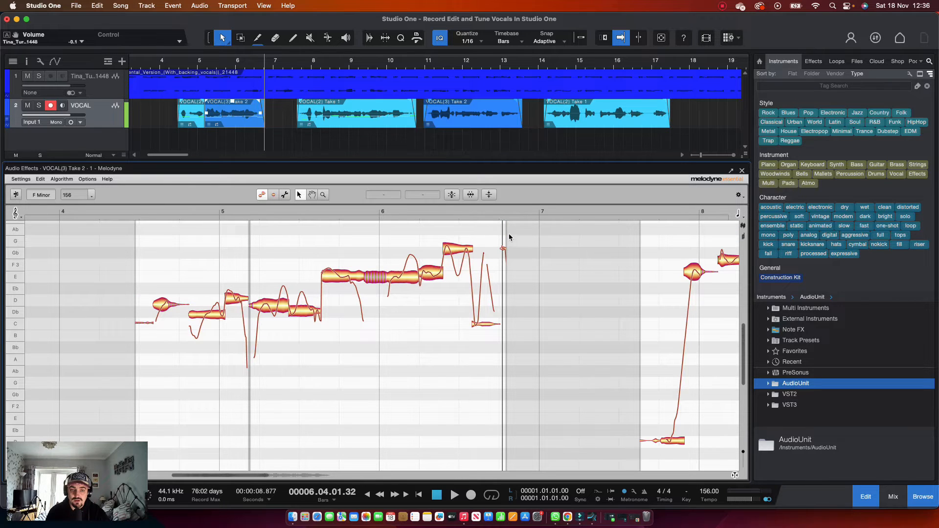
pyautogui.moveTo(512, 227); pyautogui.dragTo(74, 442)
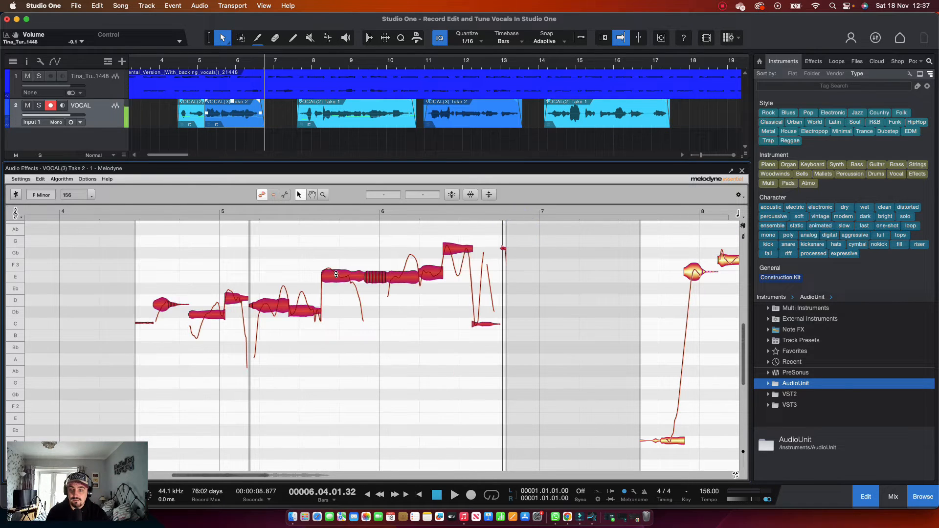
pyautogui.click(336, 274)
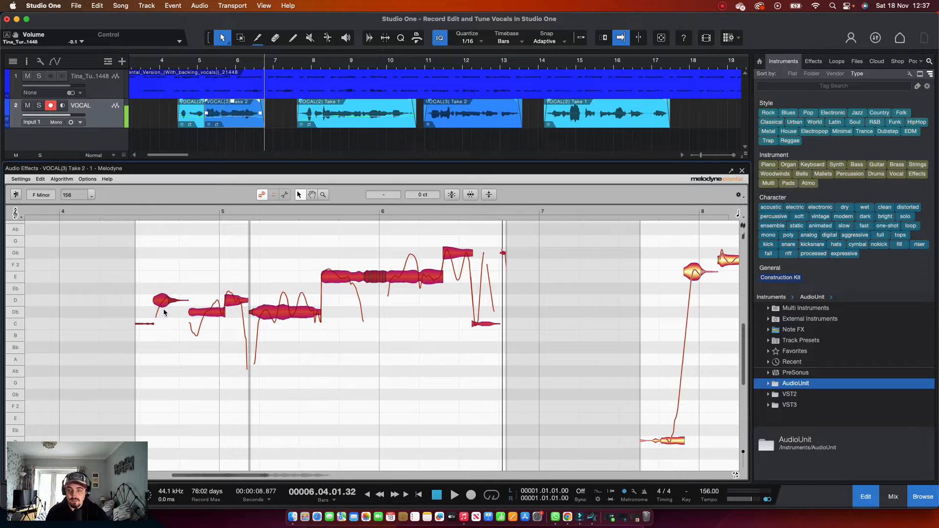
# Play back the first phrase from its start to hear the snapped notes against the backing track.
pyautogui.doubleClick(128, 264)
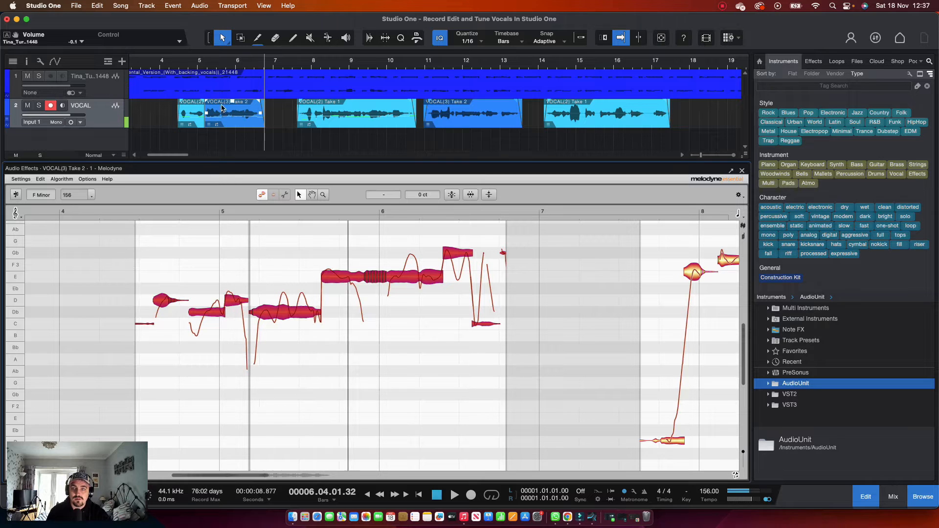
pyautogui.click(171, 64)
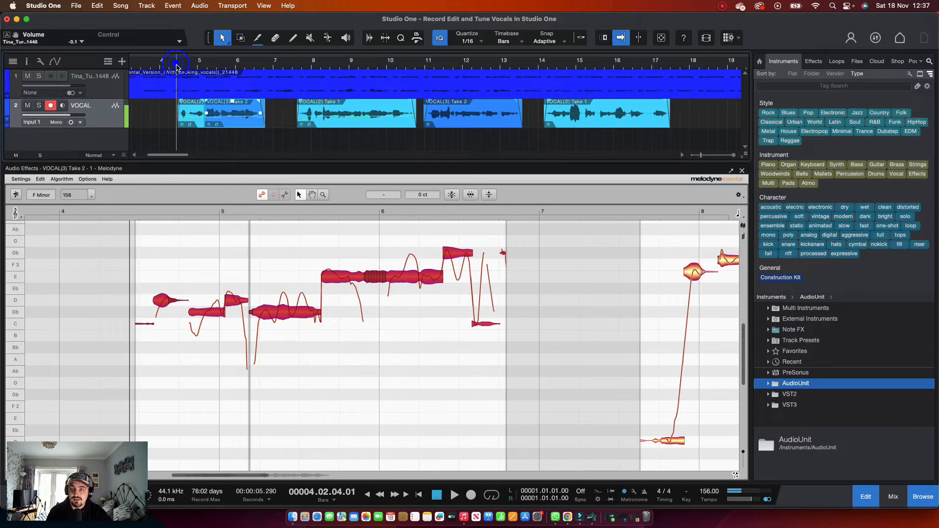
pyautogui.press('space')
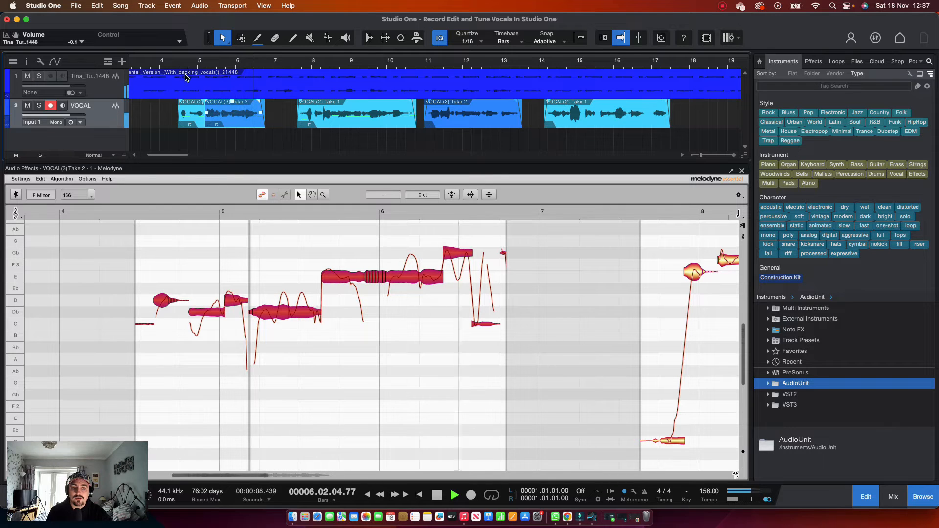
pyautogui.press('space')
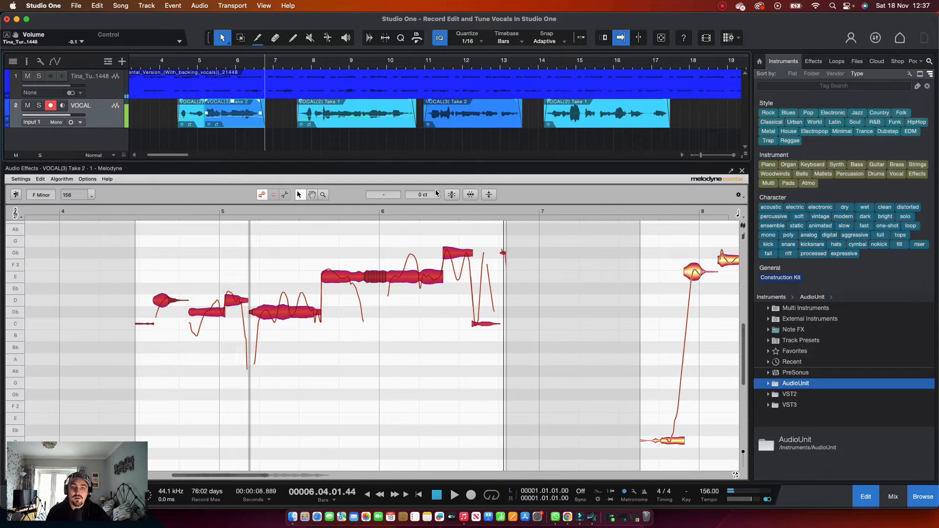
# Correct the pitch of the first phrase's selected notes with Pitch Center at 100% and Pitch Drift at 0%.
pyautogui.click(452, 195)
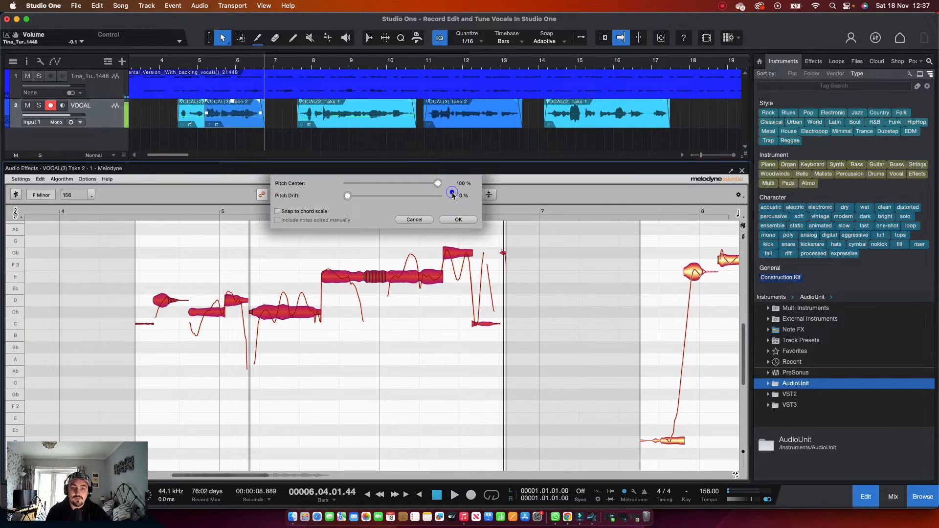
pyautogui.click(458, 220)
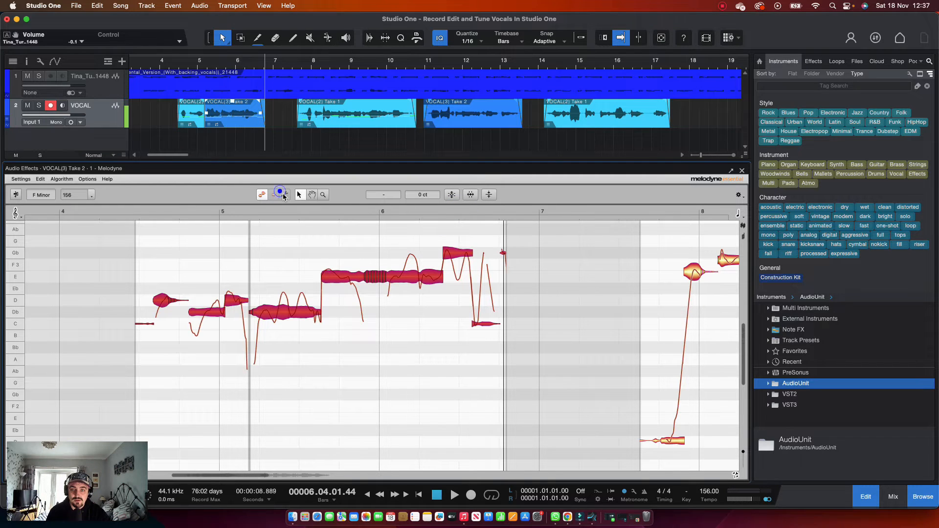
pyautogui.click(452, 195)
pyautogui.click(458, 220)
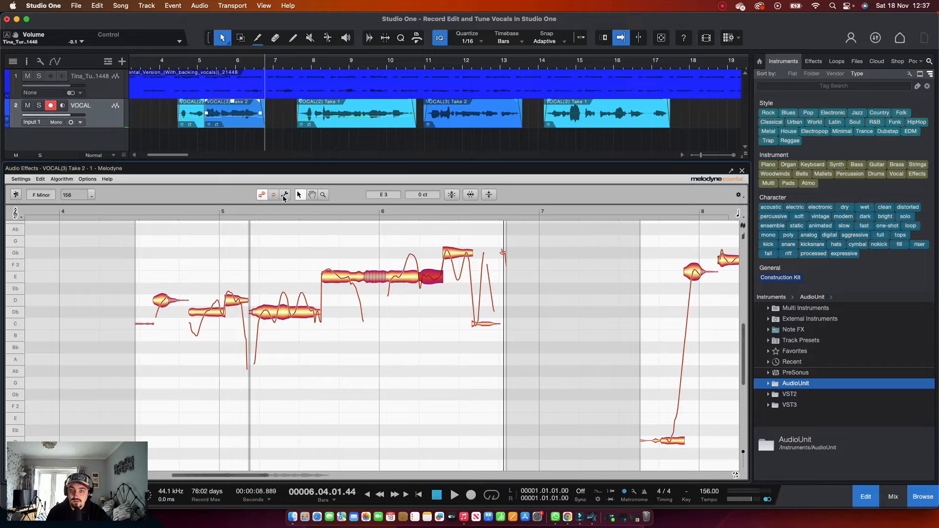
# Enter Melodyne's note assignment mode and separate the long E note just after bar 6 at the middle of its pitch wobble.
pyautogui.click(405, 274)
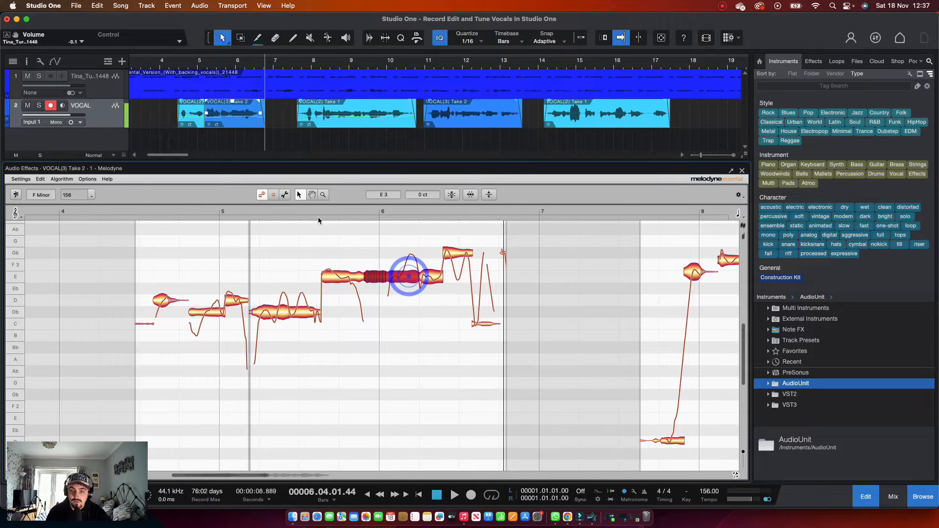
pyautogui.click(285, 195)
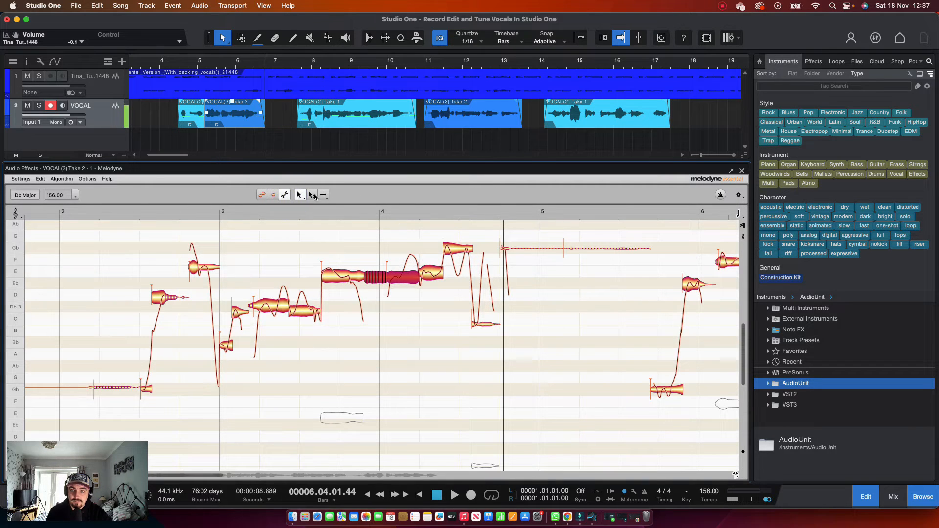
pyautogui.click(312, 195)
pyautogui.doubleClick(401, 277)
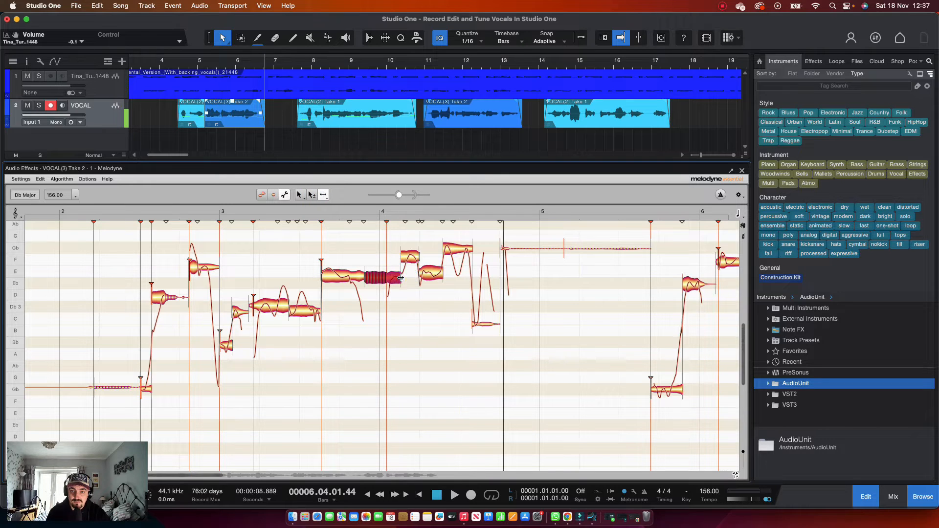
pyautogui.click(400, 277)
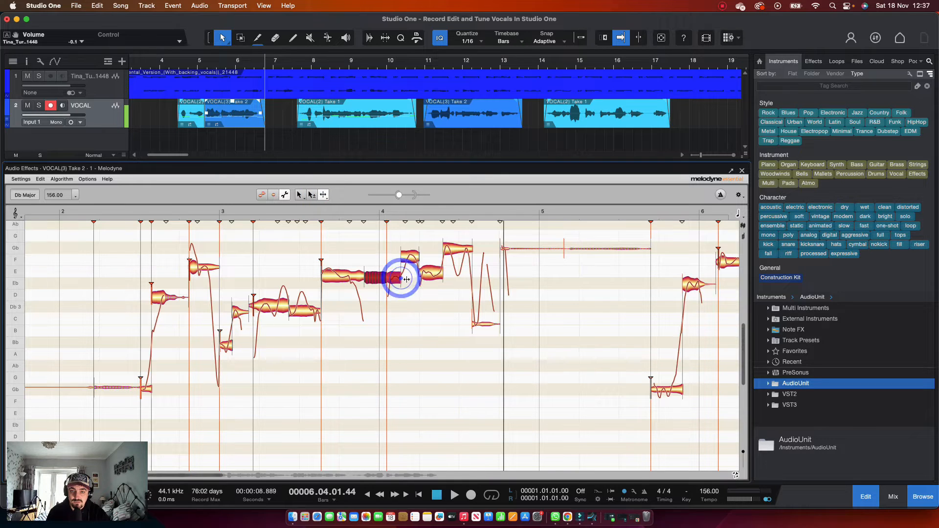
# Split four more of the phrase's earlier notes where their pitch shifts, and return Melodyne to normal note editing.
pyautogui.doubleClick(340, 275)
pyautogui.doubleClick(274, 305)
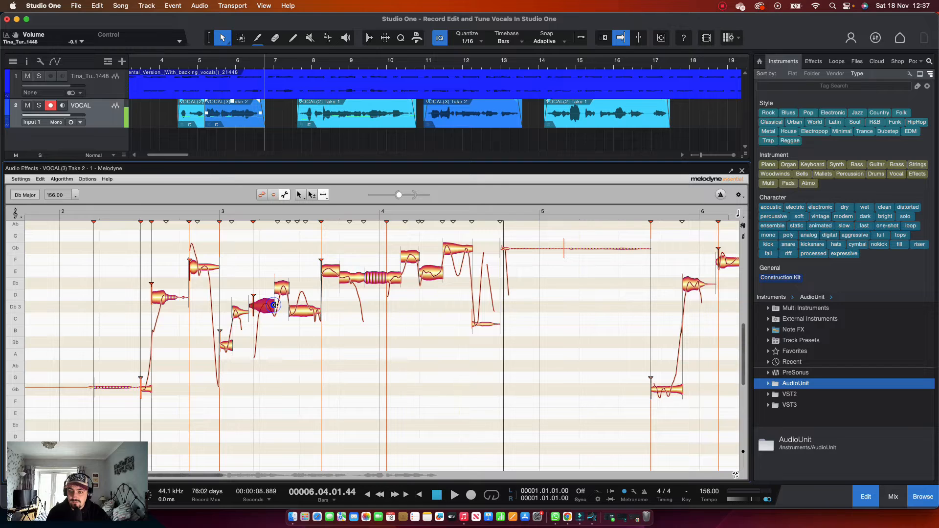
pyautogui.doubleClick(303, 311)
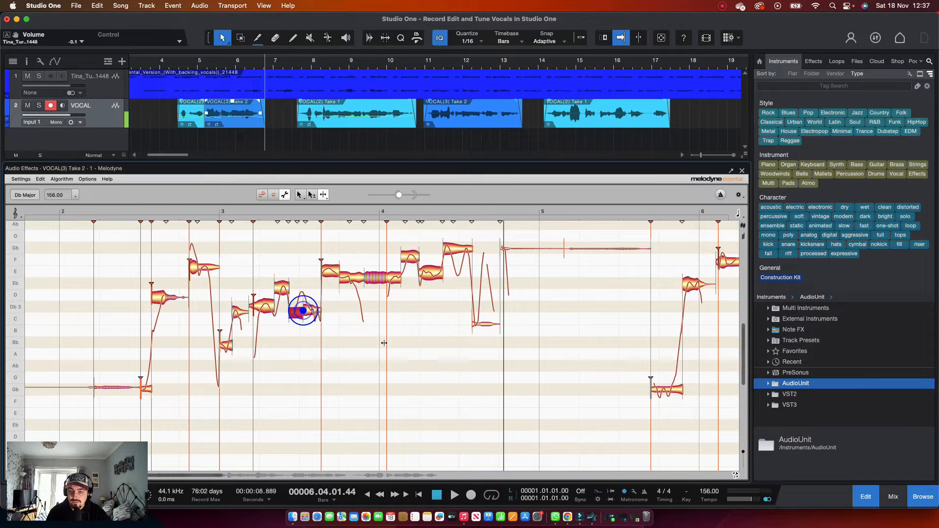
pyautogui.doubleClick(202, 269)
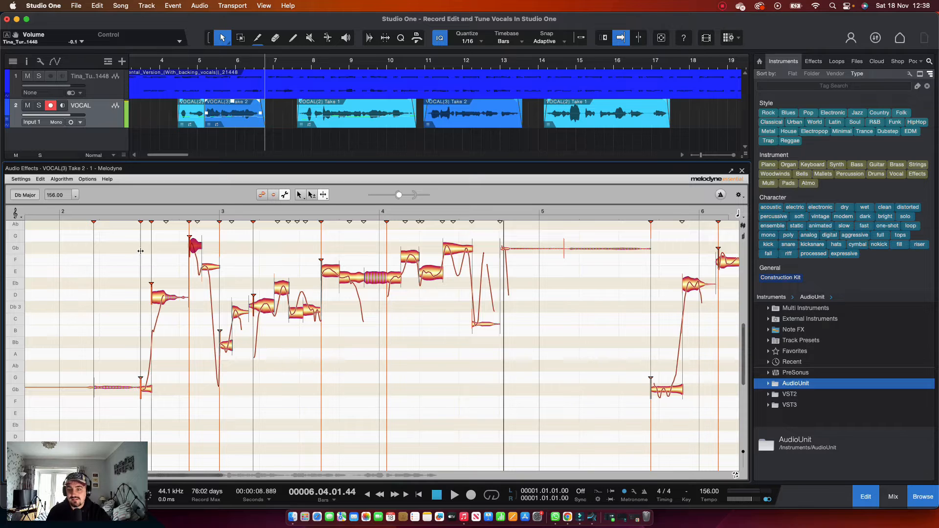
pyautogui.click(323, 195)
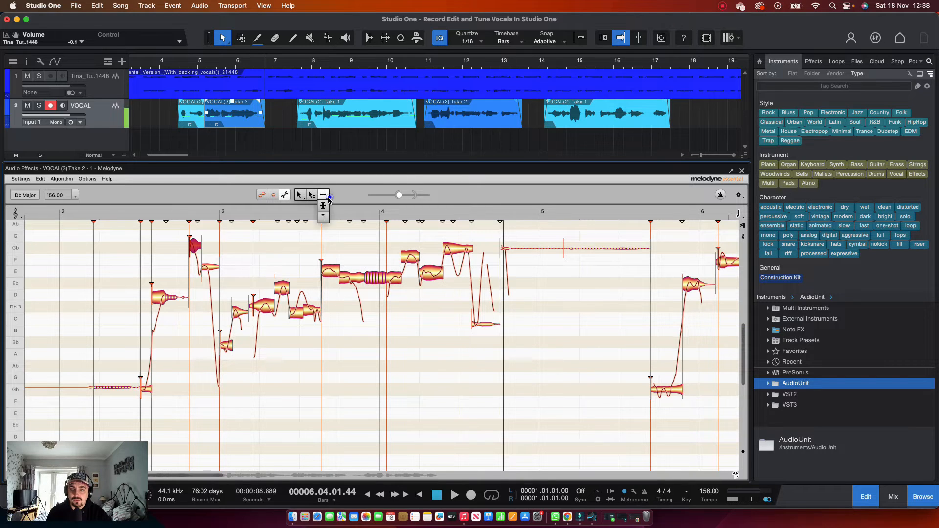
pyautogui.click(323, 195)
pyautogui.click(300, 195)
pyautogui.click(262, 196)
pyautogui.click(263, 195)
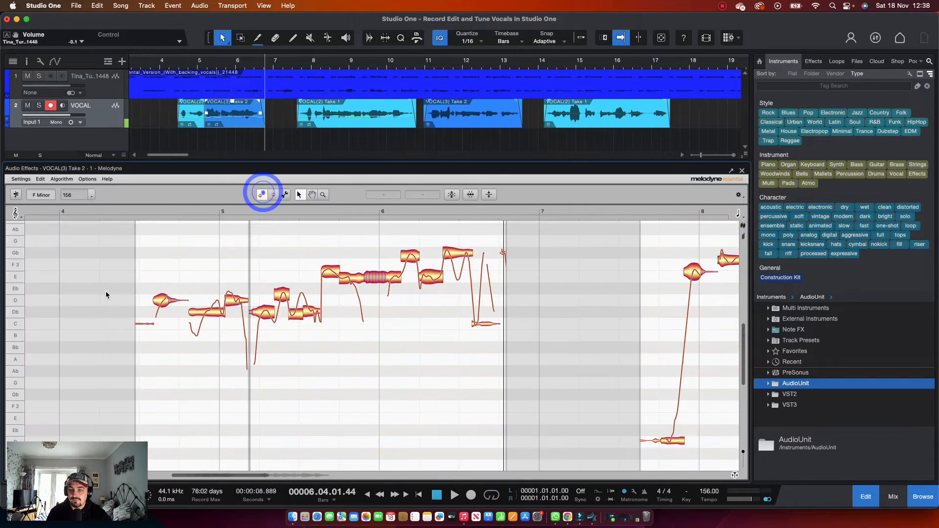
# Select all of the first phrase's notes, including the newly split ones, and snap them to the nearest semitones.
pyautogui.click(117, 252)
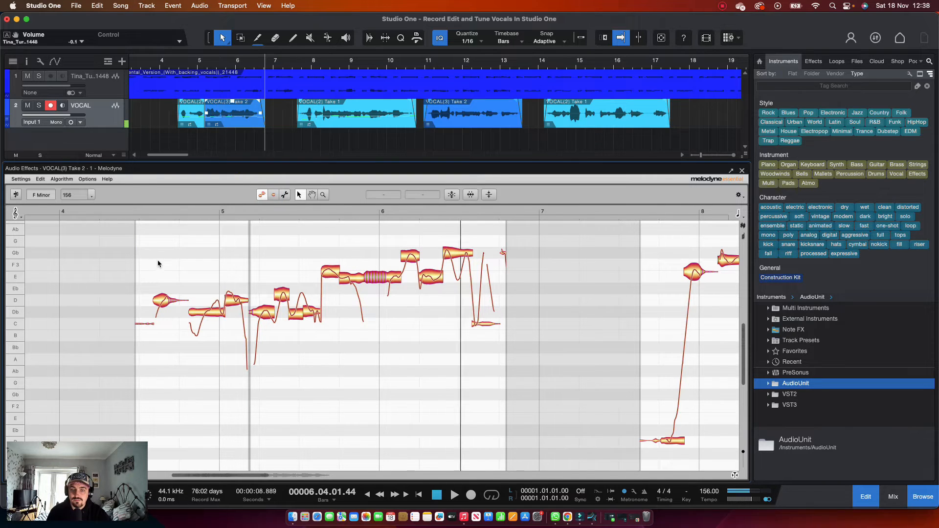
pyautogui.moveTo(143, 231); pyautogui.dragTo(530, 402)
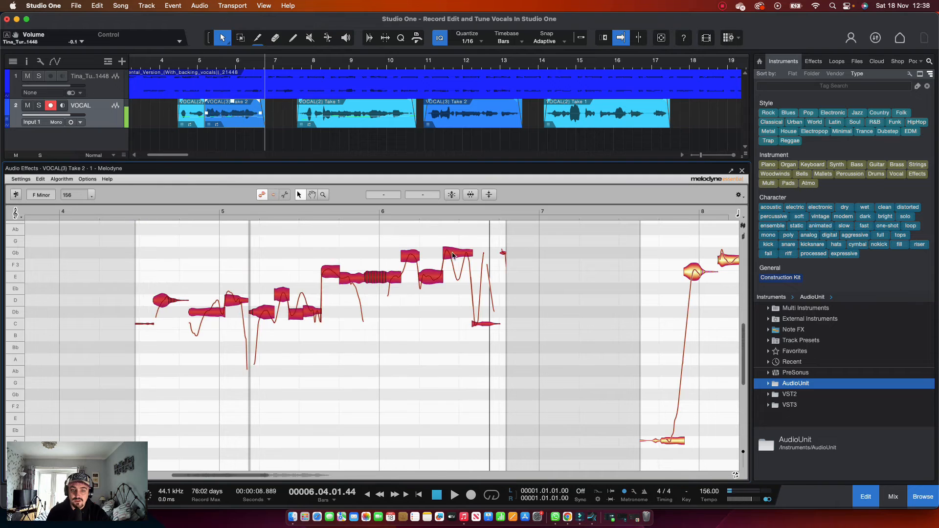
pyautogui.doubleClick(447, 251)
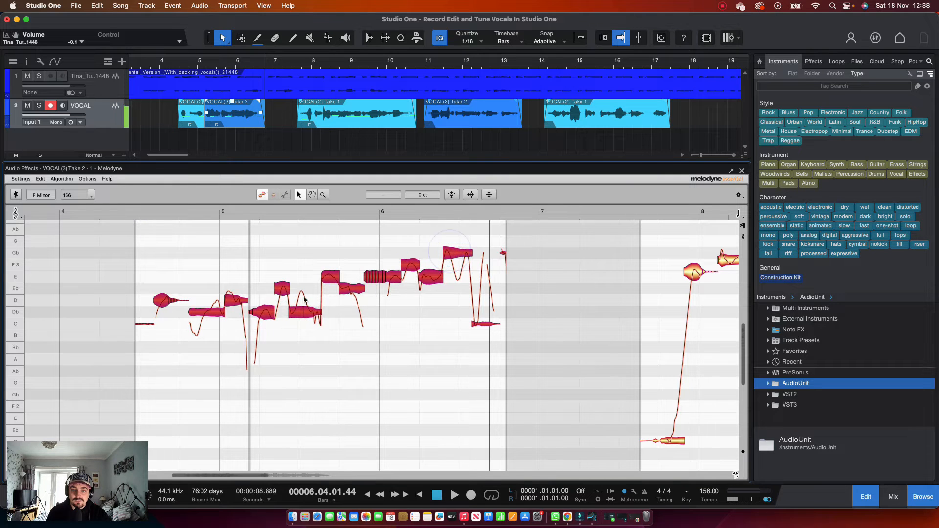
pyautogui.click(137, 242)
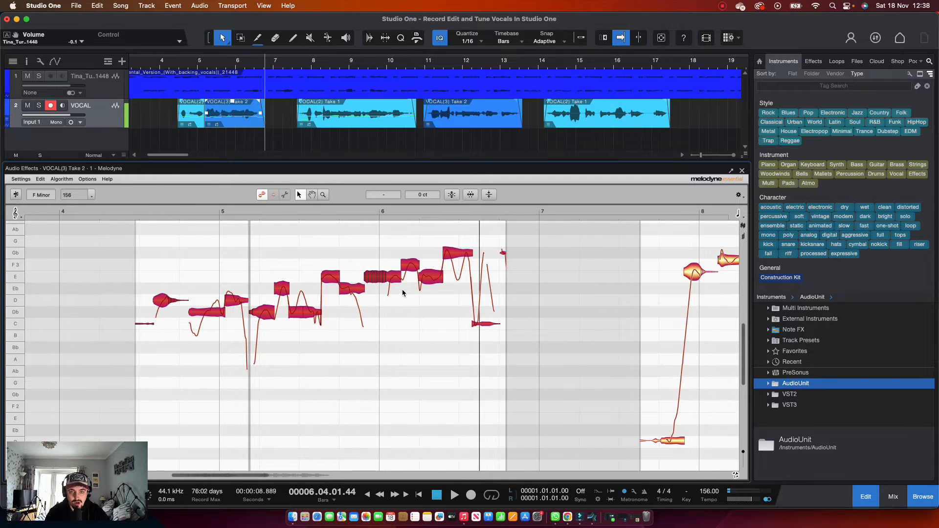
pyautogui.click(140, 247)
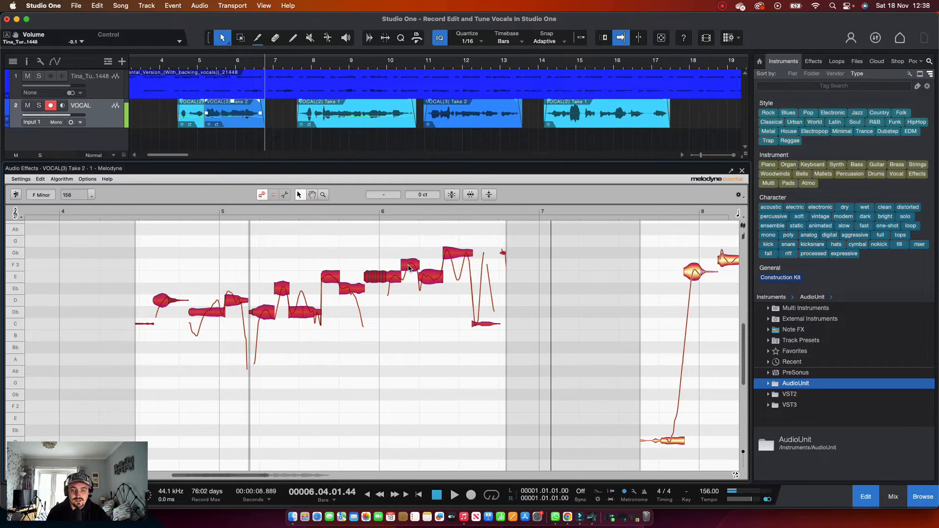
# Play back the first phrase from its start to check the tuning of the split notes.
pyautogui.click(179, 65)
pyautogui.press('space')
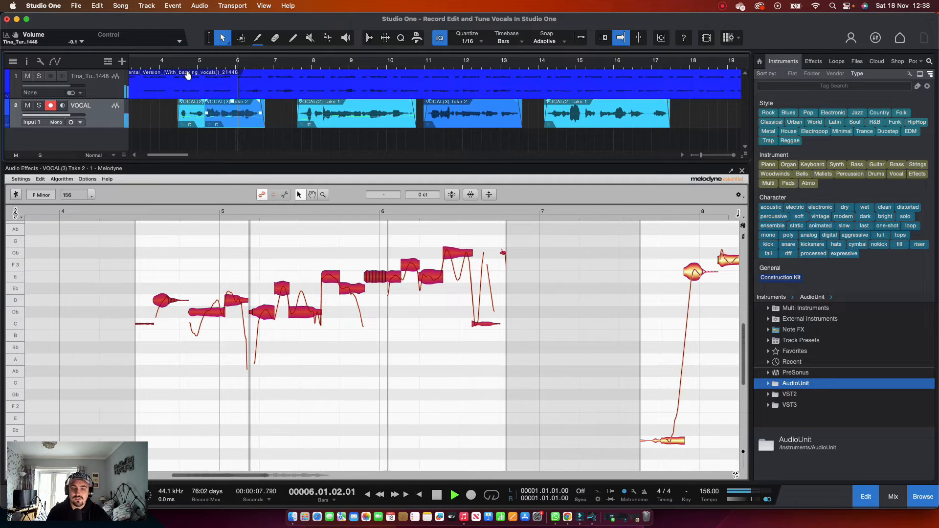
pyautogui.press('space')
# Lower the short split note just after bar 6 to E 3 and clear the note selection.
pyautogui.click(410, 265)
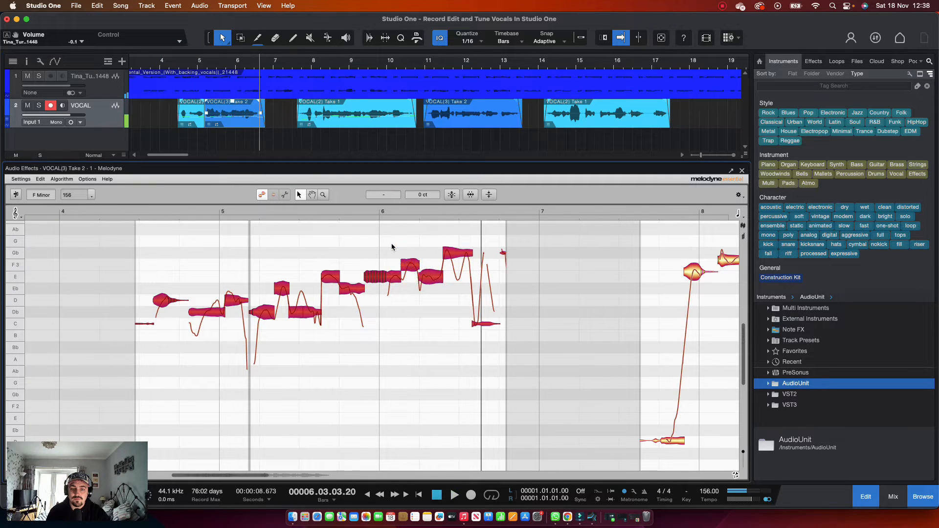
pyautogui.click(388, 241)
pyautogui.click(410, 267)
pyautogui.press('Down')
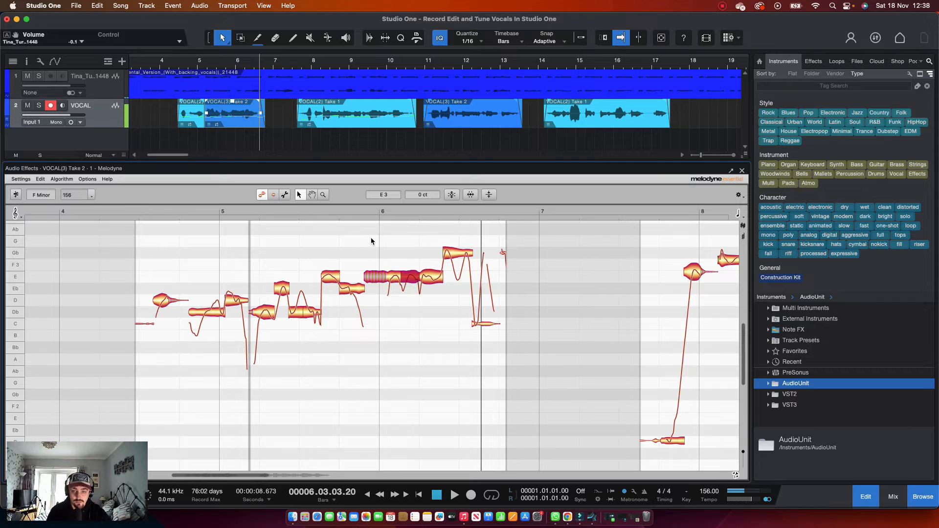
pyautogui.click(311, 238)
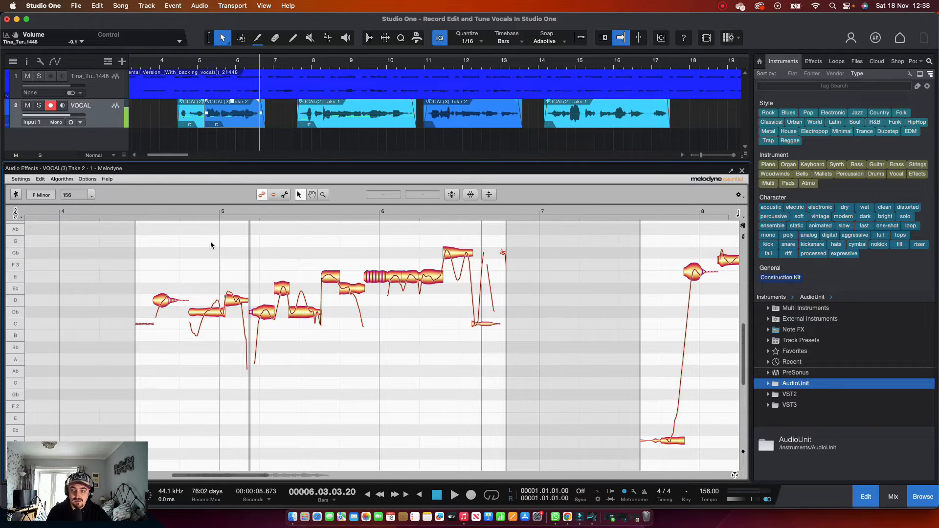
pyautogui.click(235, 236)
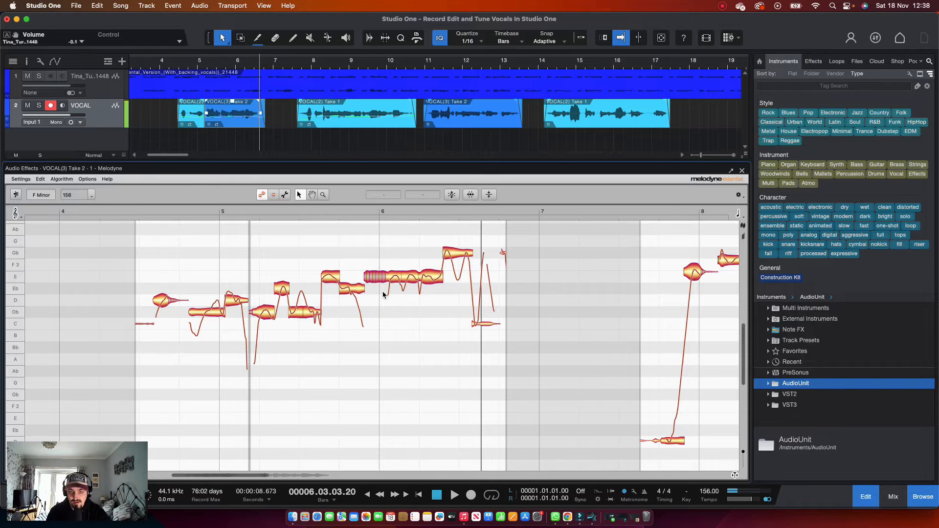
# Undo the short note's lowering and the semitone snapping of the split notes.
pyautogui.press('super+z')
pyautogui.press('super+z')
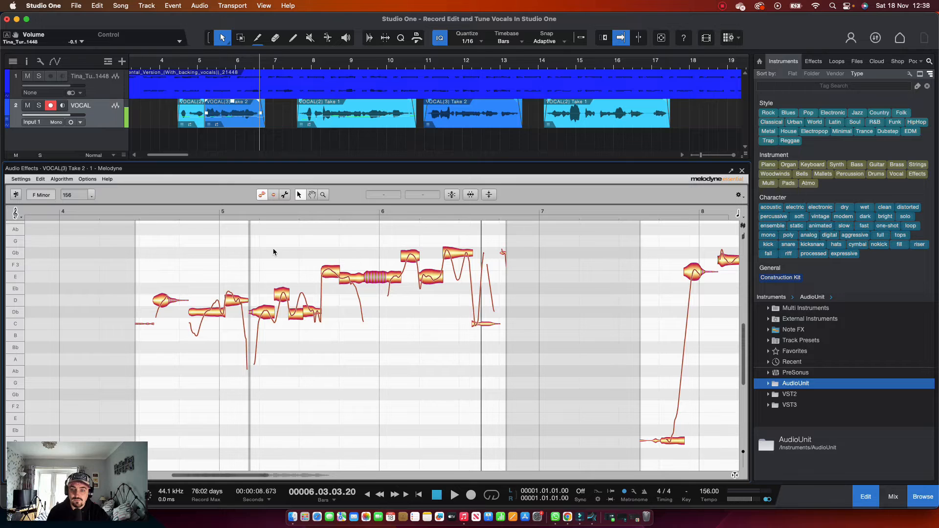
pyautogui.click(251, 247)
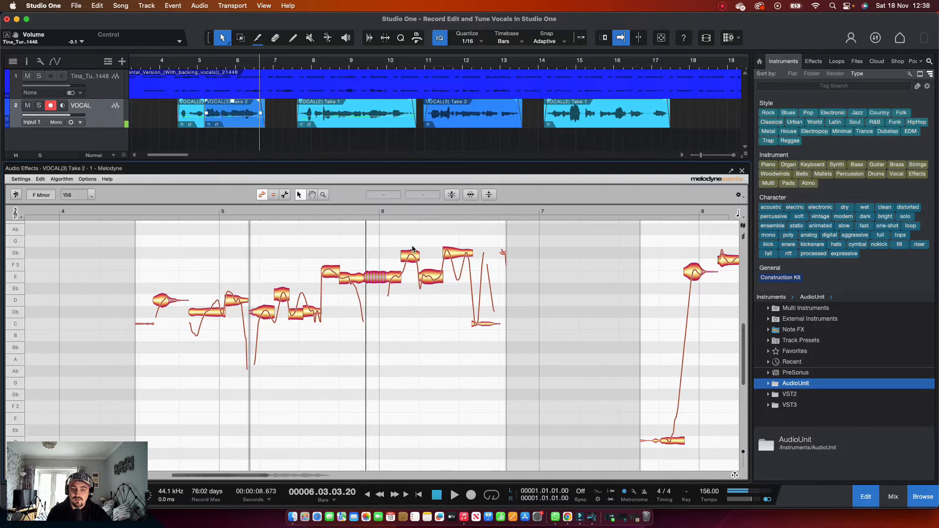
# Select the whole phrase's notes again, snap them to semitones, undo the snap and clear the selection.
pyautogui.moveTo(528, 245); pyautogui.dragTo(128, 384)
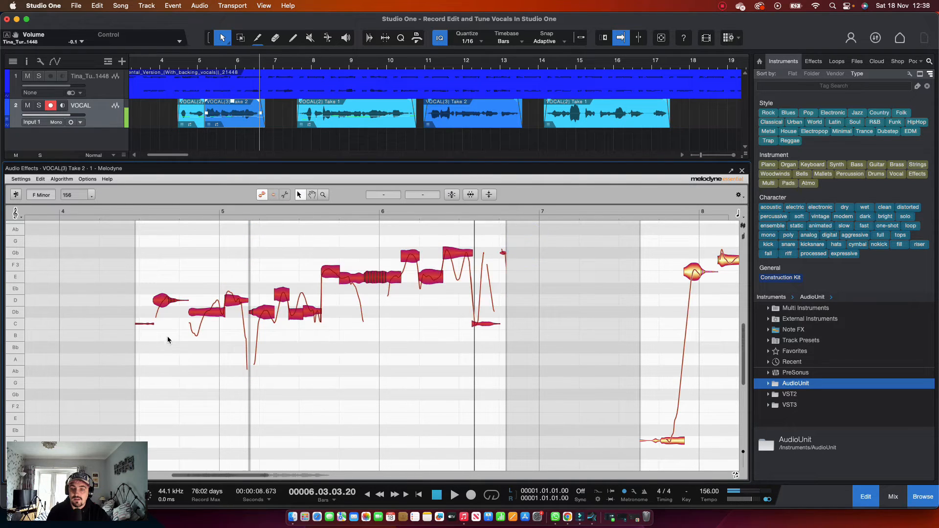
pyautogui.doubleClick(213, 310)
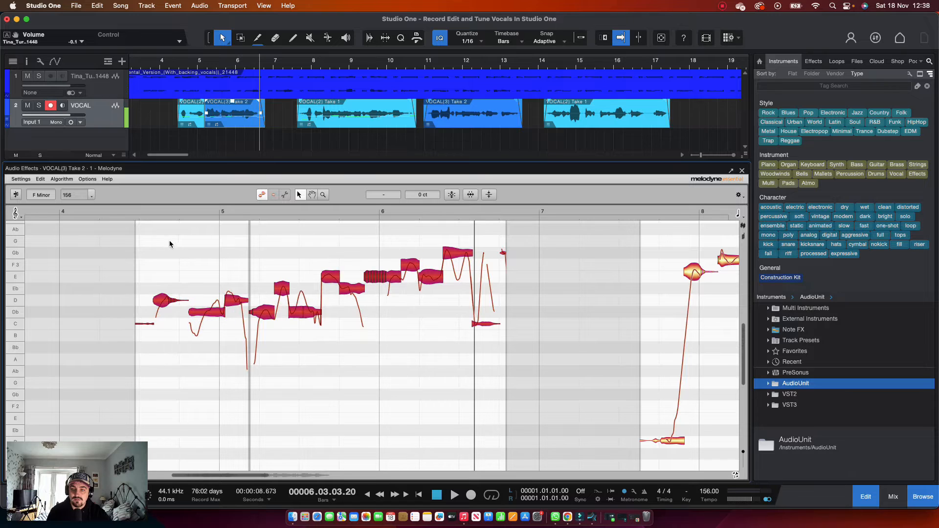
pyautogui.doubleClick(147, 251)
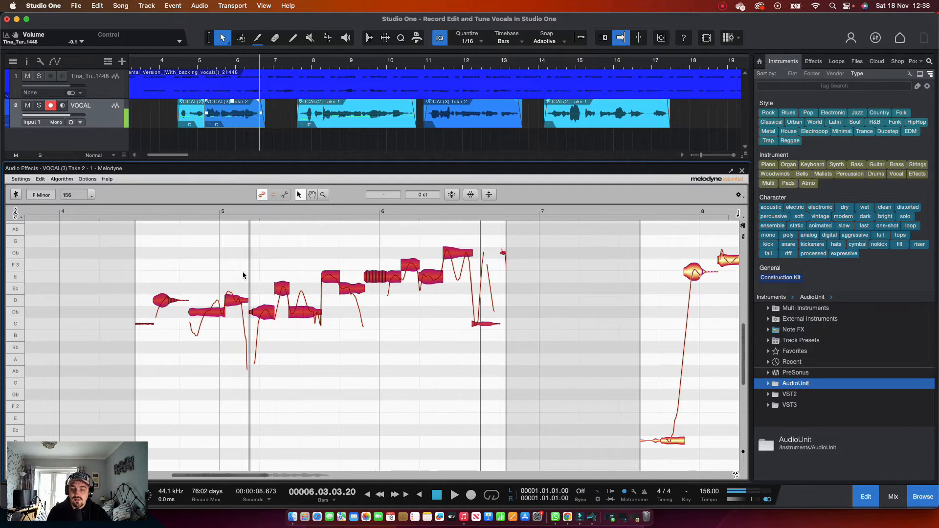
pyautogui.press('super+z')
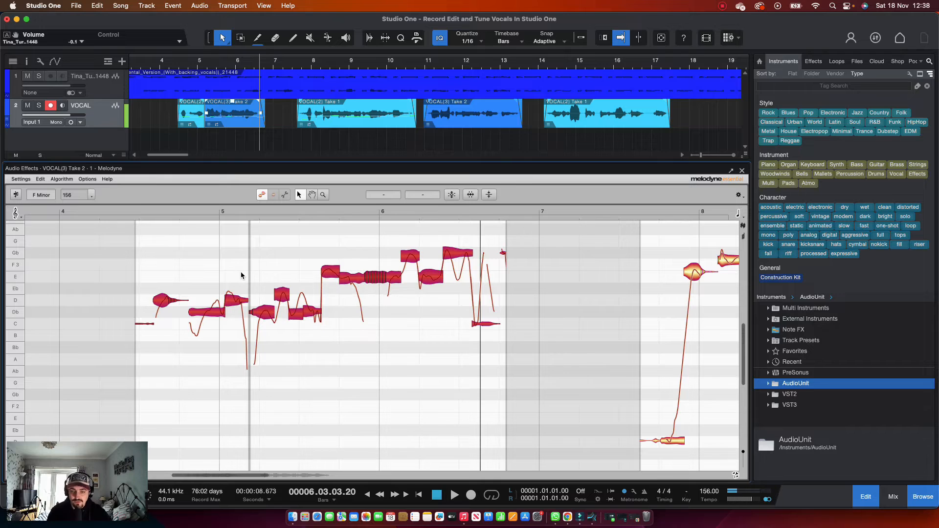
pyautogui.click(272, 273)
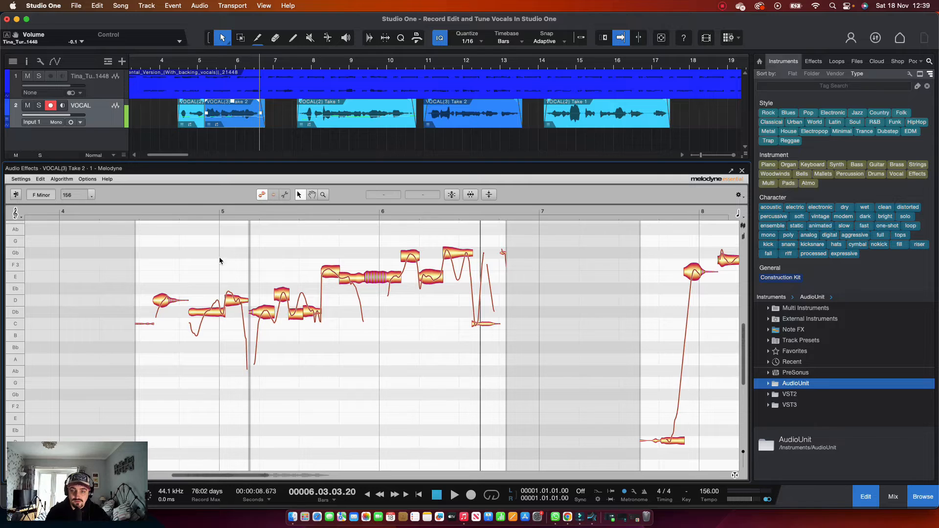
# Select all the notes of the first phrase and set the pitch correction's Pitch Center to 58 %.
pyautogui.doubleClick(149, 260)
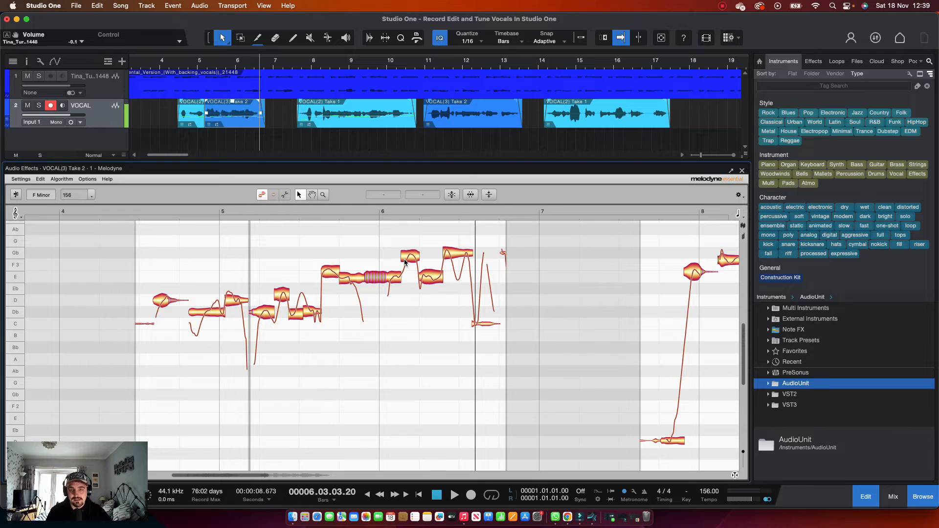
pyautogui.moveTo(409, 257)
pyautogui.mouseDown()
pyautogui.moveTo(410, 266)
pyautogui.moveTo(419, 254)
pyautogui.mouseUp()
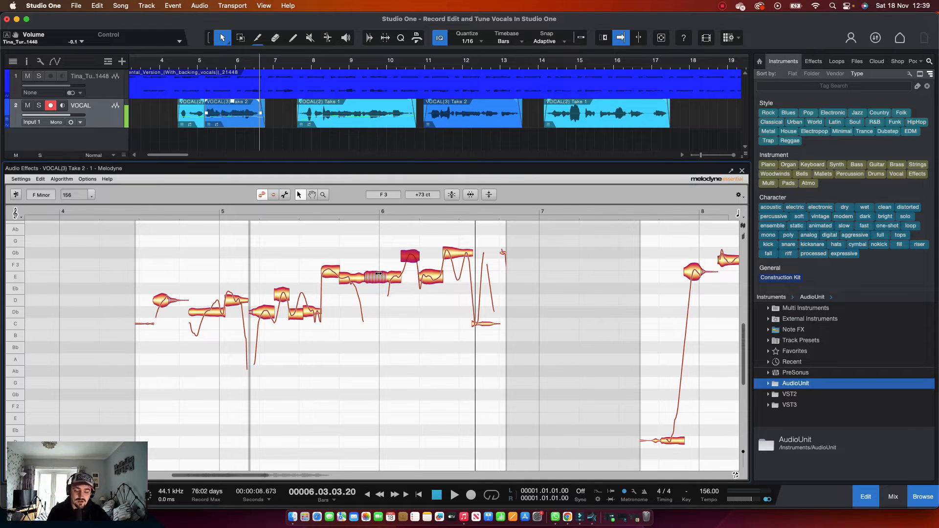
pyautogui.moveTo(139, 248); pyautogui.dragTo(514, 394)
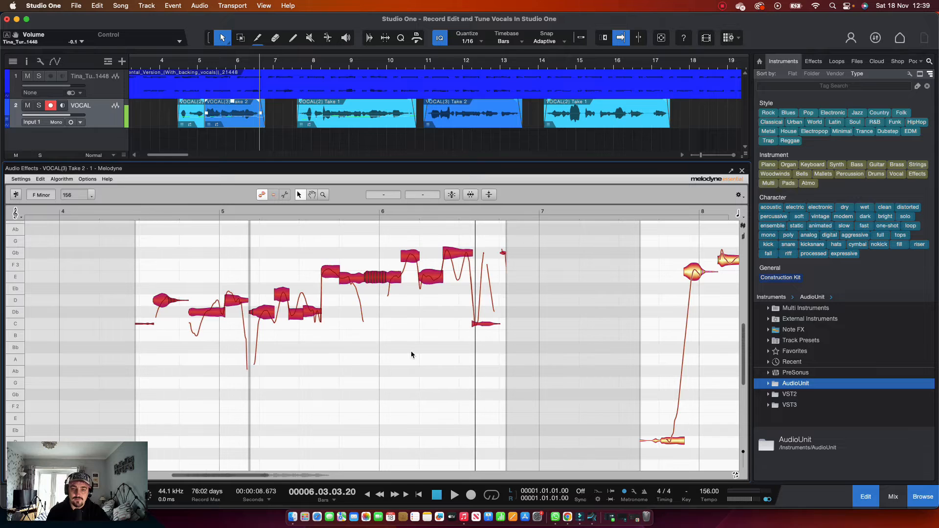
pyautogui.click(469, 196)
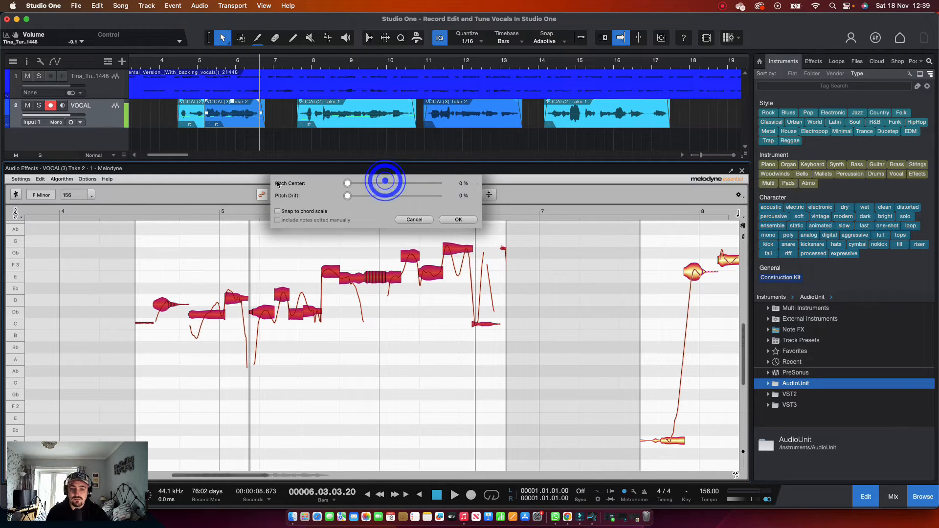
pyautogui.moveTo(353, 184); pyautogui.dragTo(397, 189)
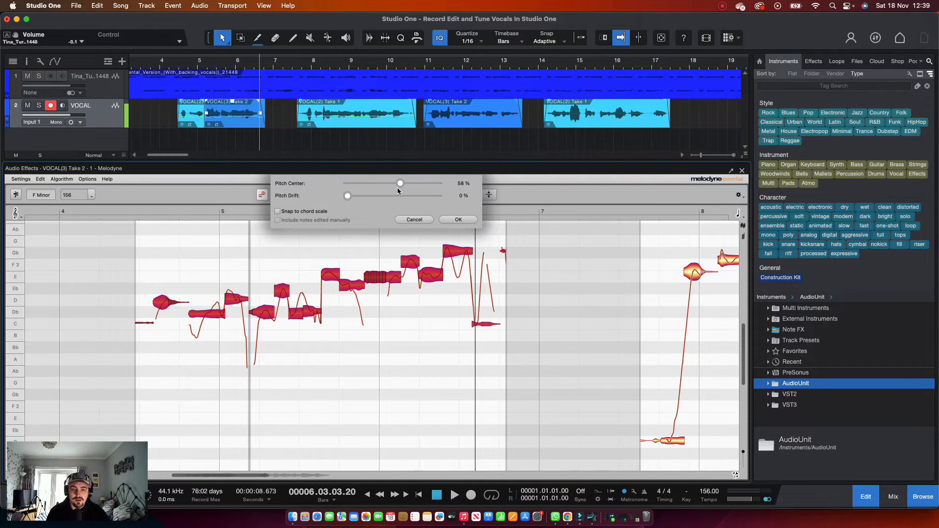
# Play the first phrase from just after bar 4 to audition the pitch correction, and apply it.
pyautogui.click(171, 70)
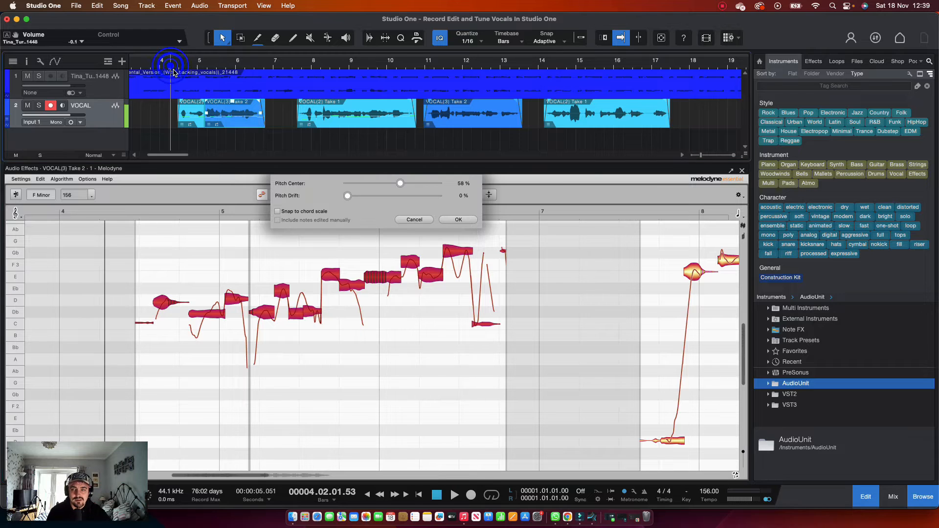
pyautogui.press('space')
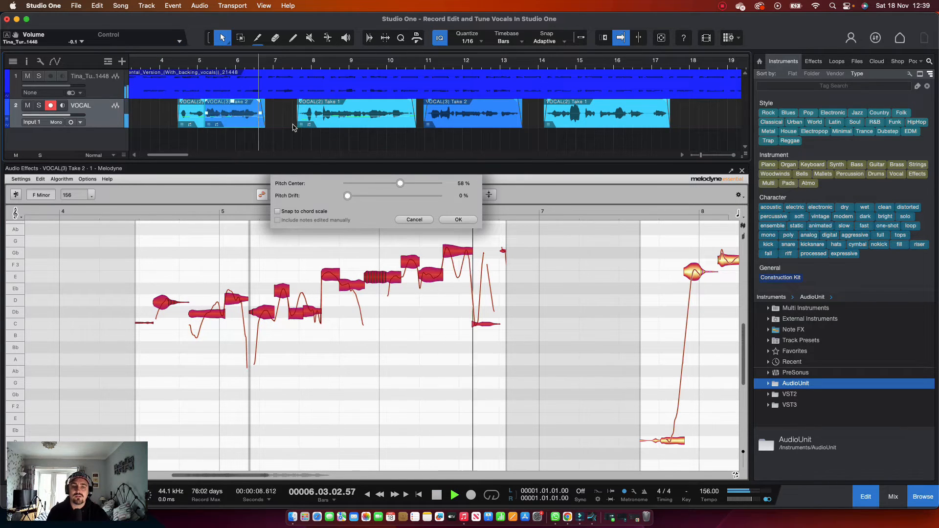
pyautogui.press('space')
pyautogui.click(462, 221)
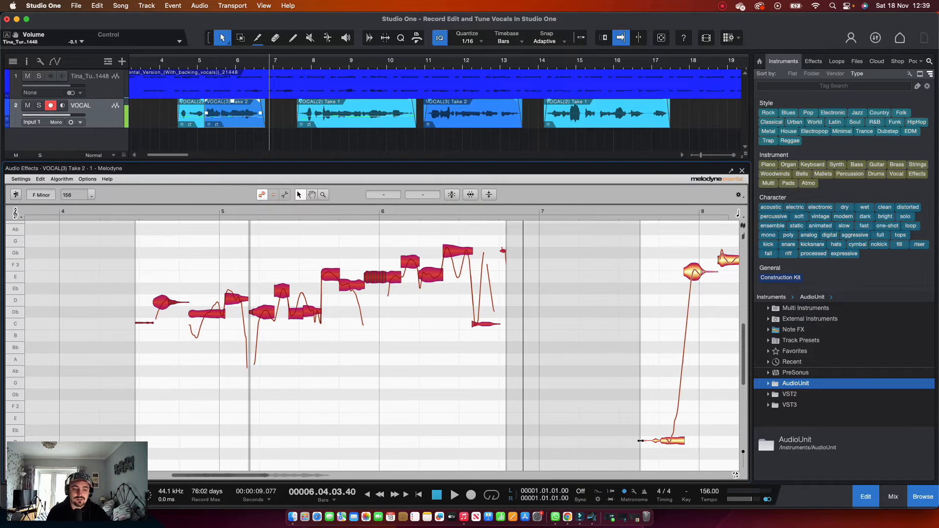
# Select the notes of the second phrase, between bars 7 and 11, and close the Melodyne editor.
pyautogui.moveTo(267, 476); pyautogui.dragTo(354, 476)
pyautogui.moveTo(360, 234); pyautogui.dragTo(643, 435)
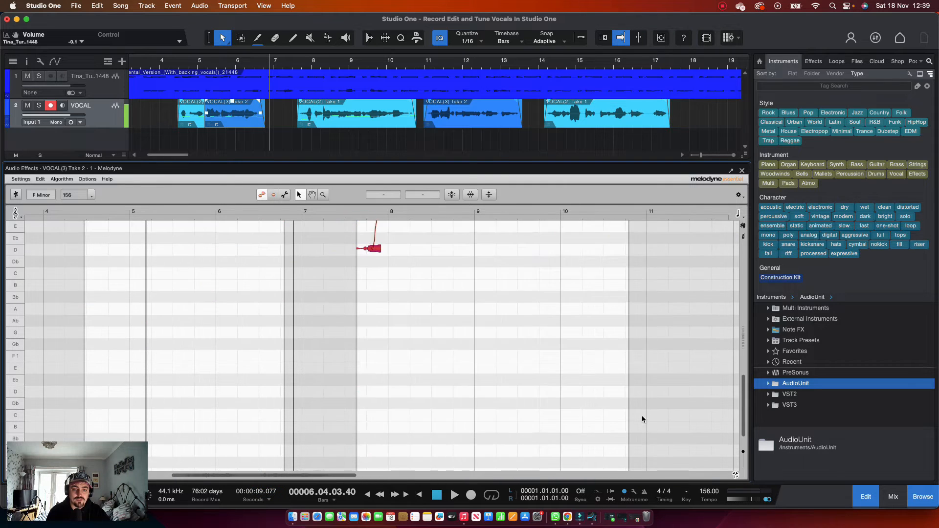
pyautogui.scroll(10, 597, 358)
pyautogui.scroll(-2, 557, 367)
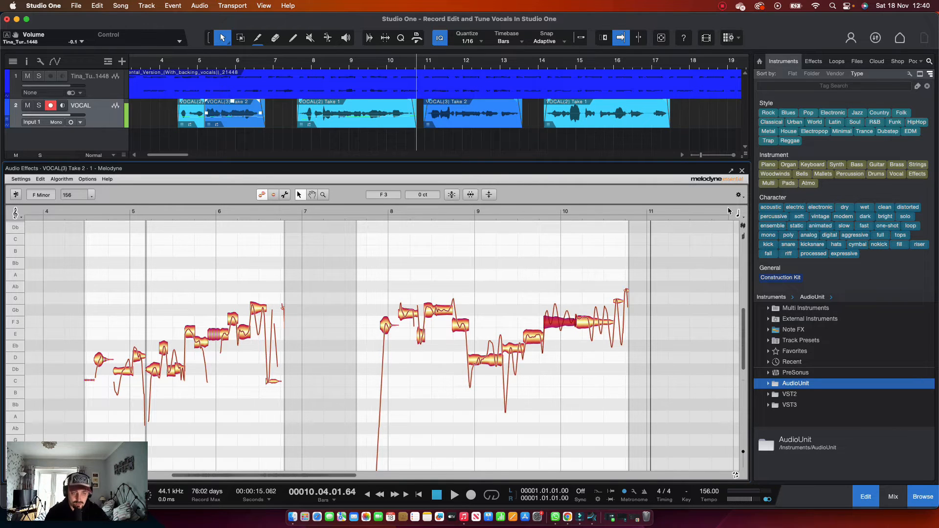
pyautogui.click(742, 171)
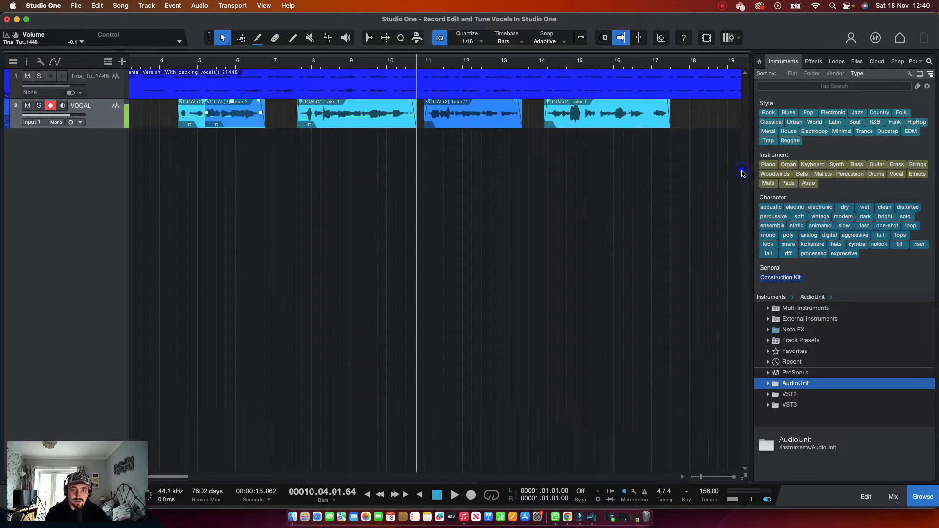
# Look through the AudioUnit instruments for a vocal tuning plug-in and collapse the folder.
pyautogui.click(767, 385)
pyautogui.scroll(-5, 793, 414)
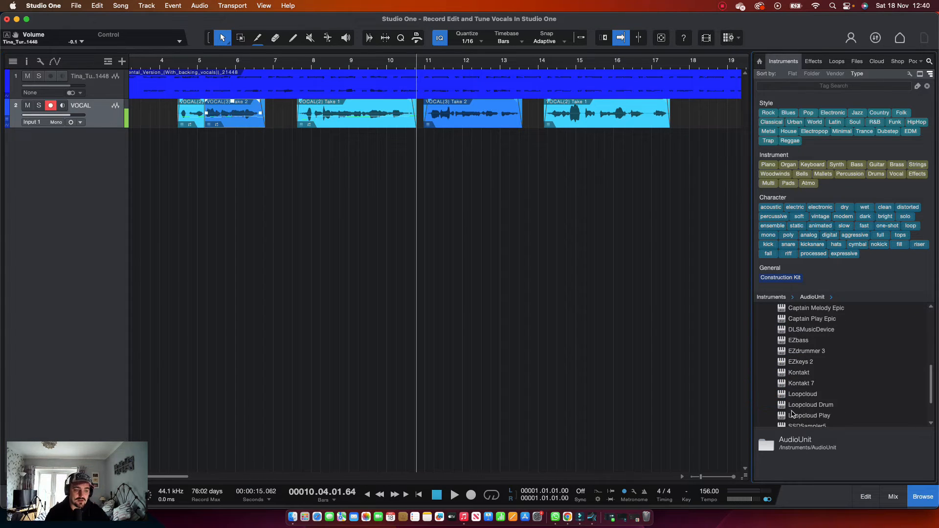
pyautogui.scroll(-3, 793, 415)
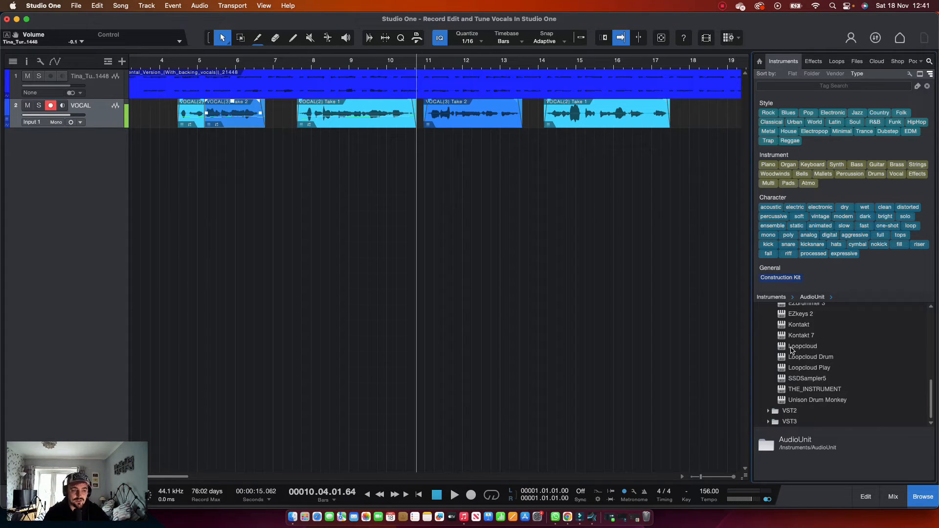
pyautogui.scroll(3, 792, 349)
pyautogui.scroll(-3, 790, 386)
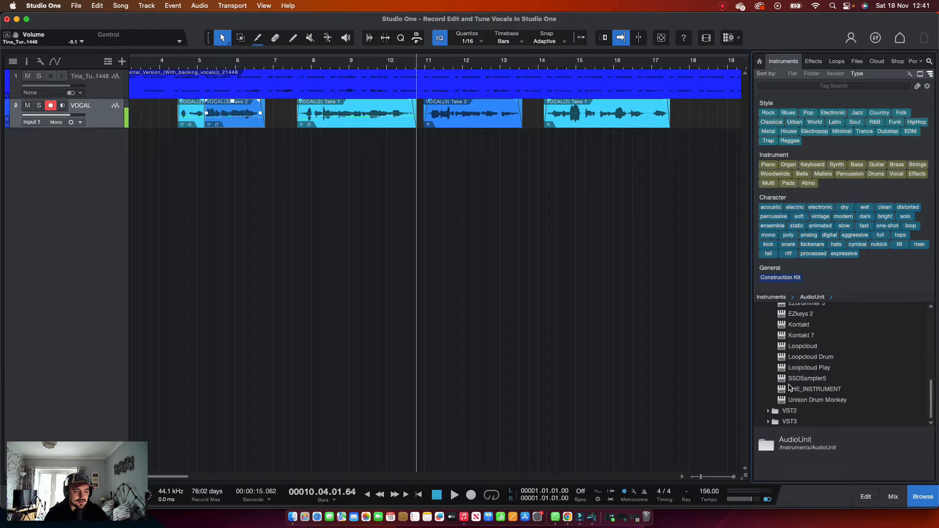
pyautogui.scroll(5, 789, 384)
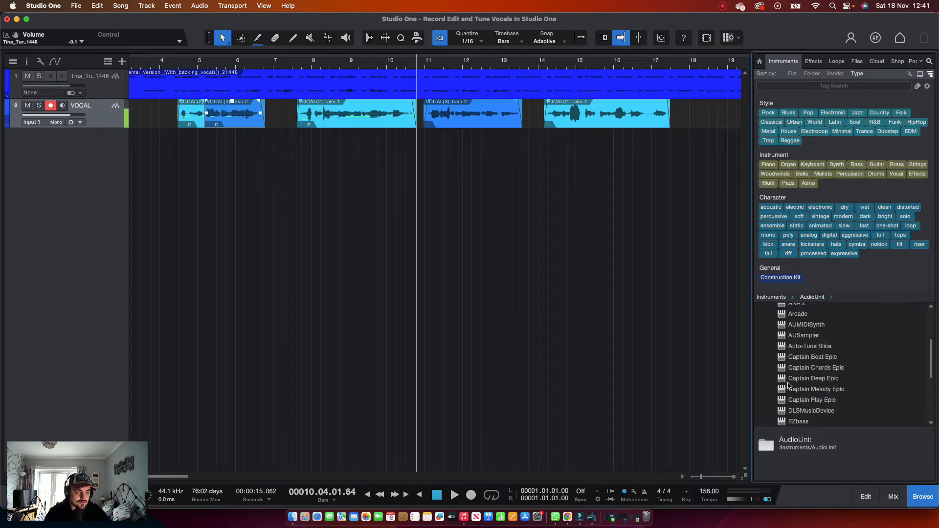
pyautogui.scroll(2, 773, 352)
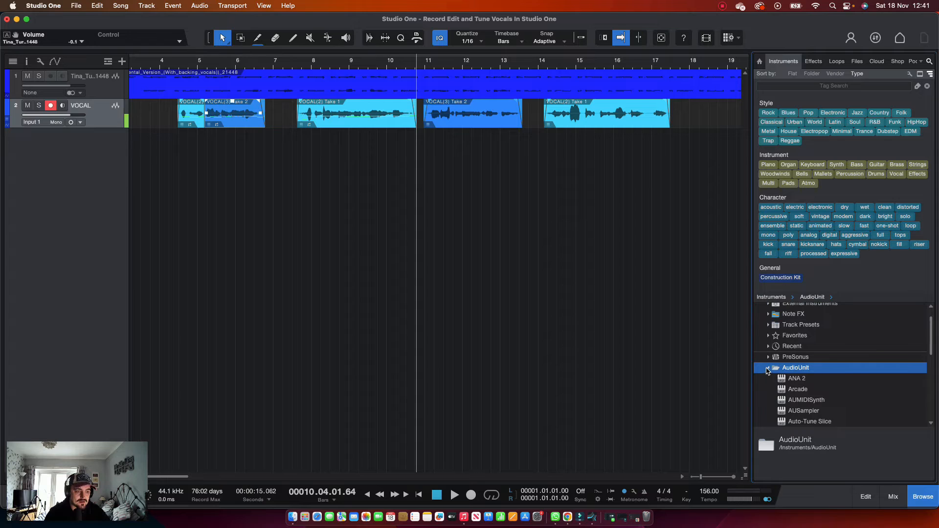
pyautogui.click(768, 369)
# Find Slate Digital's MetaTune among the effects and insert it on the VOCAL track.
pyautogui.click(813, 62)
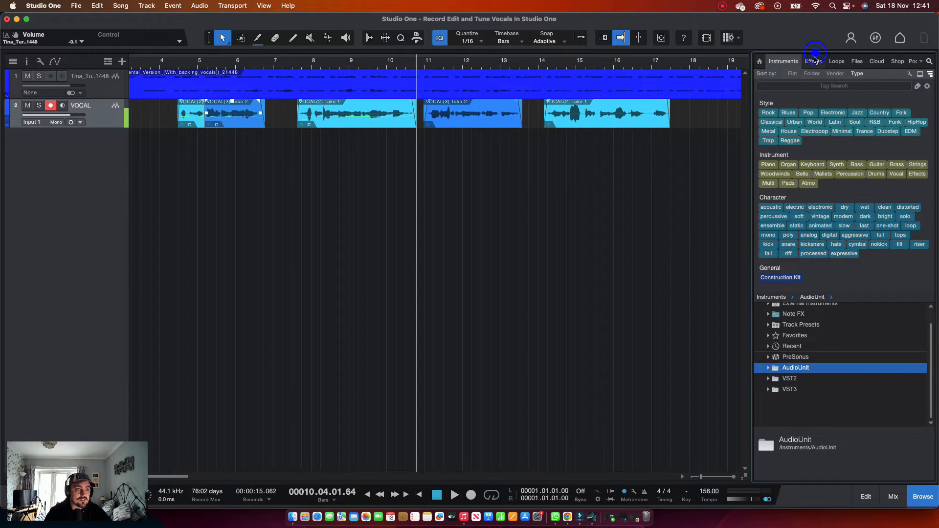
pyautogui.scroll(-3, 804, 392)
pyautogui.scroll(-5, 805, 400)
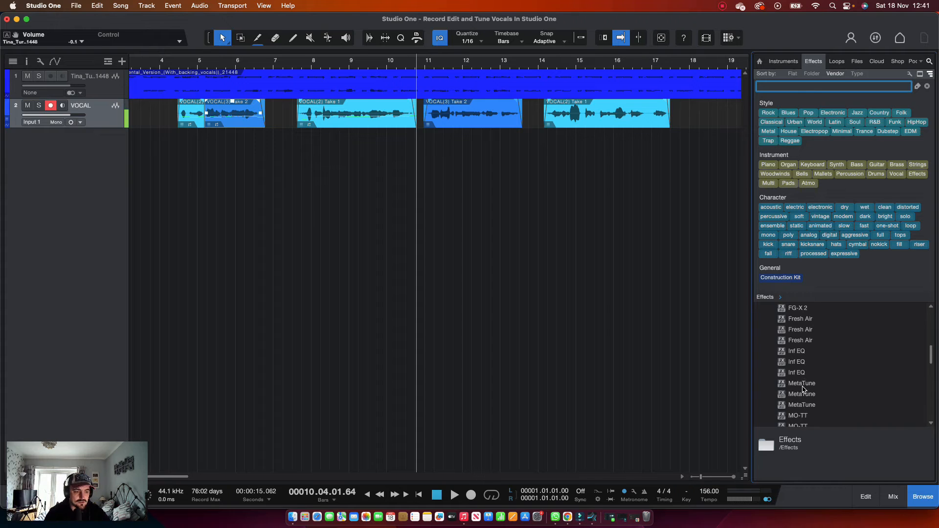
pyautogui.moveTo(803, 383); pyautogui.dragTo(96, 118)
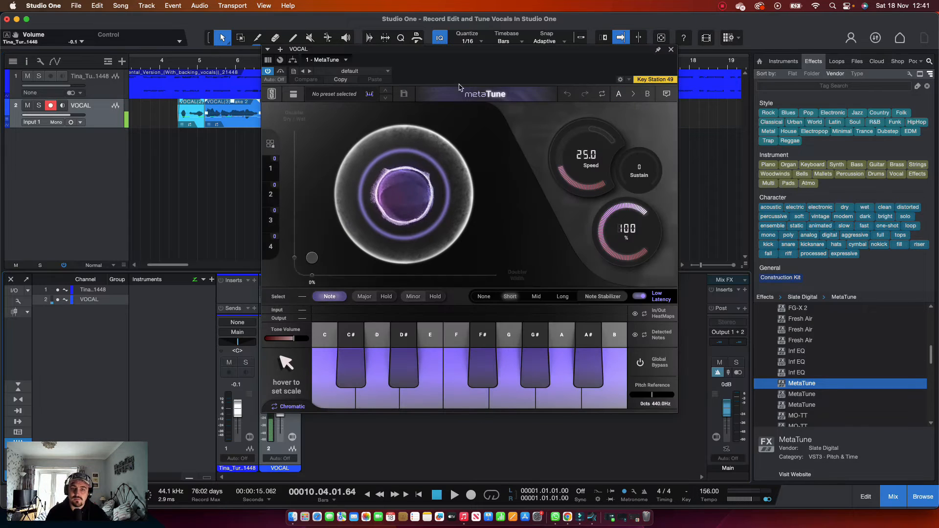
# Load the Light Tuning preset from MetaTune's 03. Natural Tuning folder.
pyautogui.moveTo(466, 54); pyautogui.dragTo(503, 49)
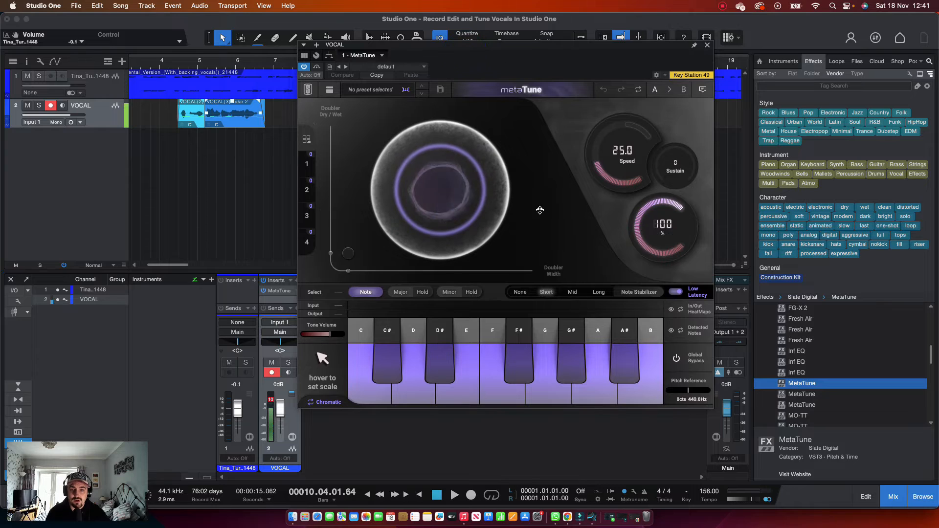
pyautogui.click(367, 93)
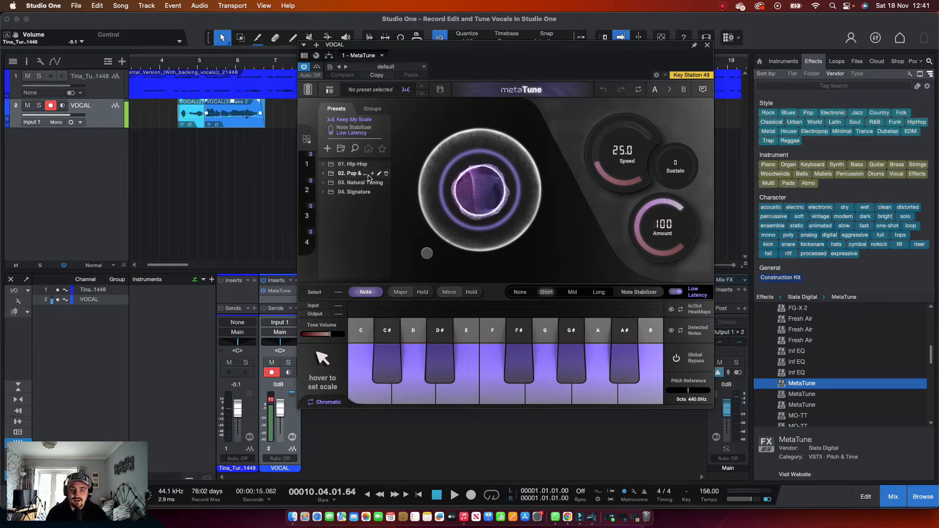
pyautogui.click(324, 182)
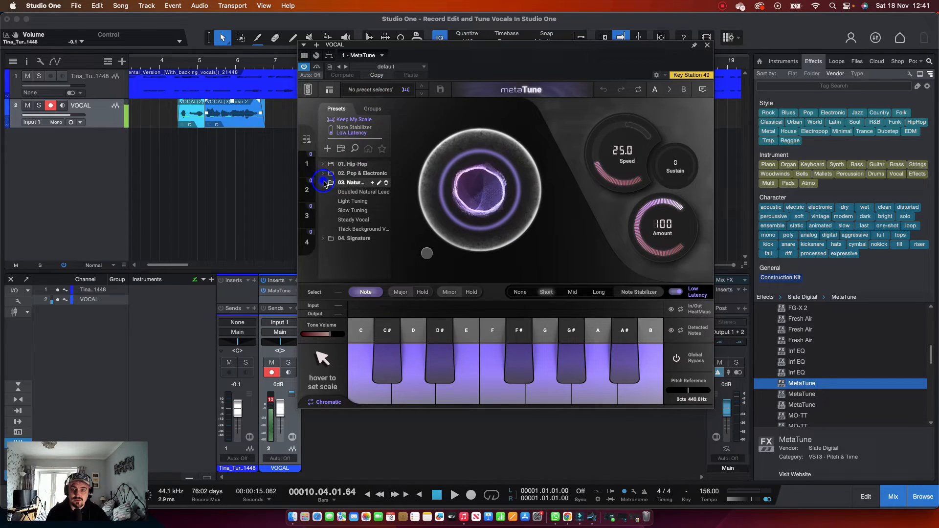
pyautogui.click(351, 202)
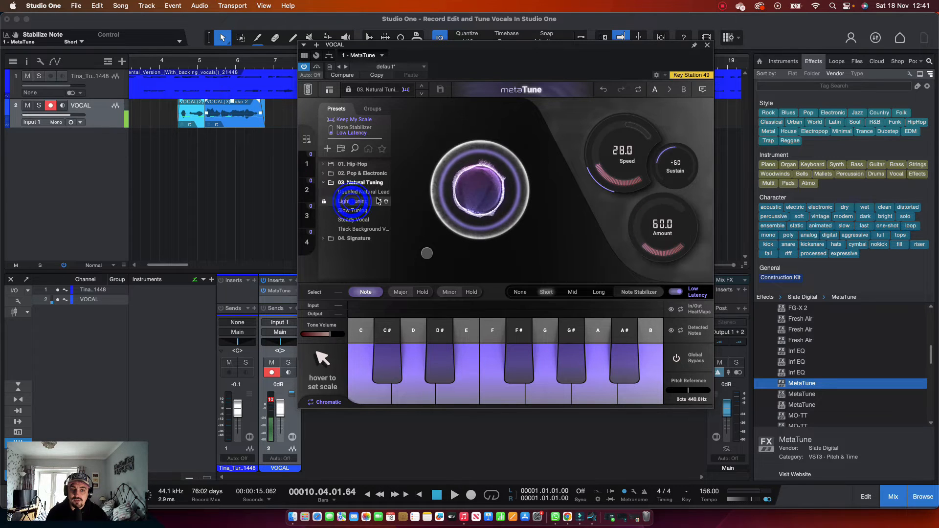
# Play the vocal from the start of the first phrase to hear the Light Tuning preset, and close MetaTune's window.
pyautogui.press('space')
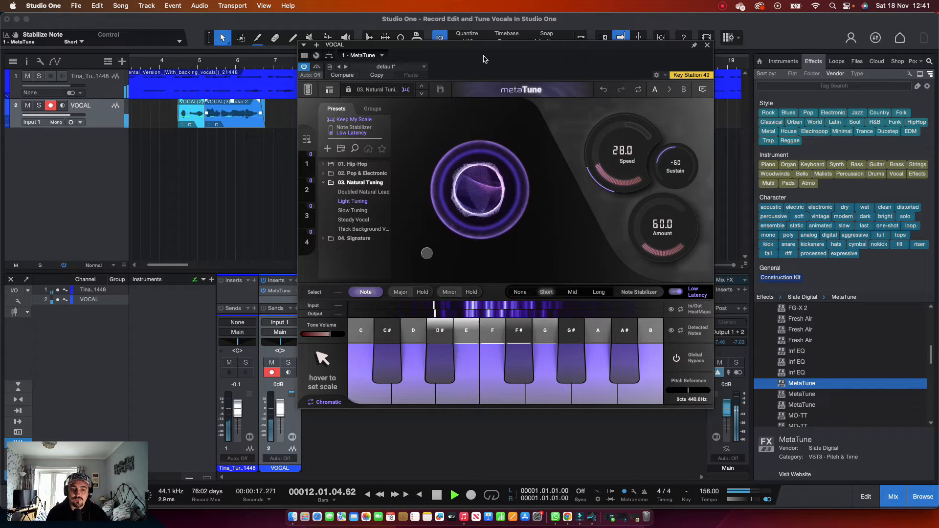
pyautogui.moveTo(523, 59); pyautogui.dragTo(600, 196)
pyautogui.click(178, 66)
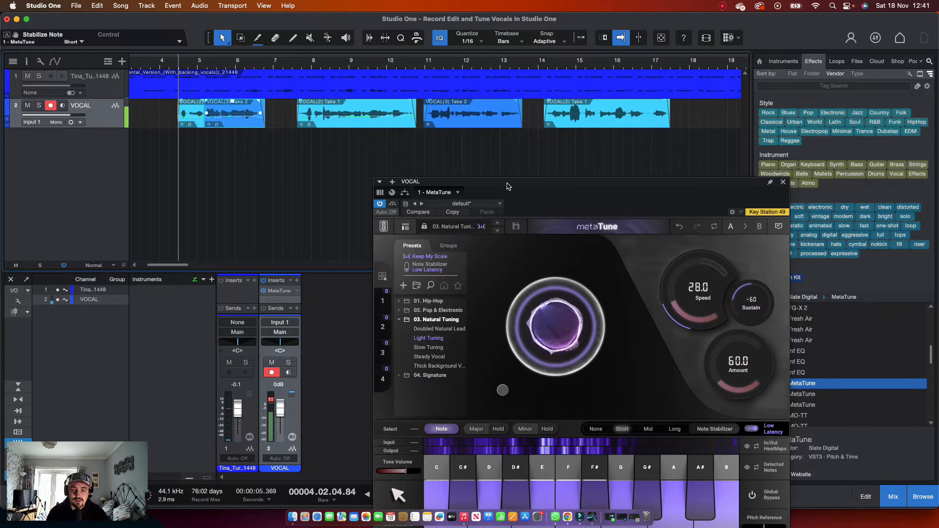
pyautogui.press('space')
pyautogui.moveTo(507, 185); pyautogui.dragTo(442, 72)
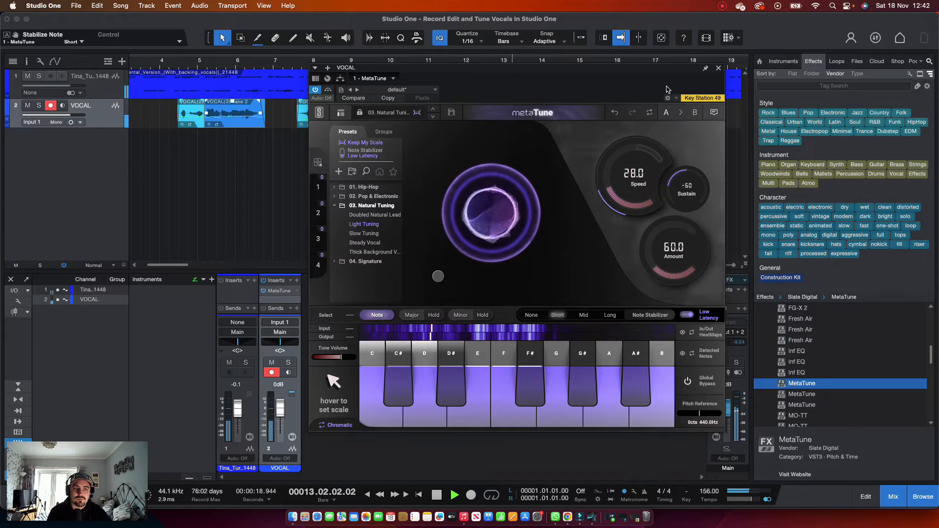
pyautogui.press('space')
pyautogui.click(718, 68)
# Open the third and fourth vocal phrases in the Melodyne editor and place the playhead at bar 11.
pyautogui.click(452, 120)
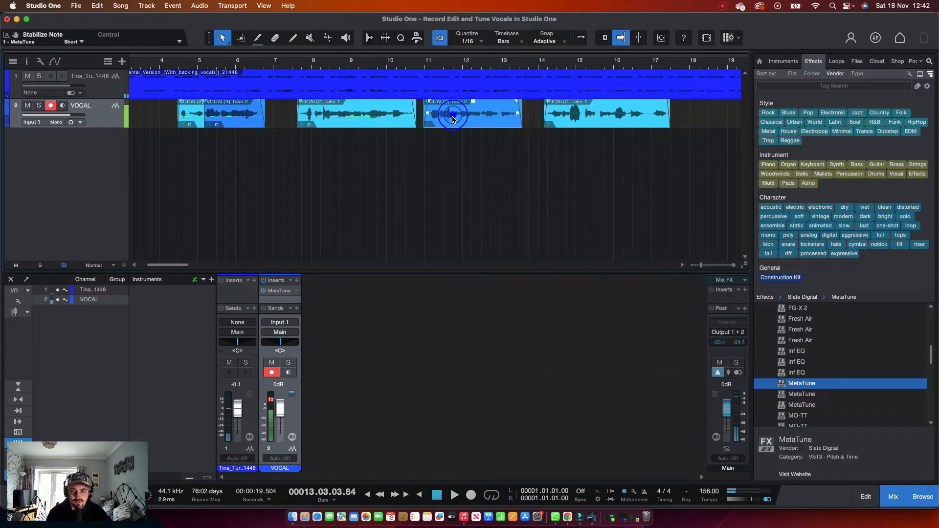
pyautogui.click(615, 117)
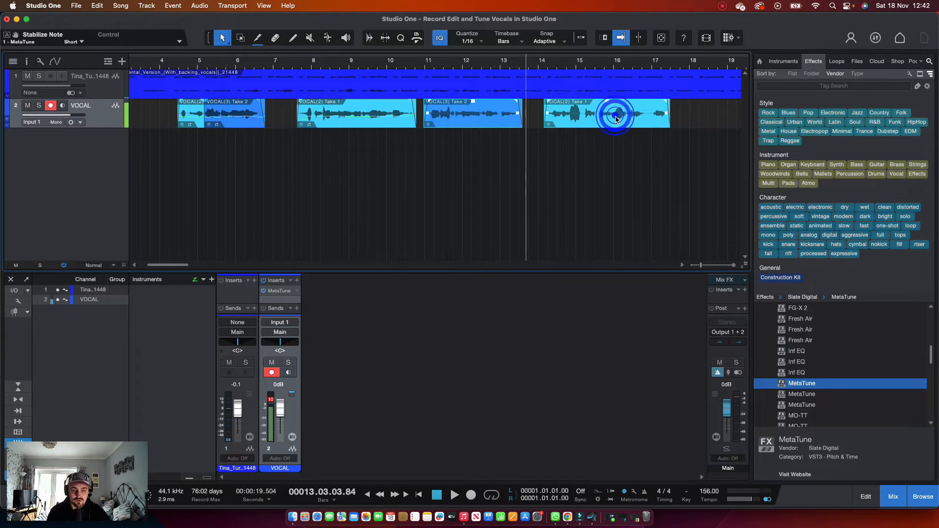
pyautogui.press('F2')
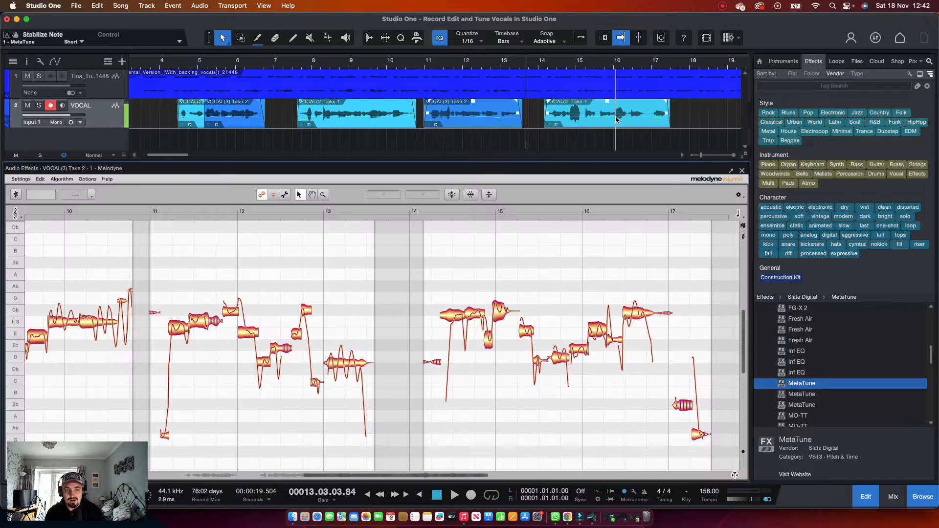
pyautogui.click(425, 60)
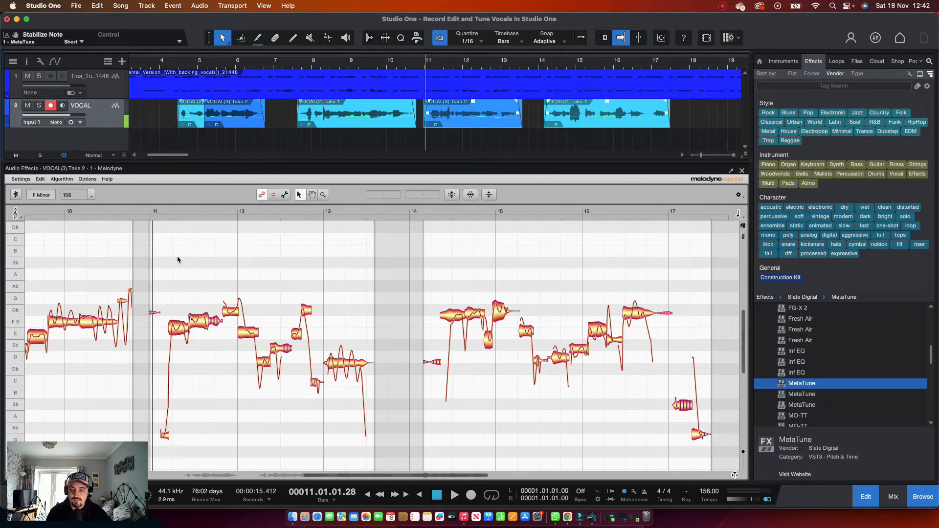
# Correct the pitch of all notes in the last two phrases with Pitch Center at 50 %, and return to the mixer.
pyautogui.moveTo(151, 256); pyautogui.dragTo(658, 447)
pyautogui.hscroll(-10, 597, 479)
pyautogui.scroll(10, 500, 385)
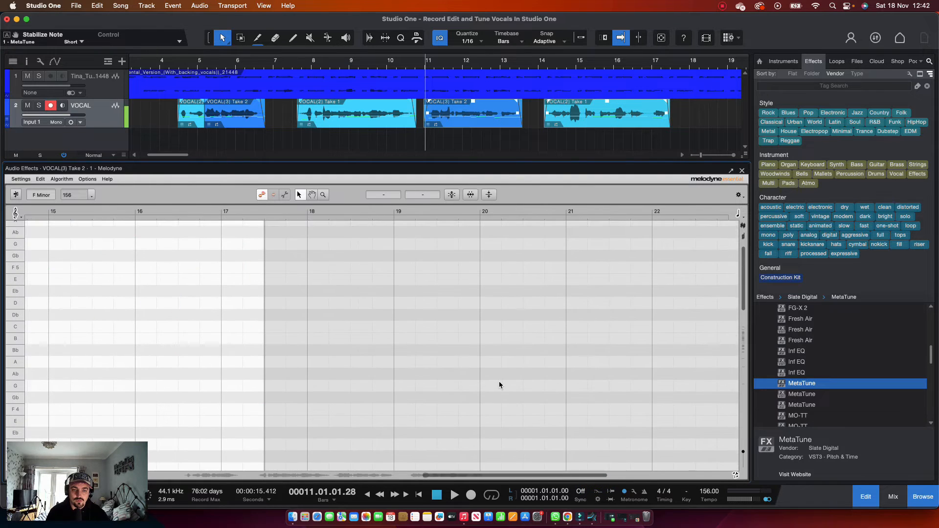
pyautogui.scroll(-6, 500, 385)
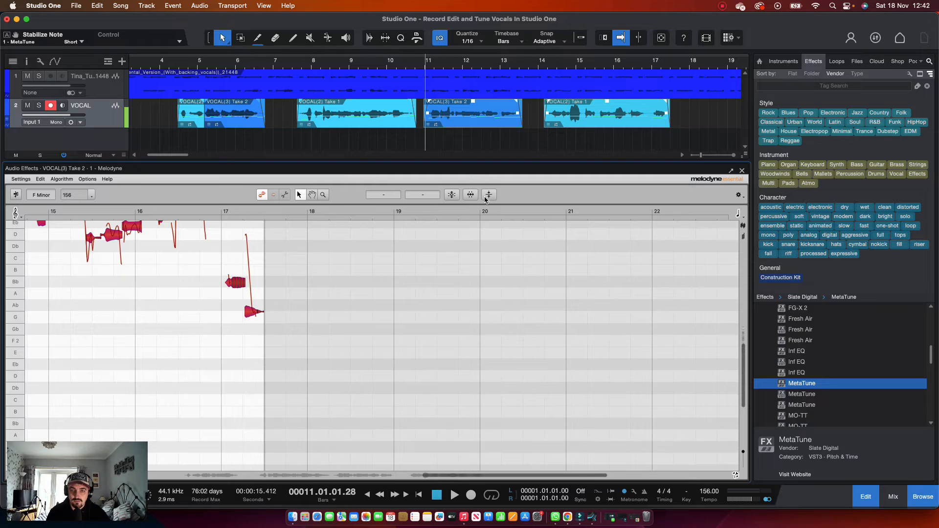
pyautogui.click(452, 195)
pyautogui.moveTo(348, 184); pyautogui.dragTo(394, 185)
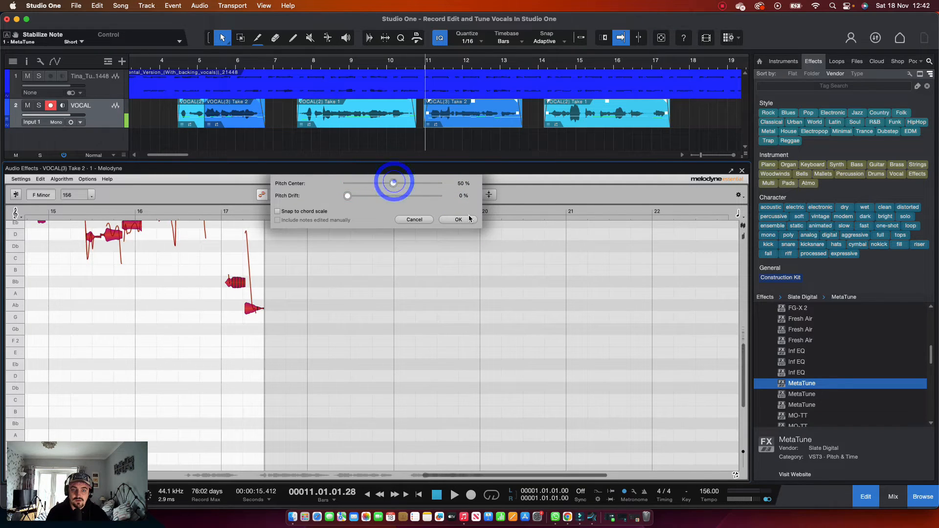
pyautogui.click(464, 219)
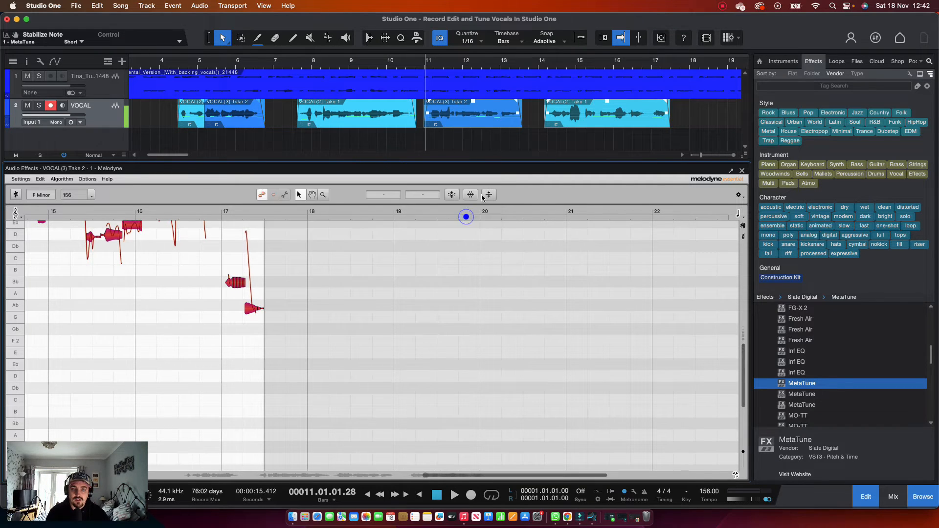
pyautogui.click(742, 170)
pyautogui.press('F3')
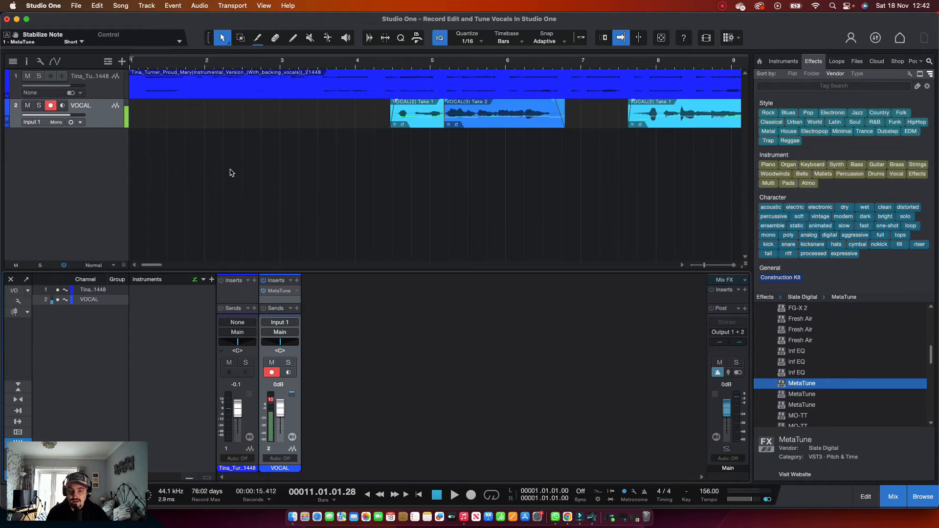
# Open MetaTune on the VOCAL channel and play the third vocal phrase from bar 11.
pyautogui.click(279, 295)
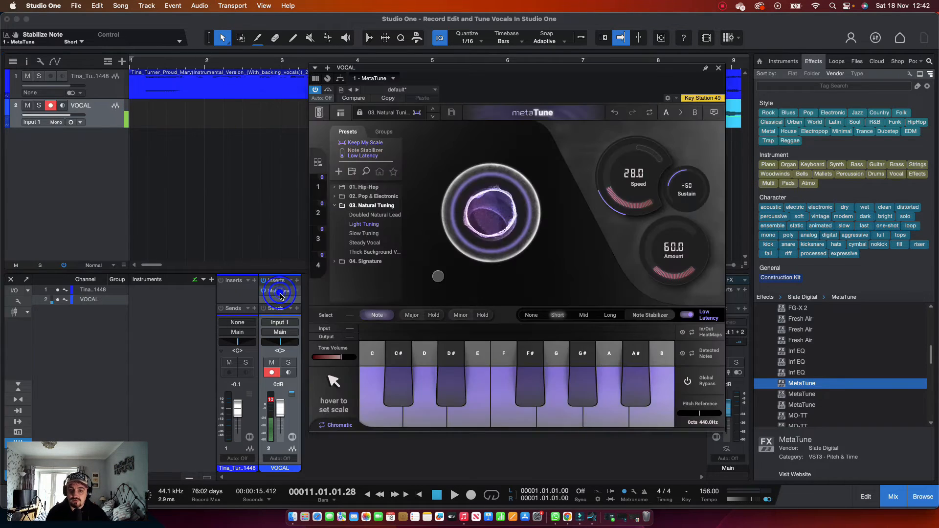
pyautogui.press('space')
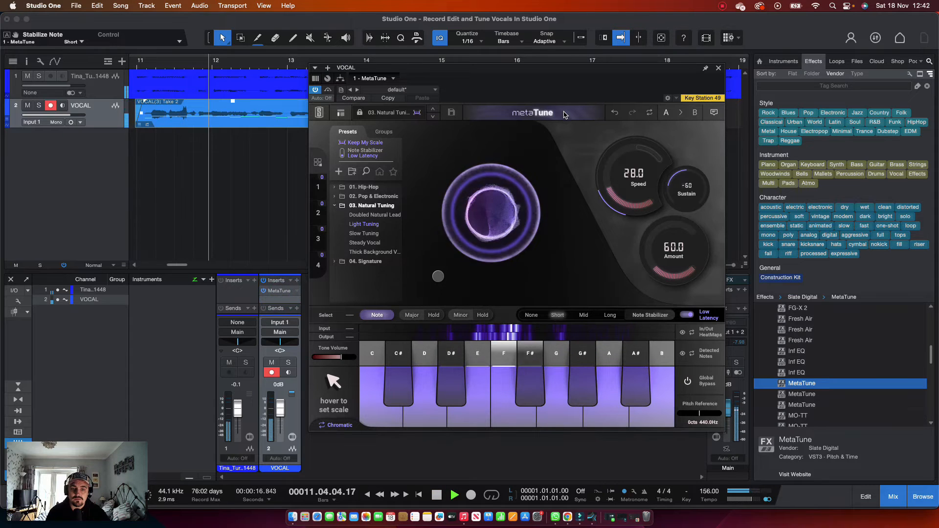
pyautogui.press('space')
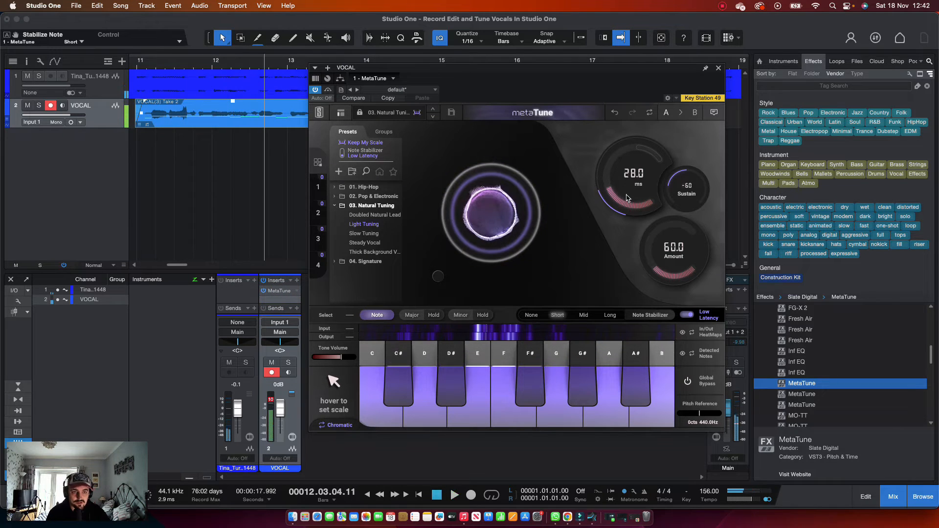
# Try MetaTune's Speed at -3.0 and play the rest of the third phrase to hear the effect.
pyautogui.moveTo(620, 197); pyautogui.dragTo(614, 189)
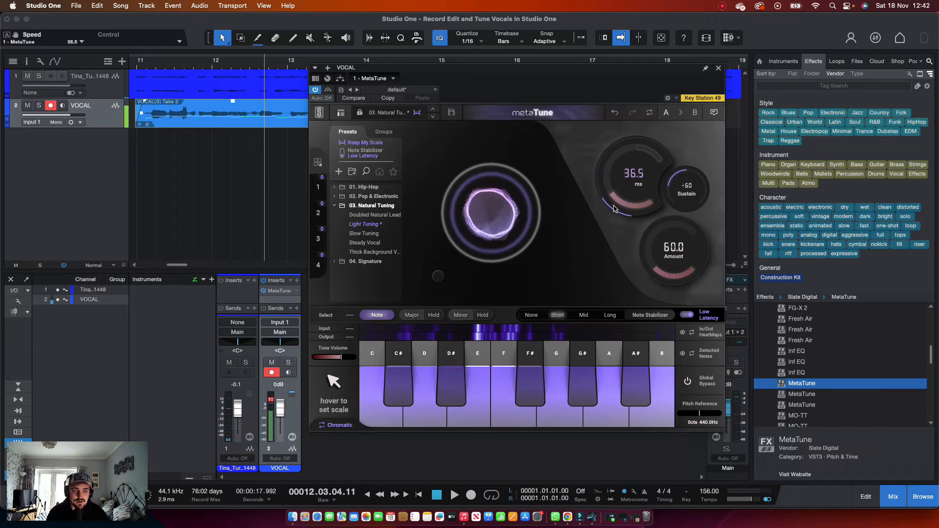
pyautogui.moveTo(614, 210); pyautogui.dragTo(665, 20)
pyautogui.press('space')
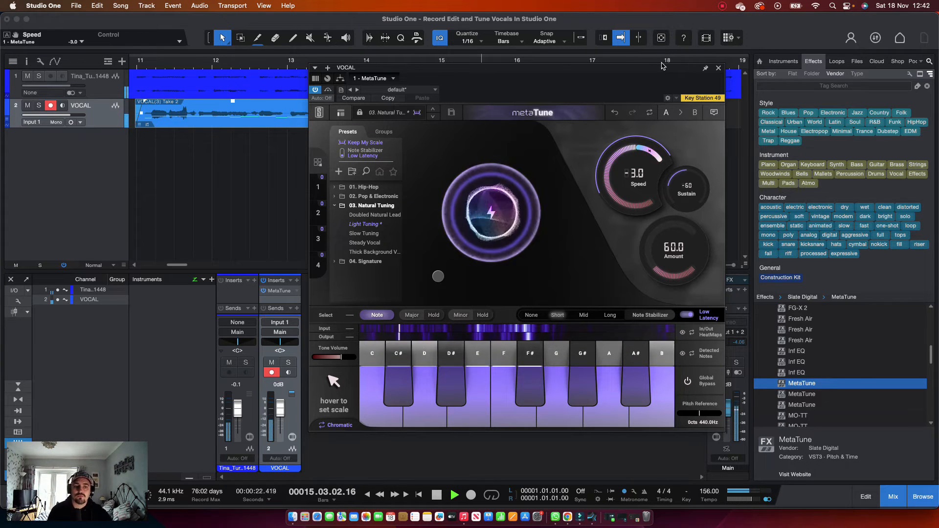
pyautogui.press('space')
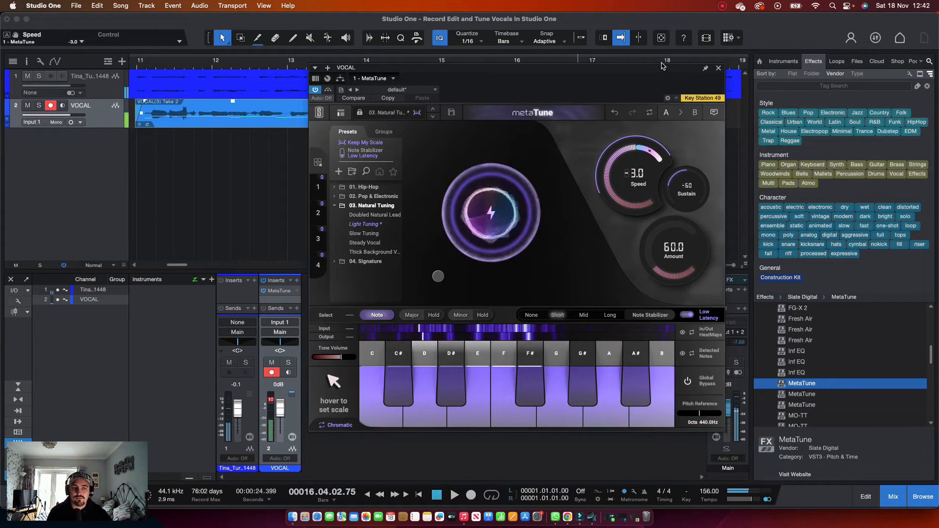
# Set MetaTune's Speed to 61.3, Amount to 54.2 and Sustain to -34 while playing the vocal from bar 11.
pyautogui.moveTo(622, 152); pyautogui.dragTo(563, 305)
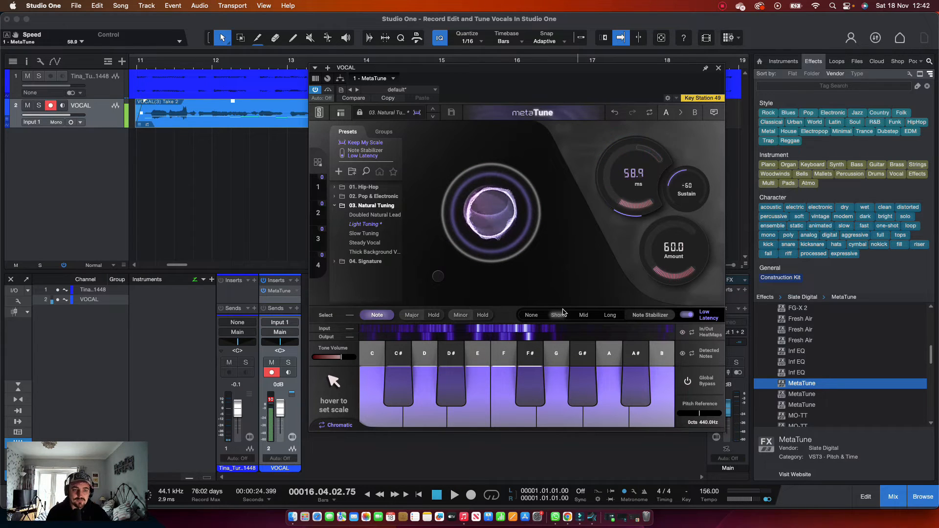
pyautogui.click(153, 68)
pyautogui.press('space')
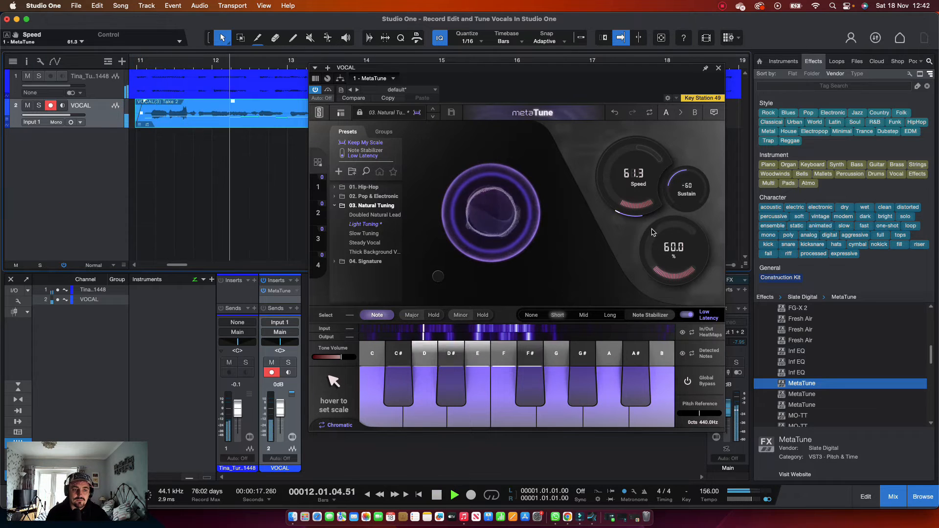
pyautogui.moveTo(652, 233); pyautogui.dragTo(664, 291)
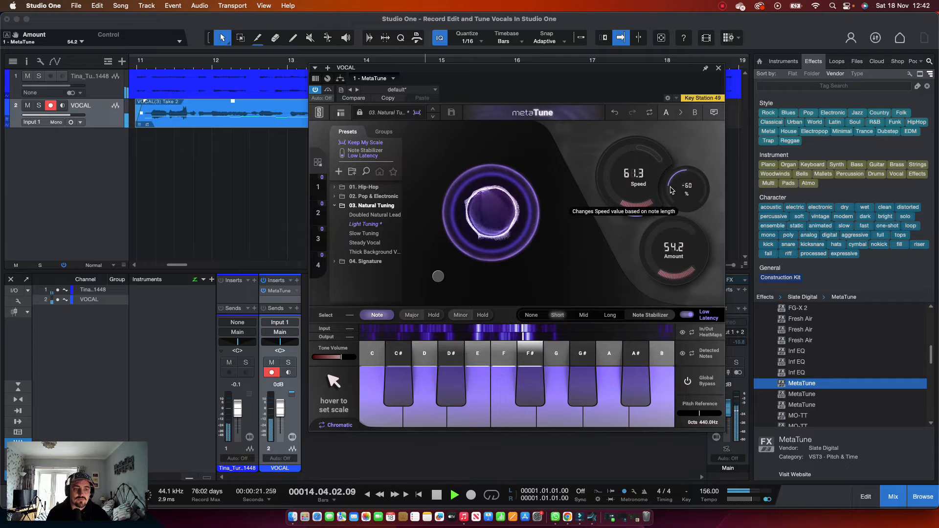
pyautogui.moveTo(671, 190); pyautogui.dragTo(674, 167)
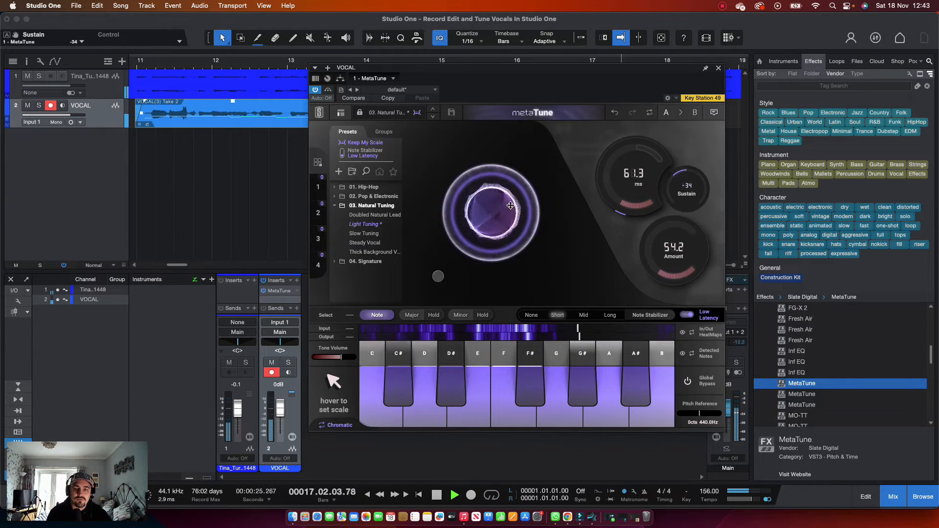
pyautogui.press('space')
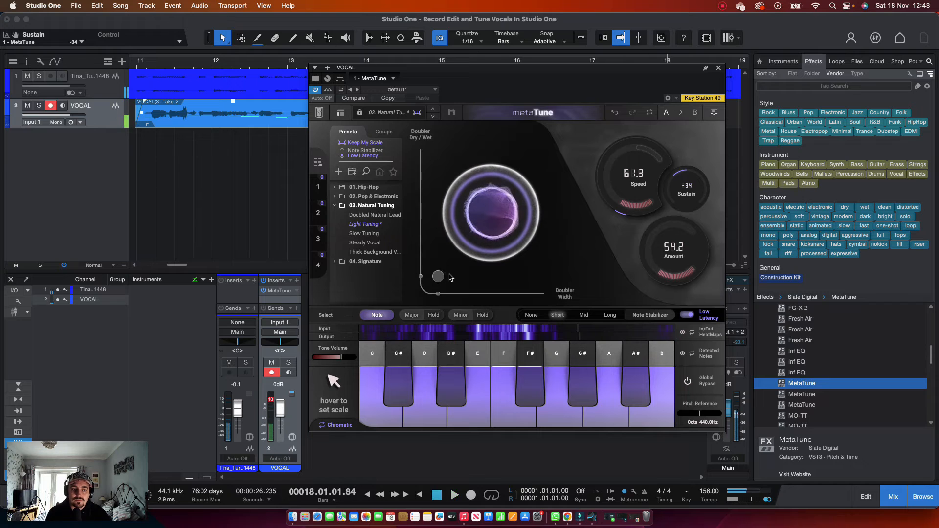
# Try a wetter, wider Doubler setting in MetaTune and play the vocal from bar 11.
pyautogui.click(144, 67)
pyautogui.moveTo(450, 272)
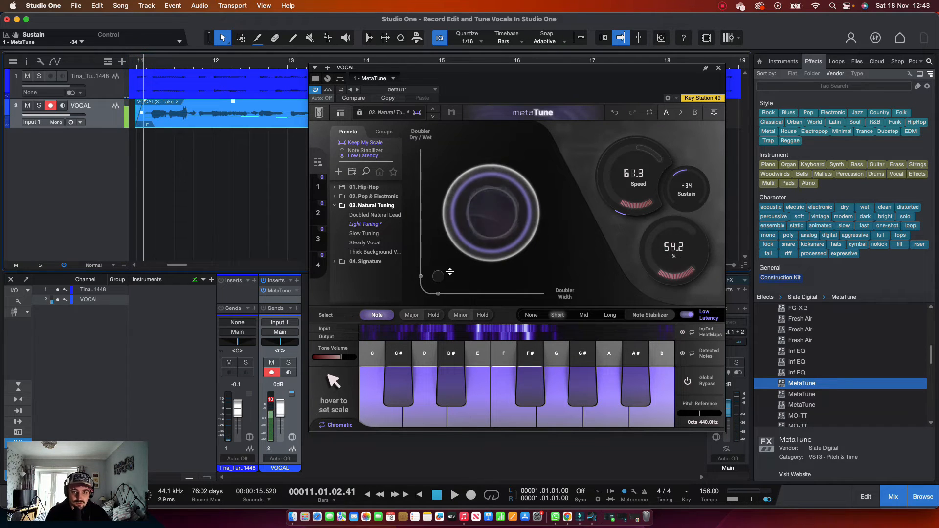
pyautogui.moveTo(439, 277); pyautogui.dragTo(489, 259)
pyautogui.press('space')
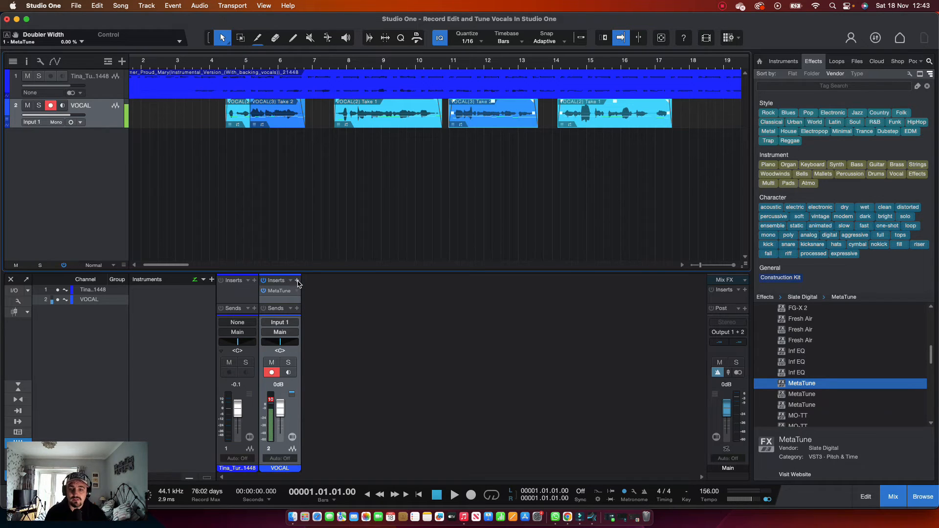
# Place the playhead at the start of the first vocal phrase and insert the Relay plug-in on the instrumental track, closing its window.
pyautogui.click(297, 281)
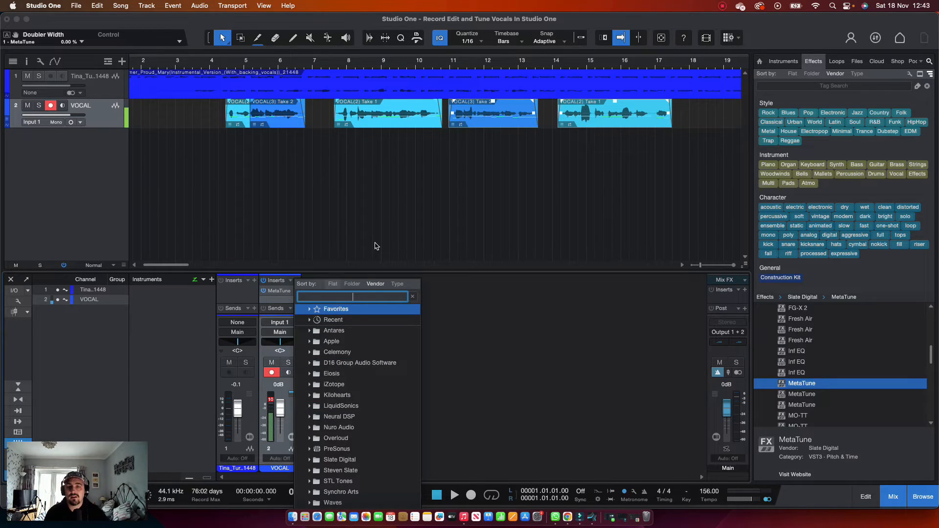
pyautogui.click(231, 66)
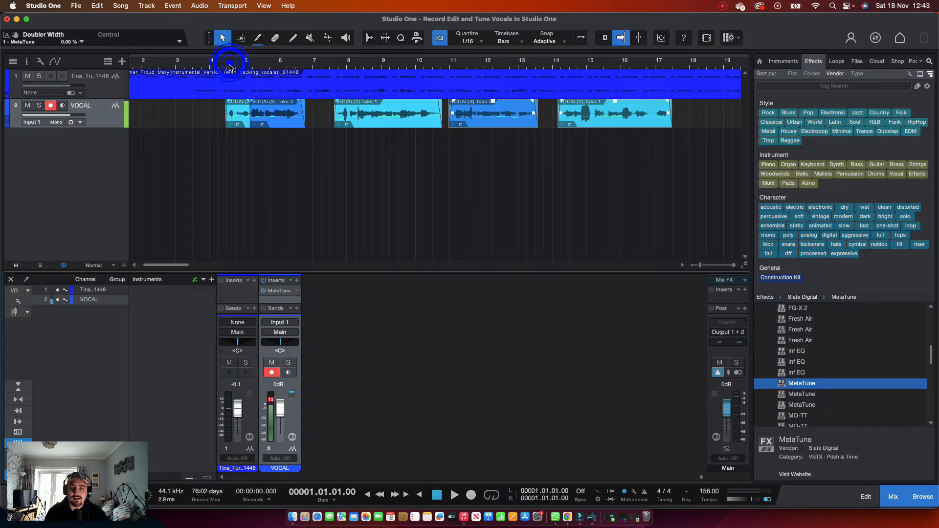
pyautogui.click(230, 66)
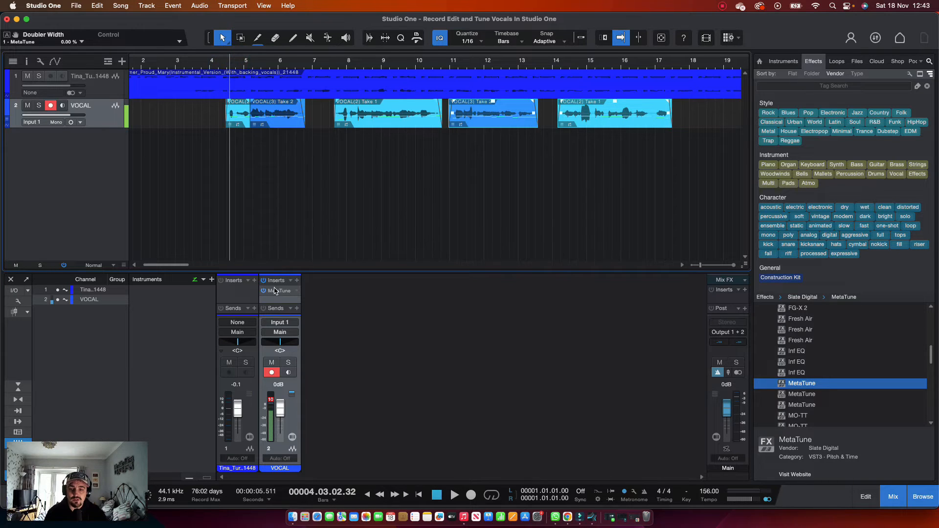
pyautogui.click(232, 294)
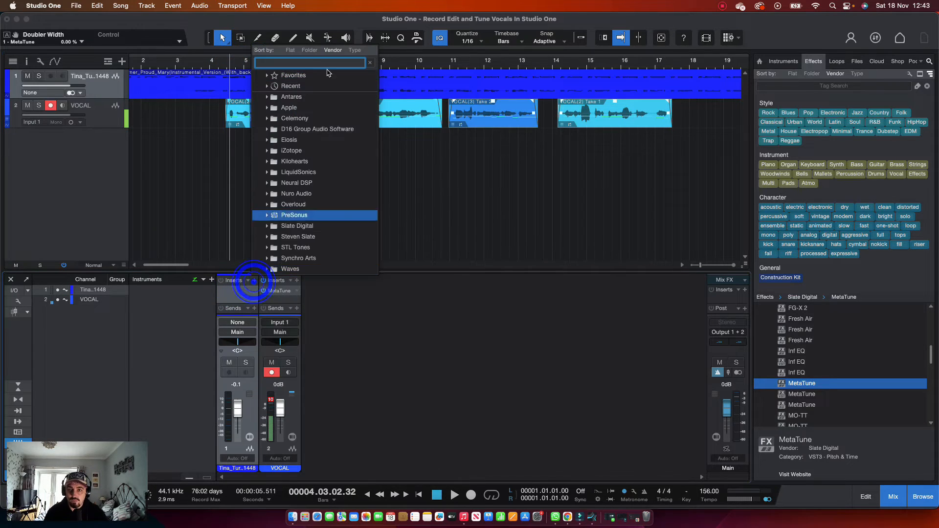
pyautogui.write('re;a')
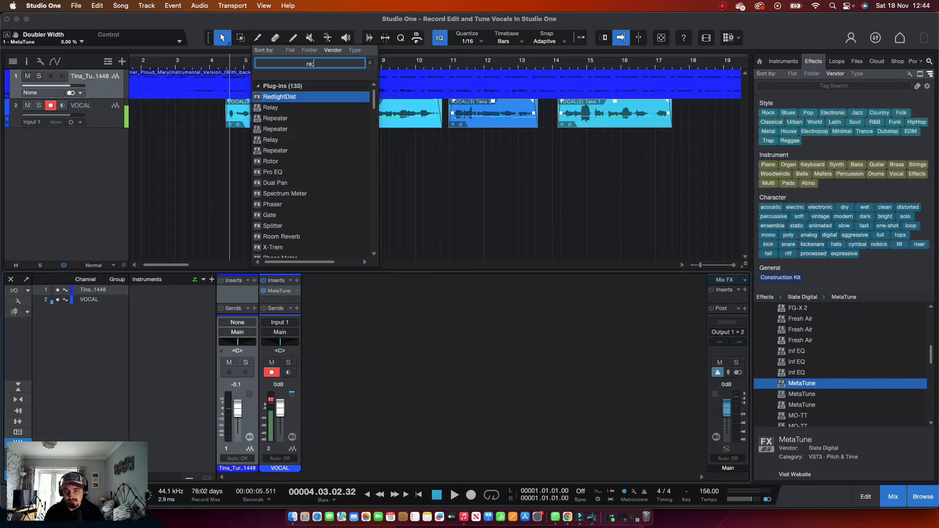
pyautogui.press('BackSpace')
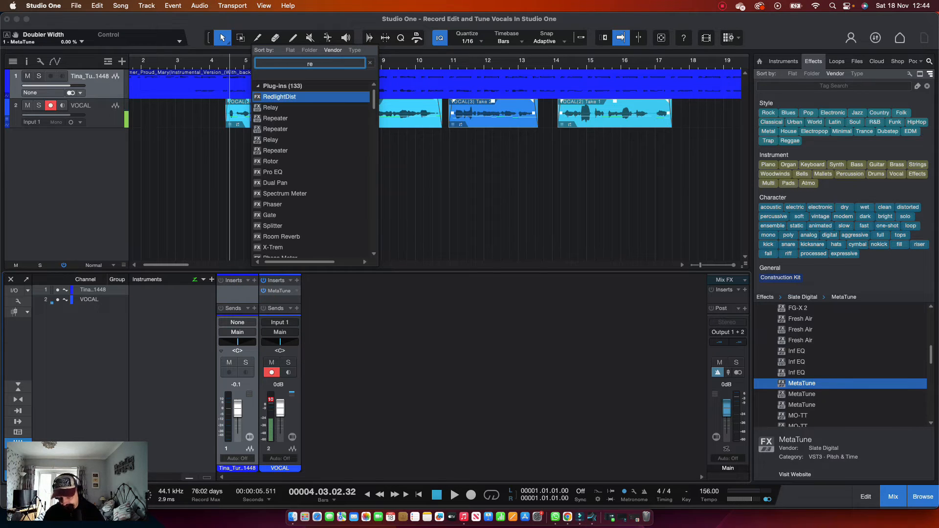
pyautogui.write('lay')
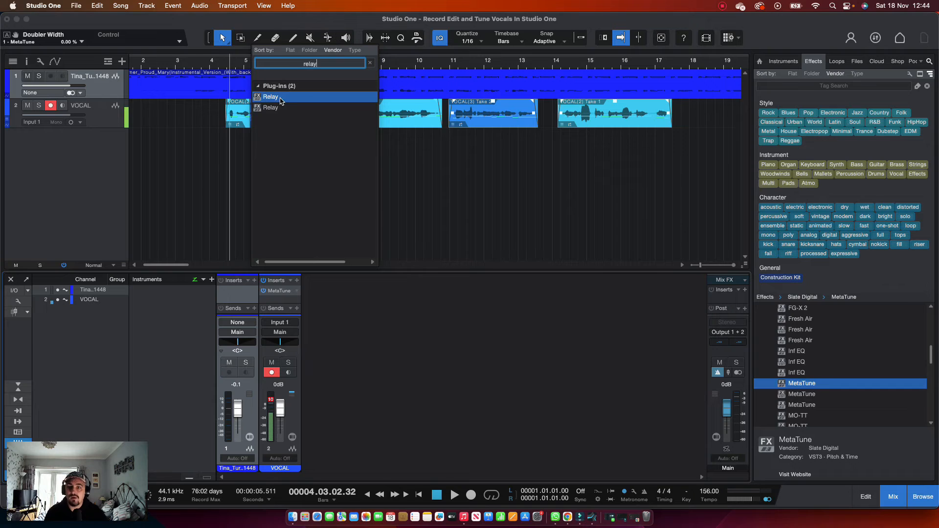
pyautogui.moveTo(281, 101); pyautogui.dragTo(97, 81)
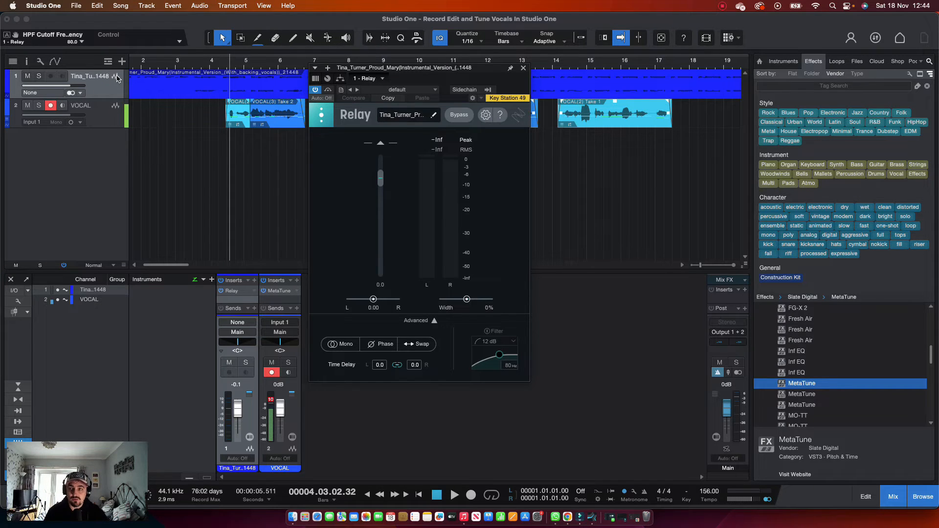
pyautogui.click(523, 68)
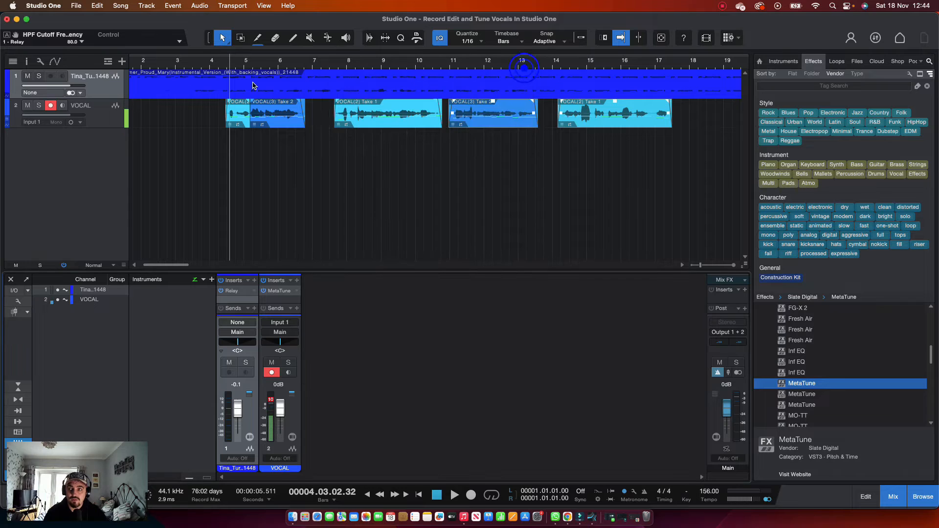
# Insert iZotope's Nectar 3 on the VOCAL channel after MetaTune.
pyautogui.click(296, 281)
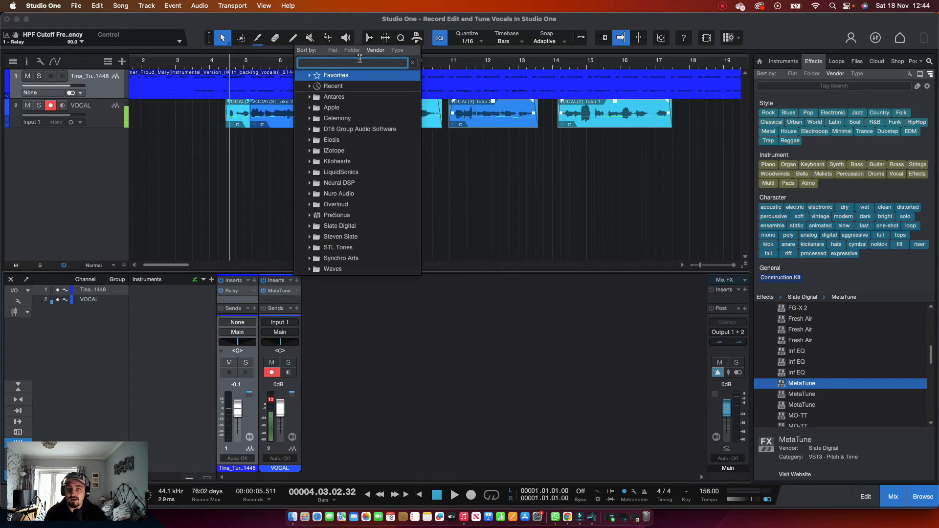
pyautogui.click(306, 152)
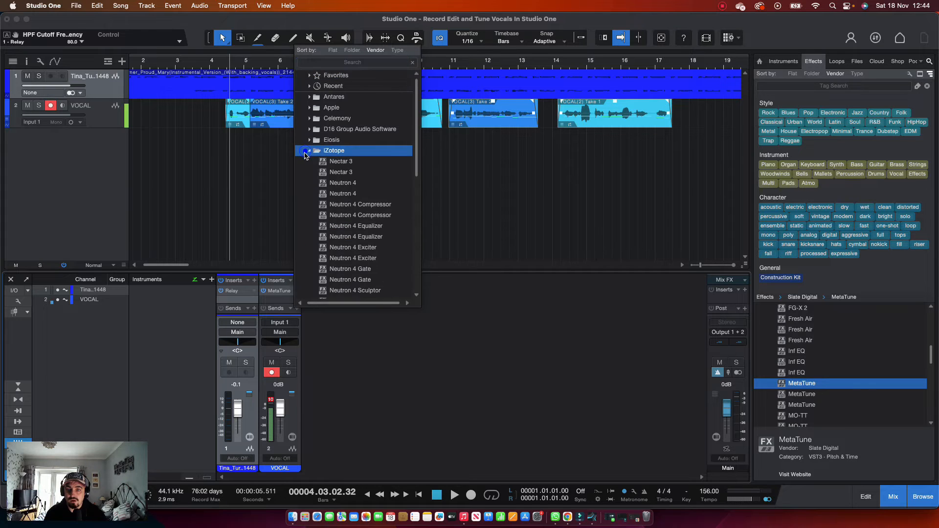
pyautogui.click(328, 163)
pyautogui.doubleClick(325, 165)
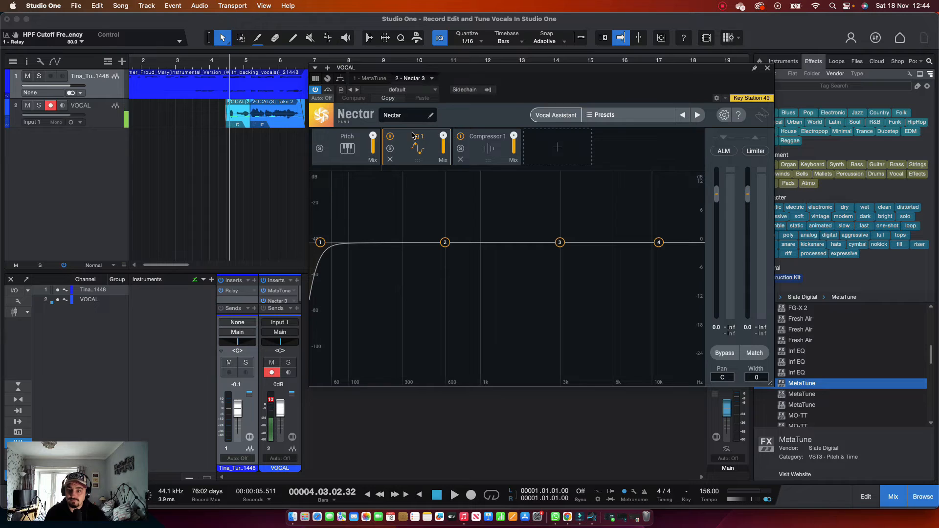
# Run Nectar's Vocal Assistant in Unmask mode with Modern vibe, Moderate intensity and the Tina Turner instrumental as source, playing the song for analysis.
pyautogui.click(555, 116)
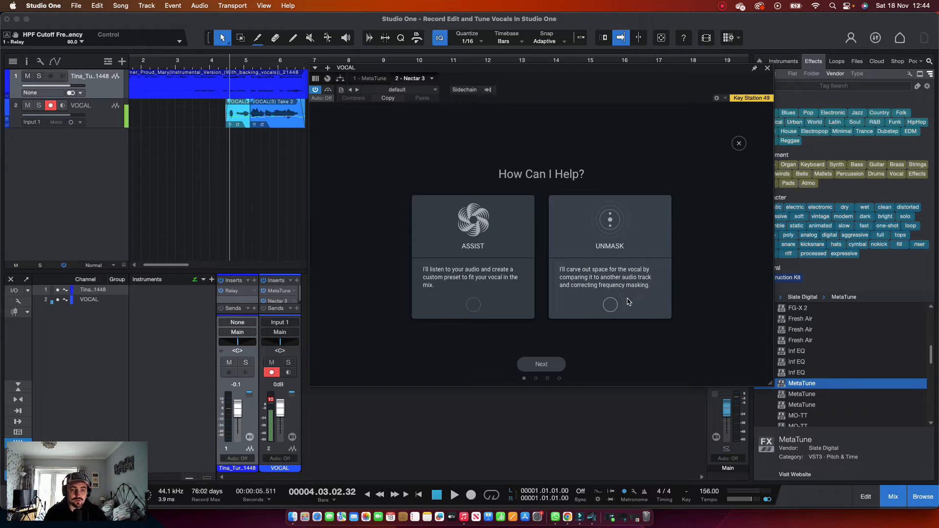
pyautogui.click(615, 307)
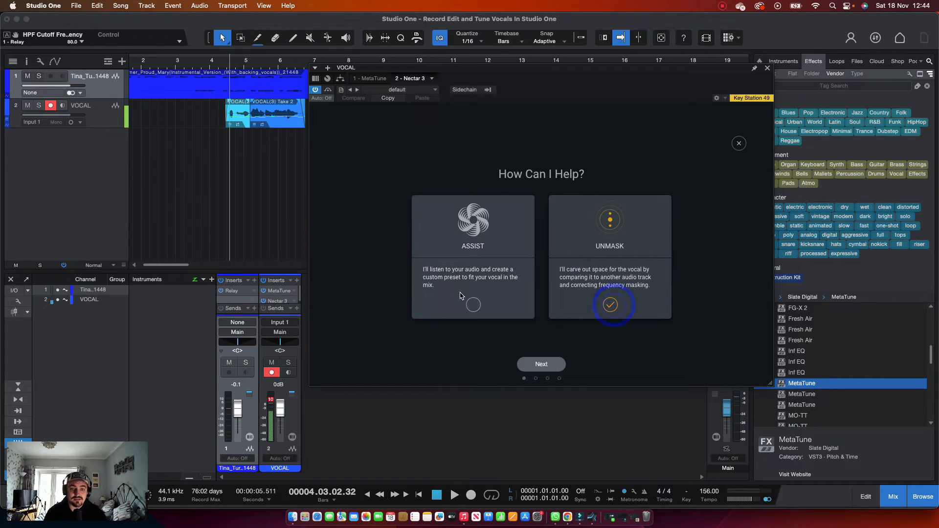
pyautogui.click(539, 364)
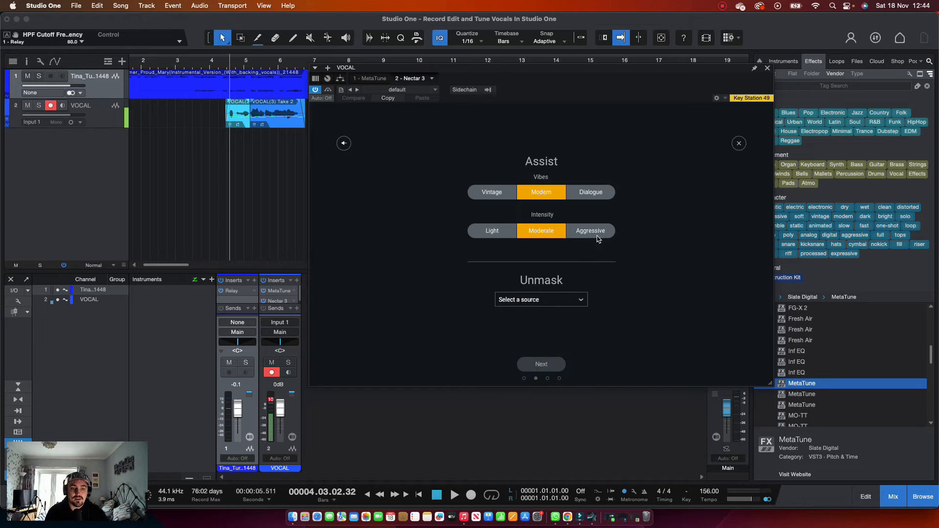
pyautogui.click(568, 300)
pyautogui.click(553, 314)
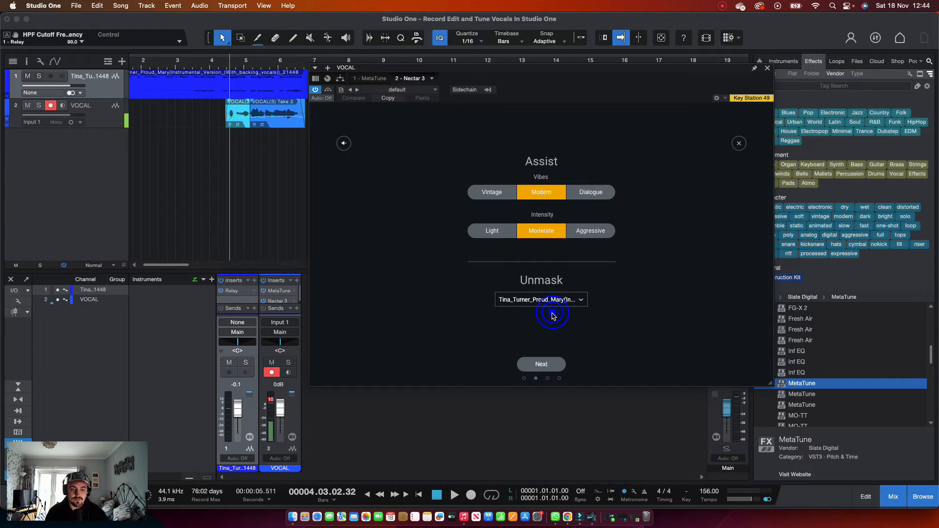
pyautogui.click(541, 363)
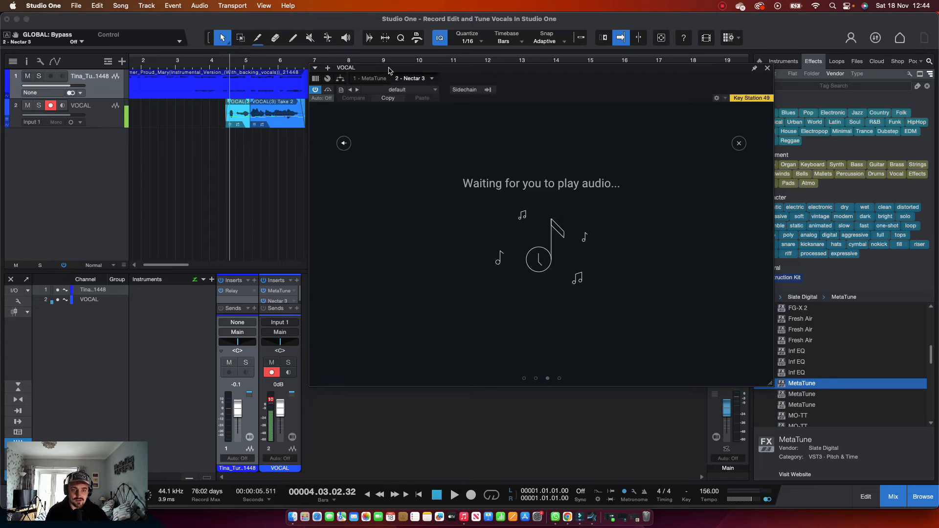
pyautogui.press('space')
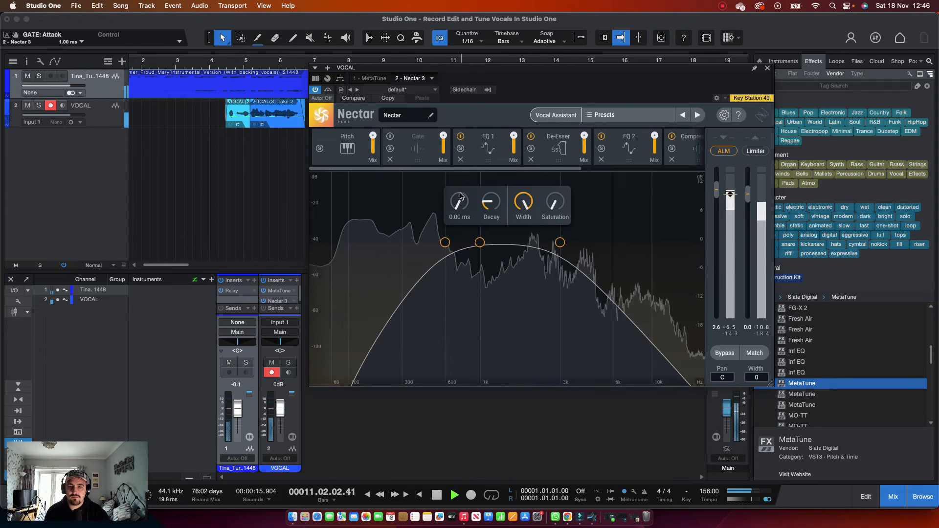
pyautogui.press('space')
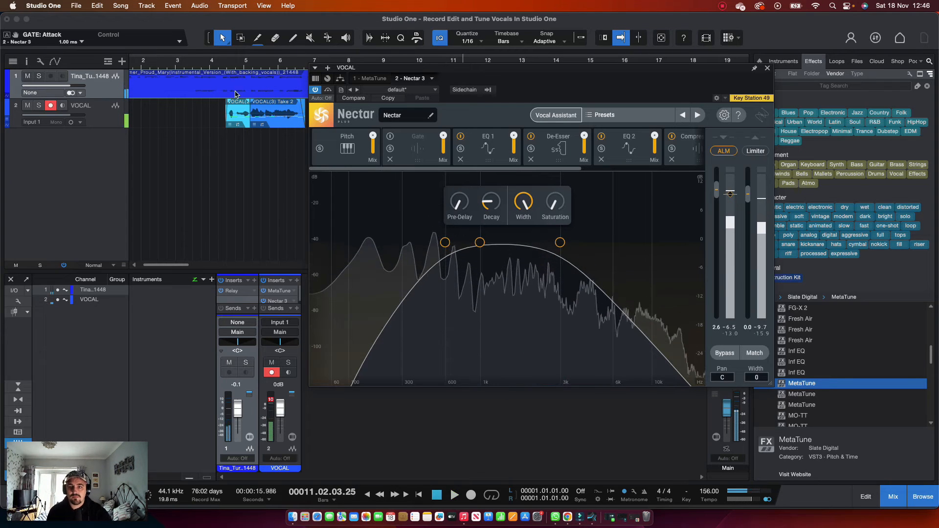
# Place the playhead at the first vocal phrase and review Nectar's Gate, Pitch and EQ 1 modules, playing the vocal briefly.
pyautogui.click(227, 63)
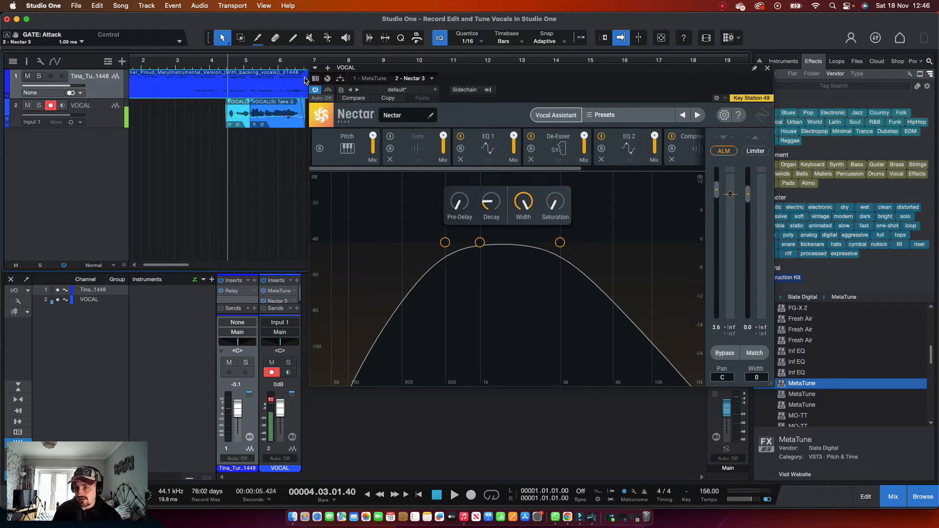
pyautogui.click(226, 65)
pyautogui.click(415, 146)
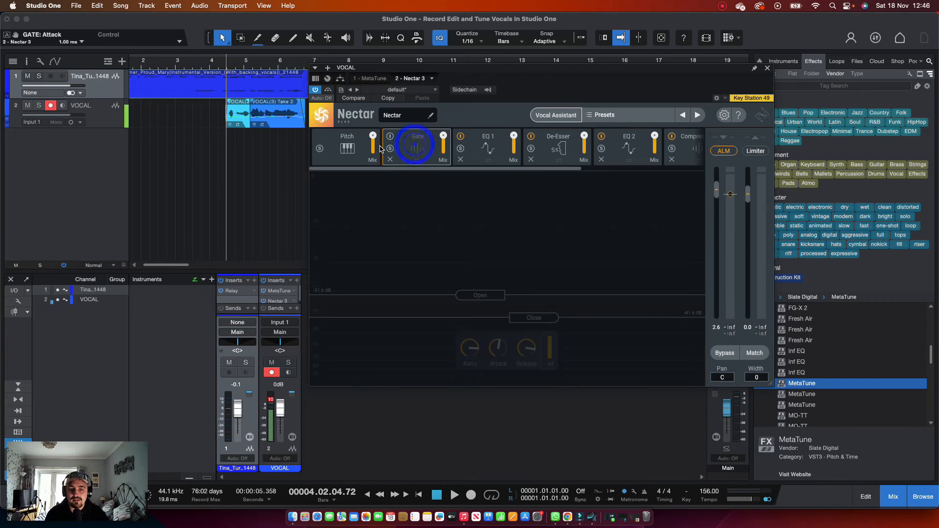
pyautogui.click(389, 137)
pyautogui.click(389, 136)
pyautogui.click(348, 149)
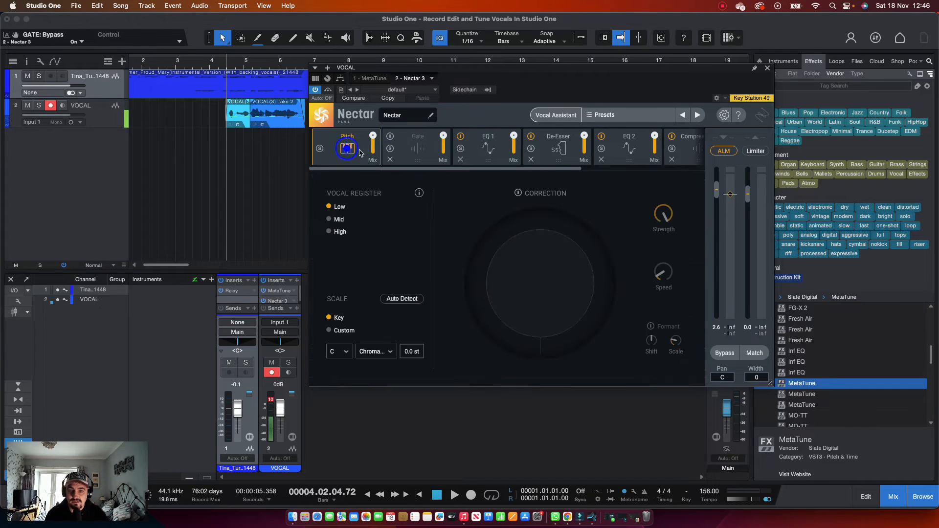
pyautogui.click(408, 149)
pyautogui.click(334, 153)
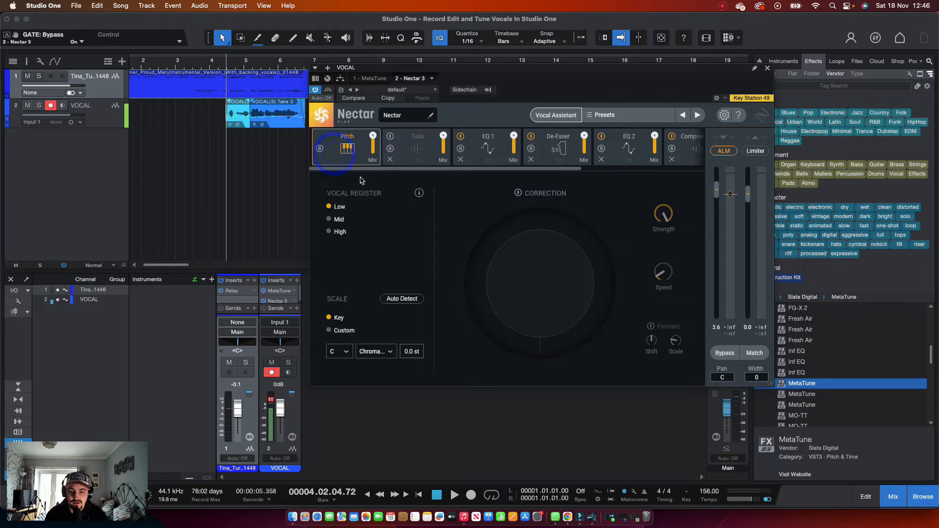
pyautogui.click(408, 149)
pyautogui.click(485, 149)
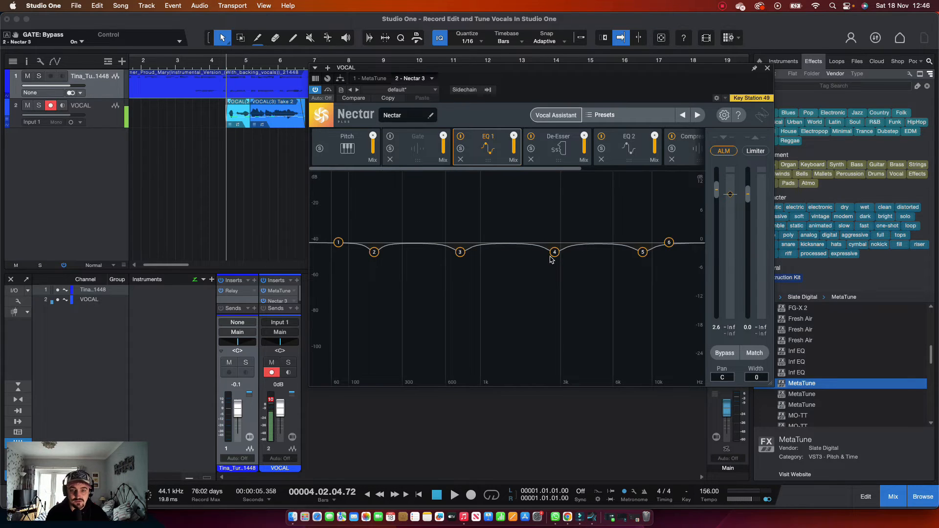
pyautogui.press('space')
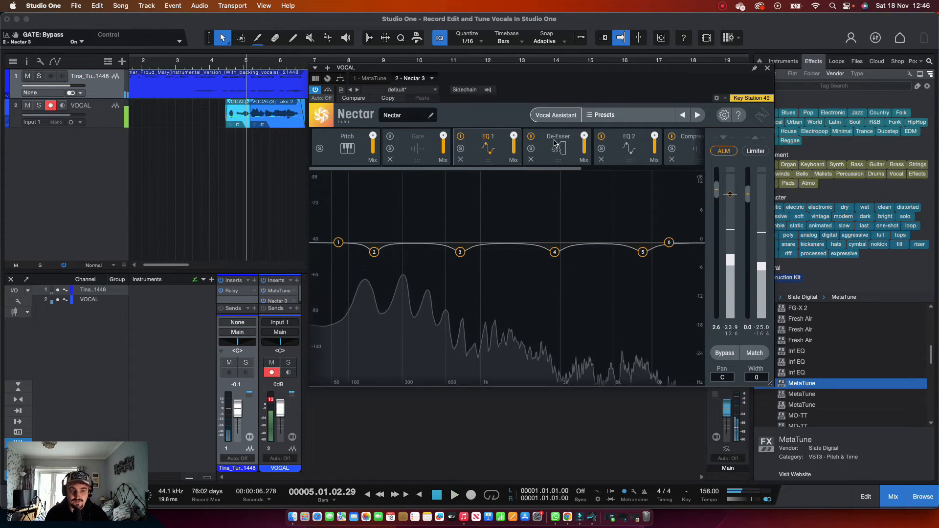
# Review Nectar's De-Esser threshold, EQ 2 curve, Compressor 1 and the Reverb module with its wet mix.
pyautogui.click(556, 143)
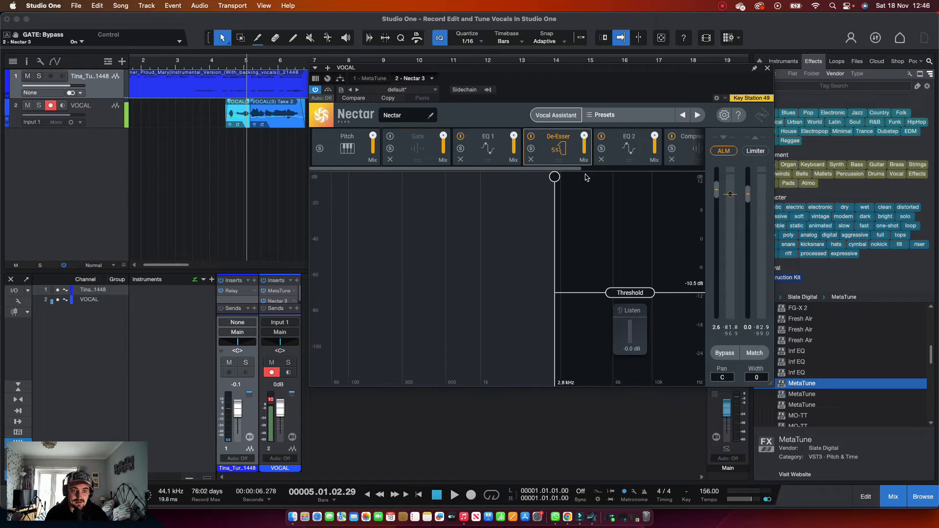
pyautogui.click(622, 293)
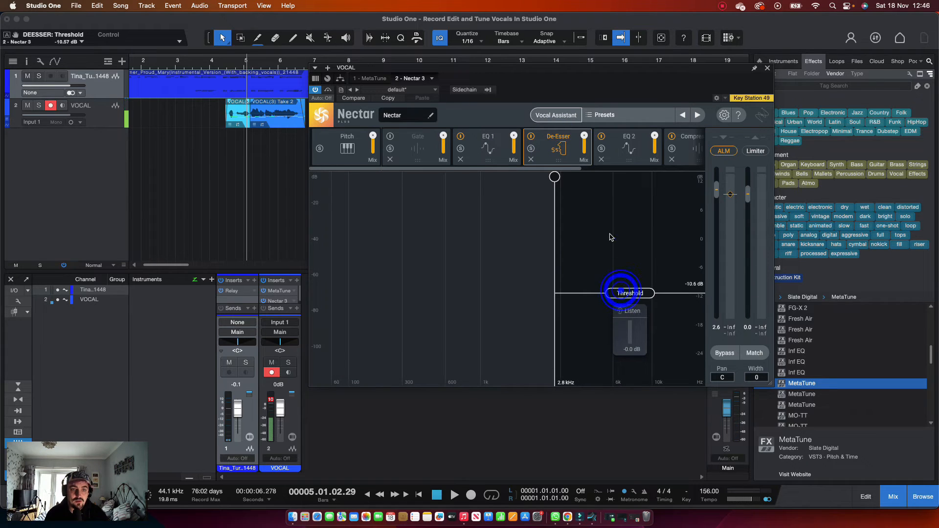
pyautogui.click(622, 146)
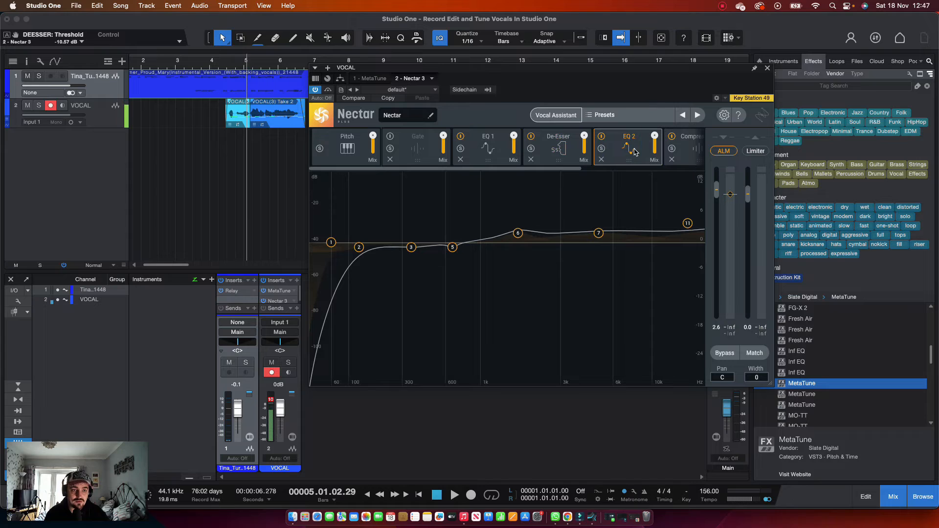
pyautogui.moveTo(571, 172); pyautogui.dragTo(666, 173)
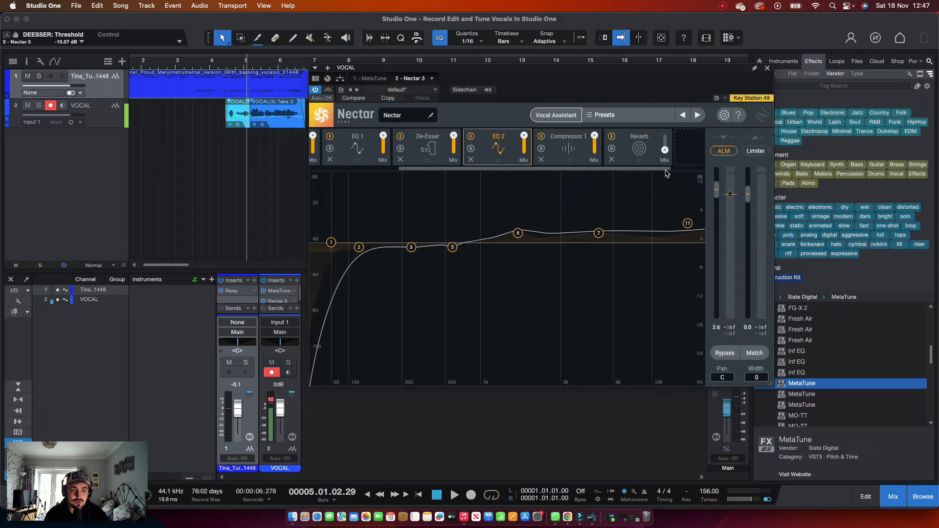
pyautogui.click(576, 146)
pyautogui.click(636, 146)
pyautogui.click(664, 150)
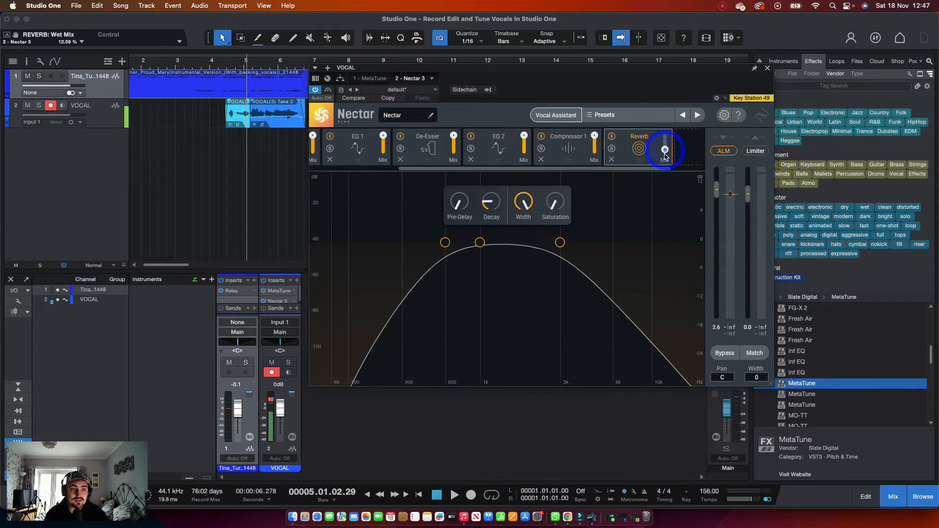
pyautogui.click(665, 151)
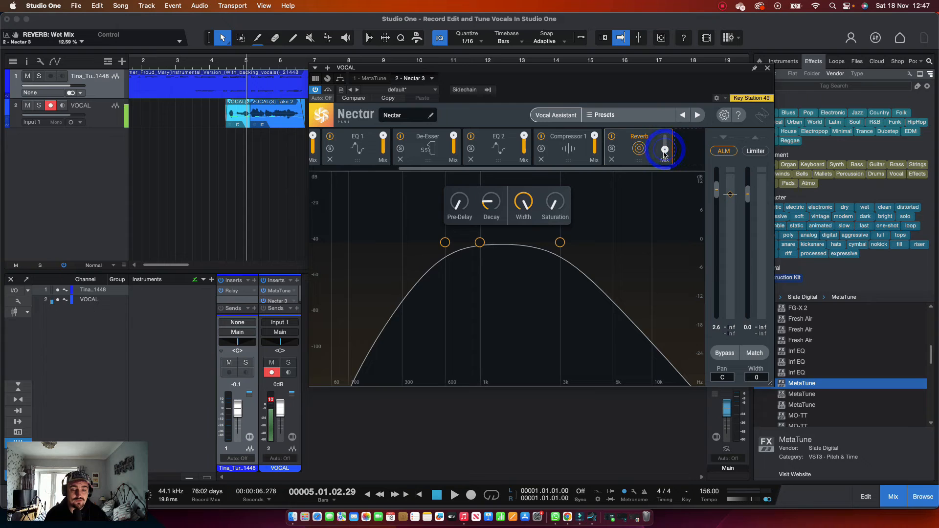
# Play from the first vocal phrase, raise the VOCAL track volume to +0.7 dB, and compare the sound with Nectar bypassed and active.
pyautogui.click(224, 66)
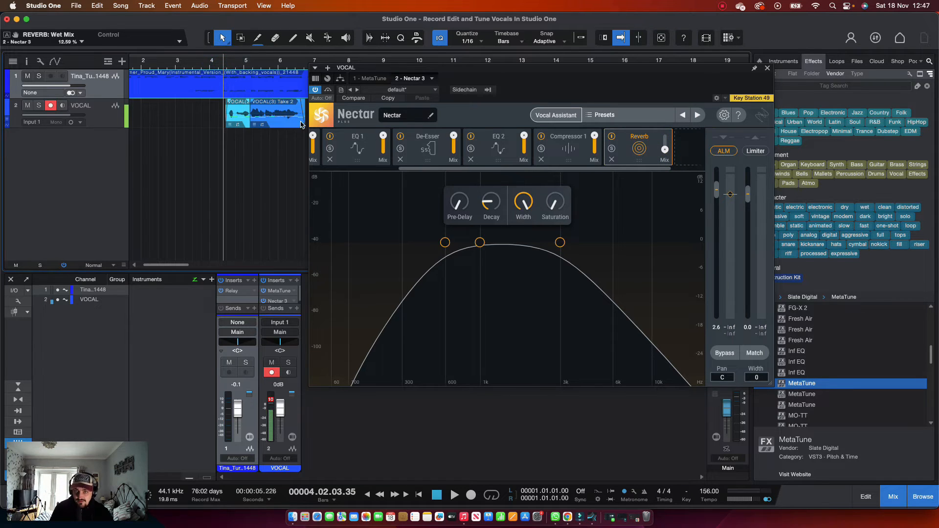
pyautogui.press('space')
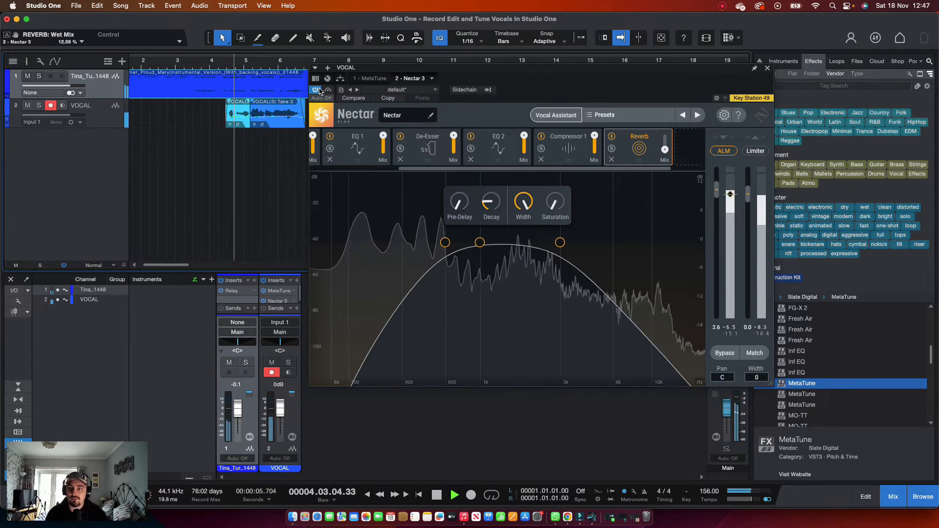
pyautogui.moveTo(69, 120); pyautogui.dragTo(70, 119)
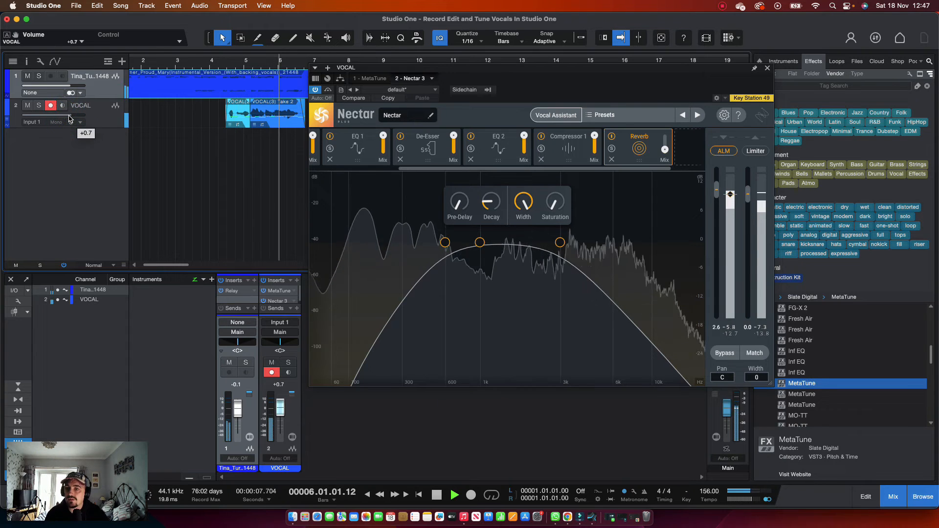
pyautogui.click(315, 92)
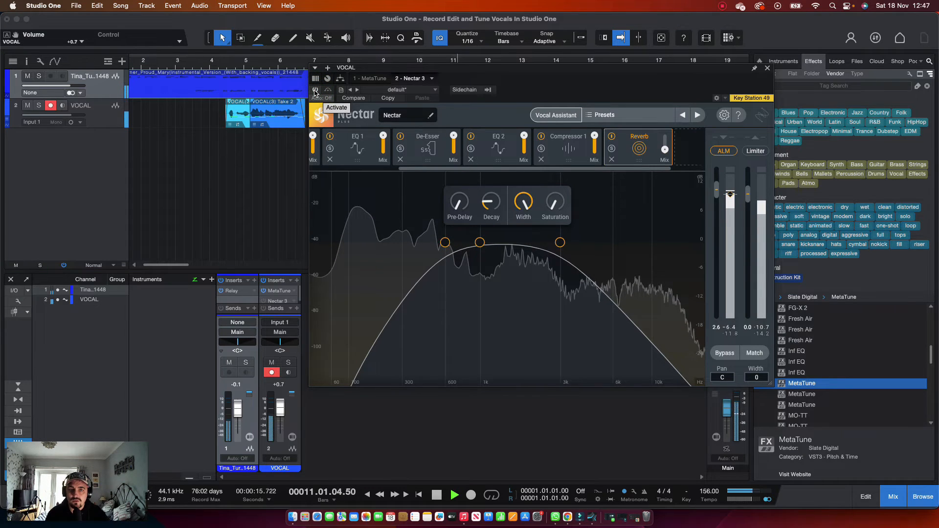
pyautogui.click(315, 91)
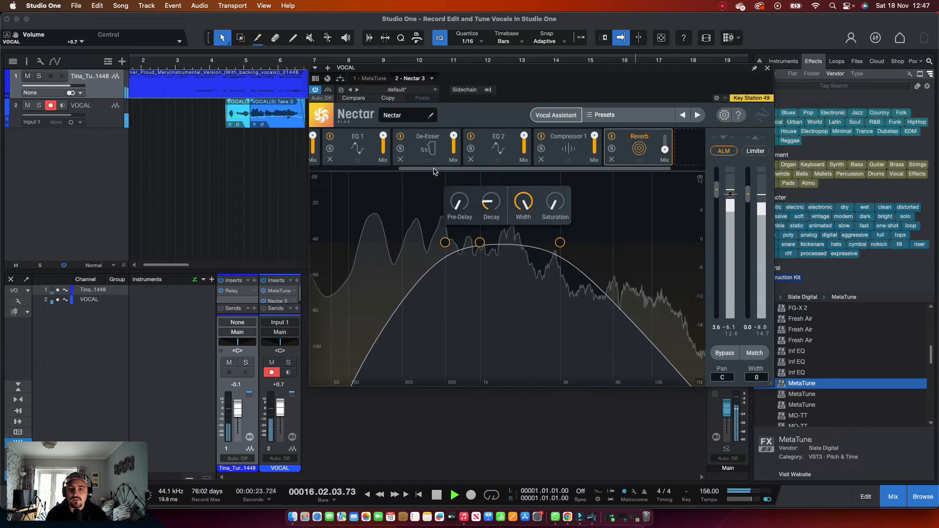
pyautogui.press('space')
# Open Nectar's Pitch module and deactivate the MetaTune insert on the VOCAL channel.
pyautogui.moveTo(433, 171); pyautogui.dragTo(322, 150)
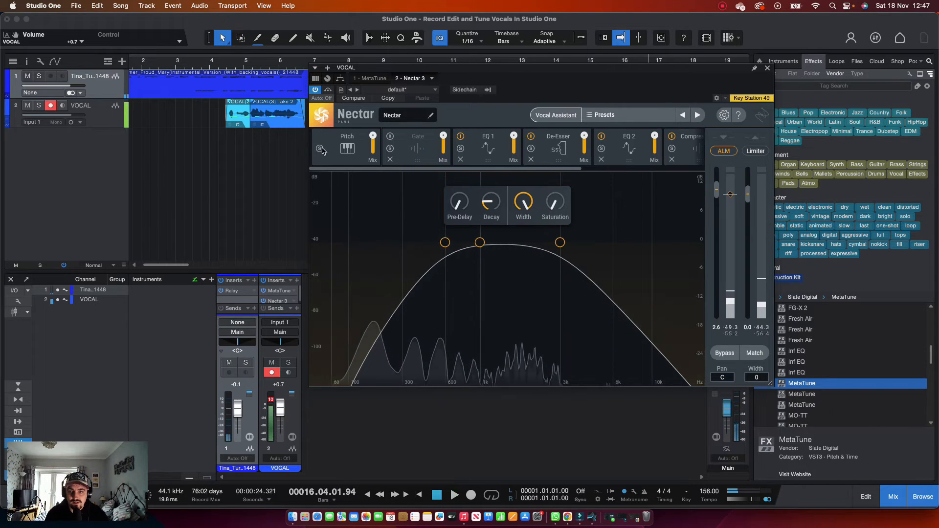
pyautogui.click(323, 148)
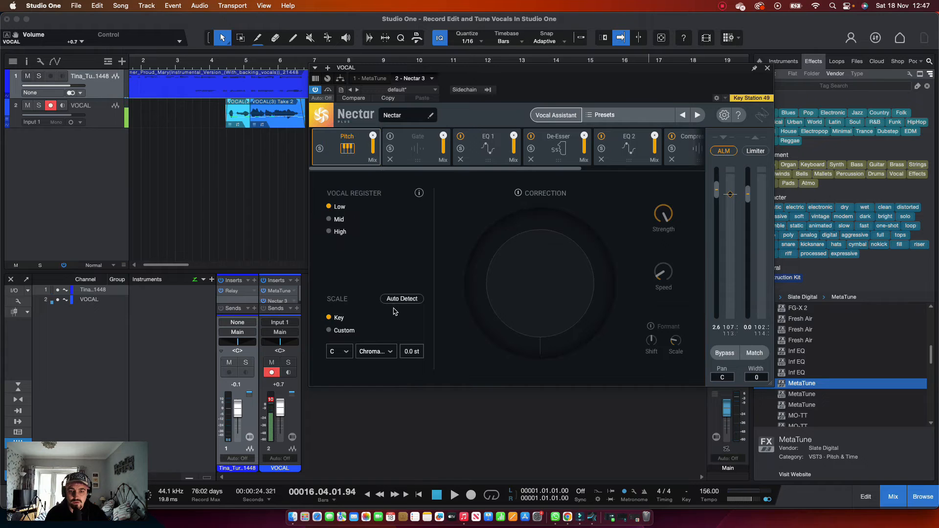
pyautogui.click(262, 298)
pyautogui.click(263, 290)
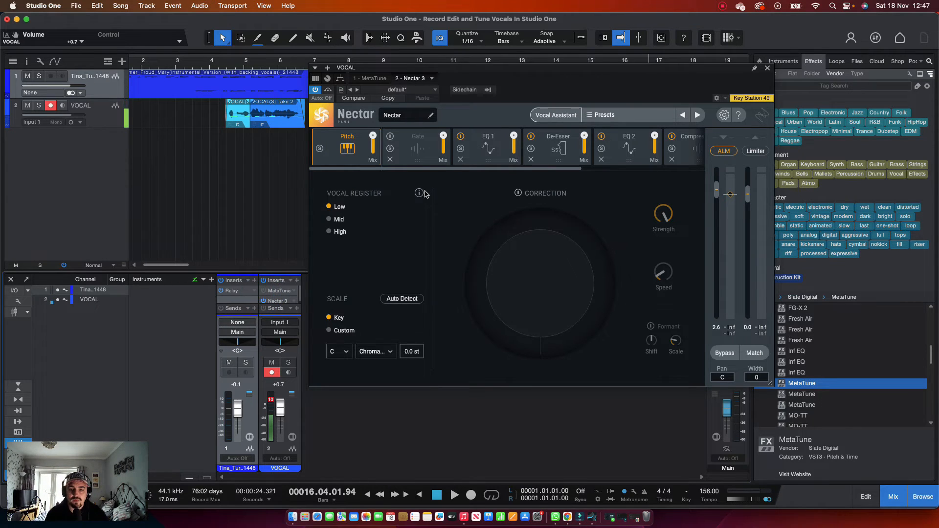
# Run the Pitch module's scale auto-detection while playing from the first vocal phrase, and try to accept the detected scale.
pyautogui.click(397, 300)
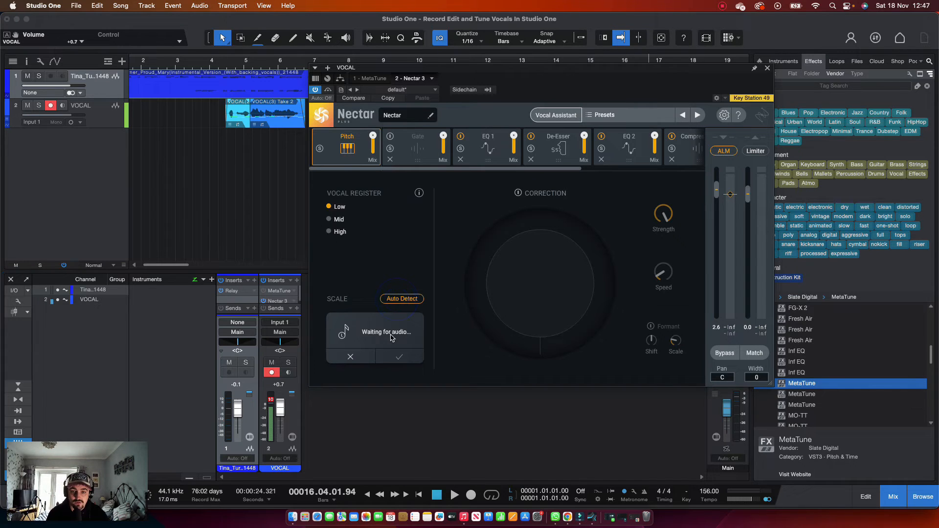
pyautogui.click(228, 68)
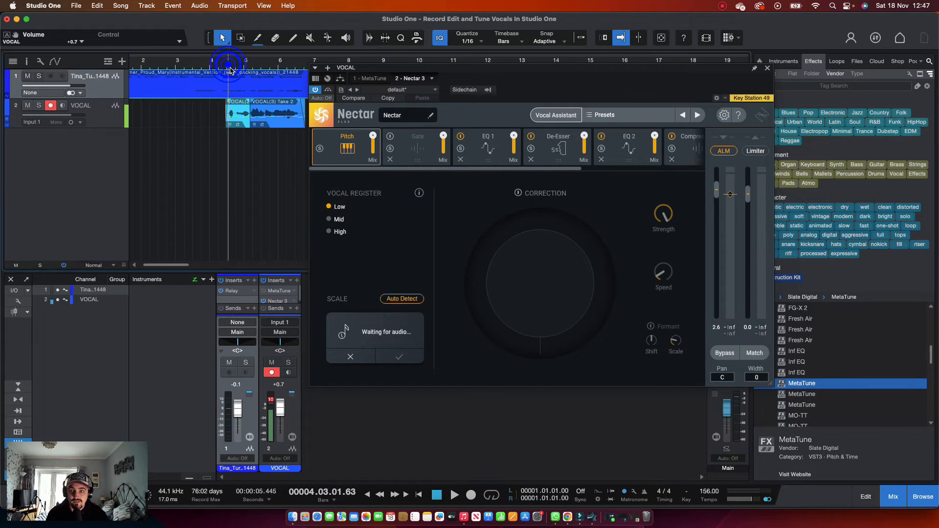
pyautogui.press('space')
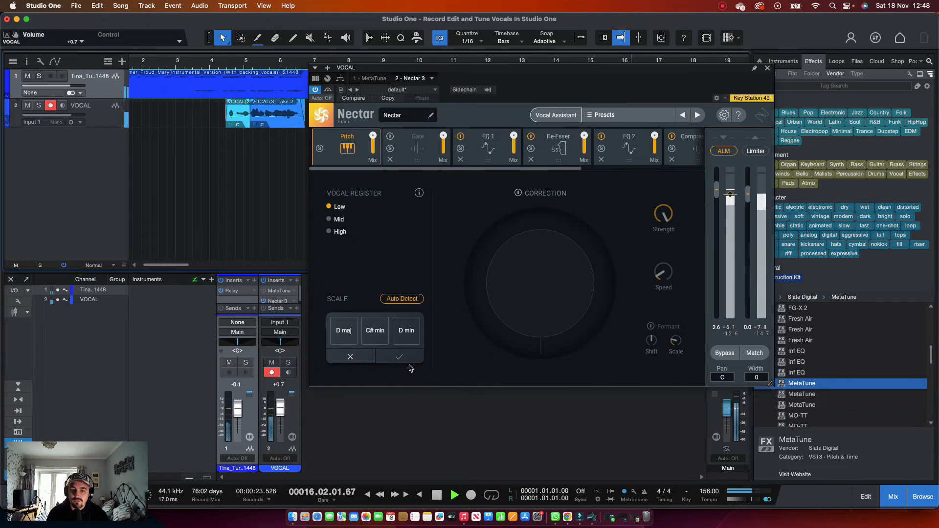
pyautogui.click(409, 362)
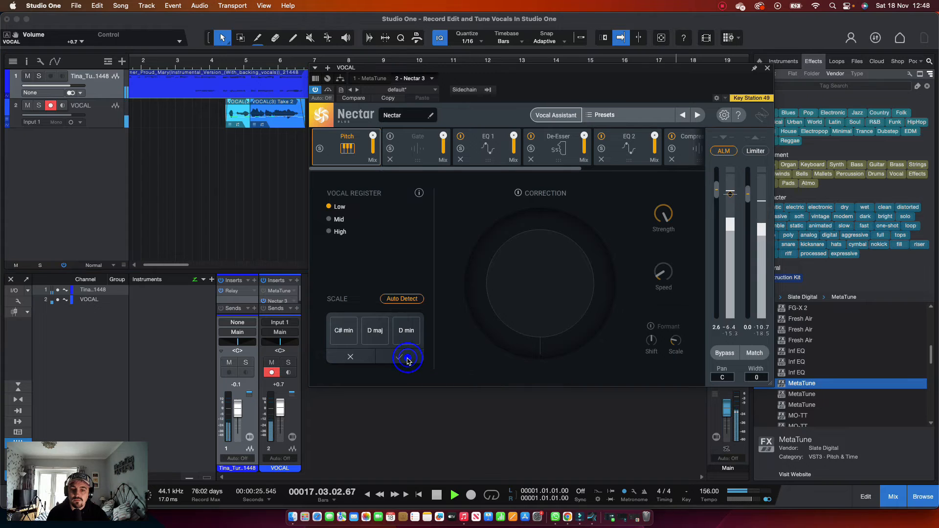
pyautogui.press('space')
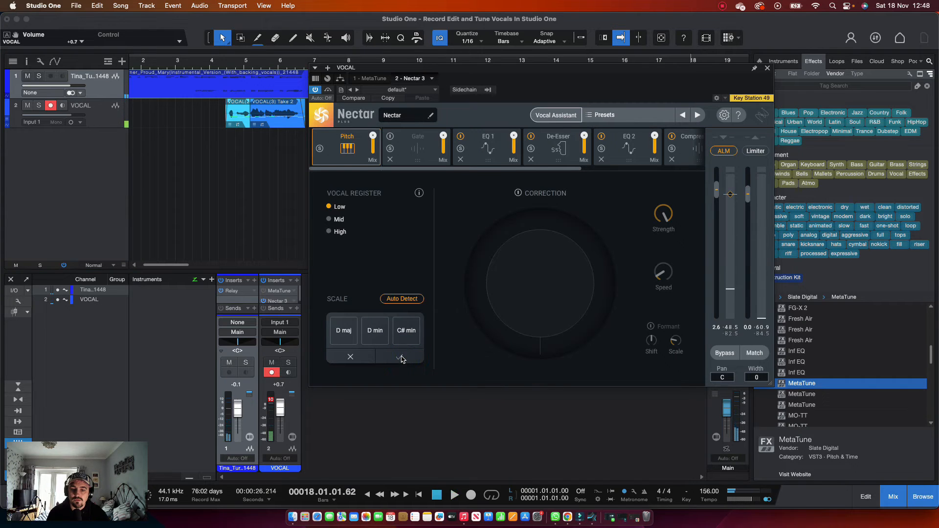
pyautogui.click(400, 357)
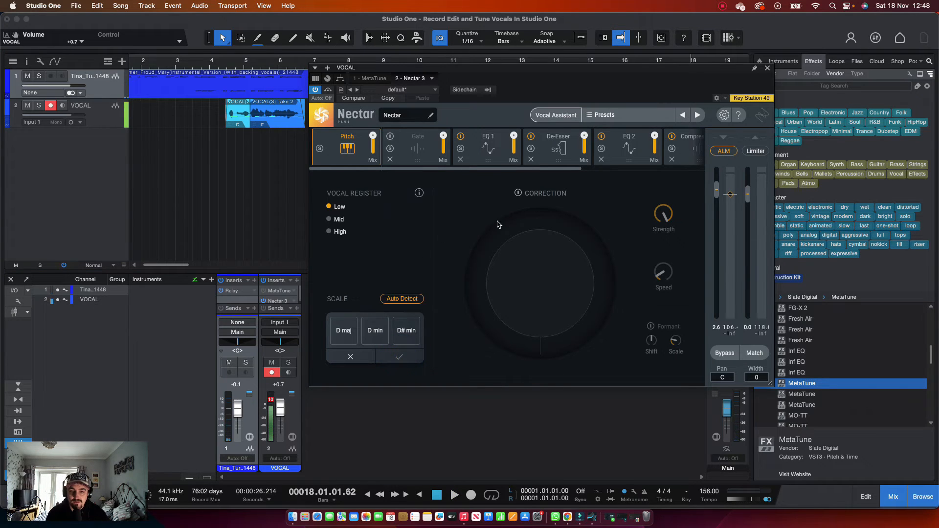
# Enable Nectar's pitch correction, set Strength to about 32% while playing from the first vocal phrase, and close the plug-in window.
pyautogui.click(517, 194)
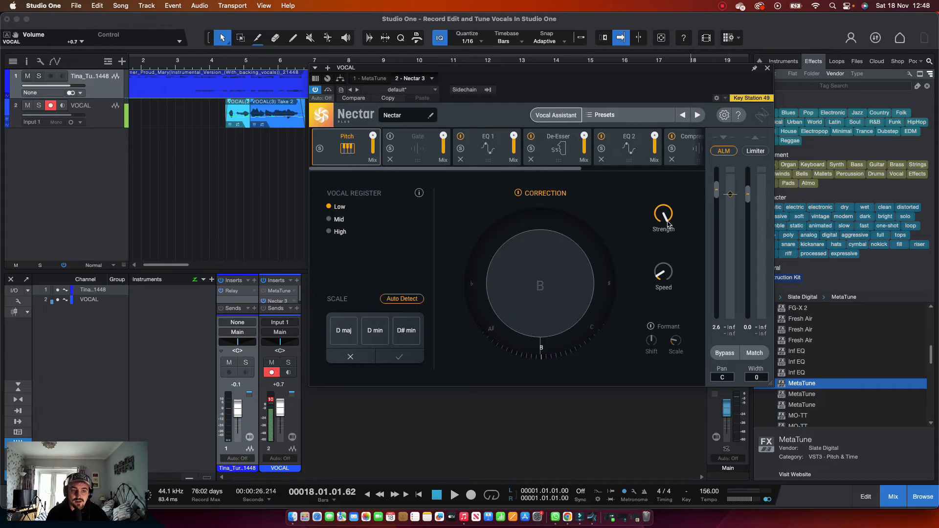
pyautogui.click(220, 59)
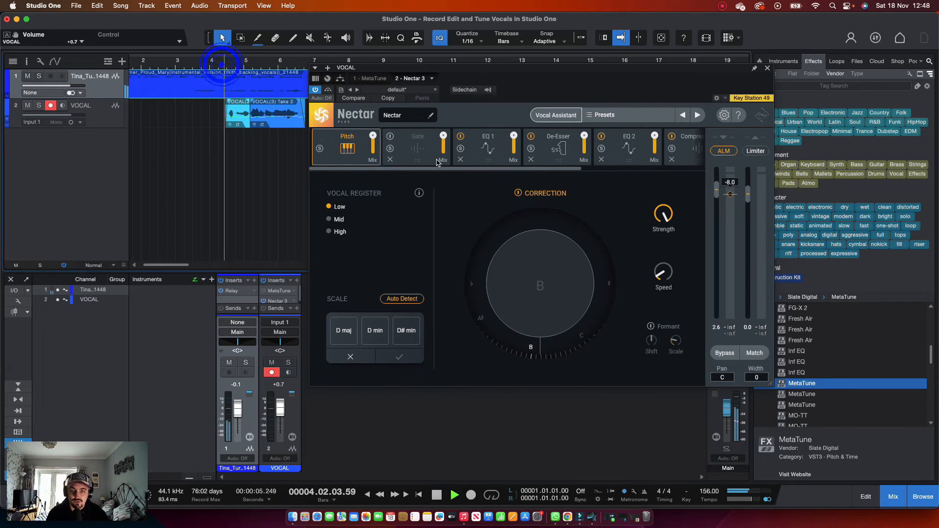
pyautogui.press('space')
pyautogui.moveTo(660, 224); pyautogui.dragTo(637, 292)
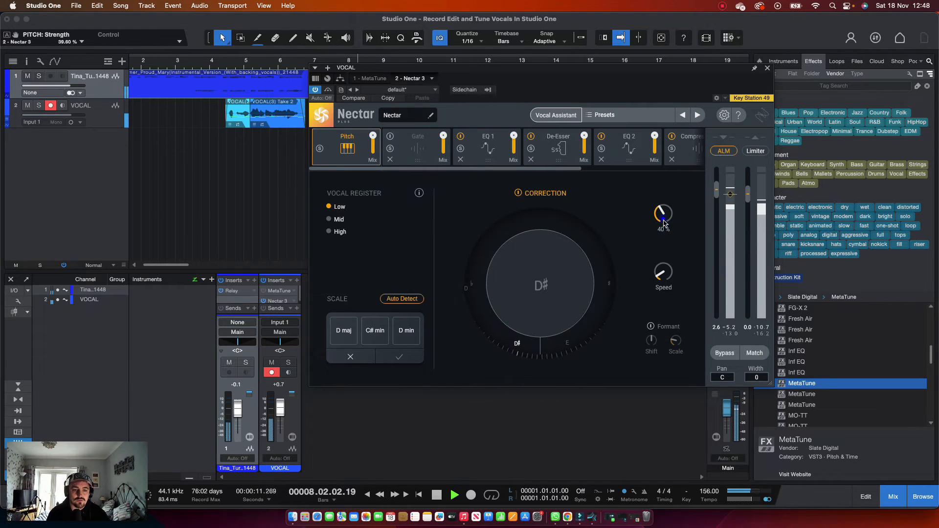
pyautogui.moveTo(661, 221); pyautogui.dragTo(662, 225)
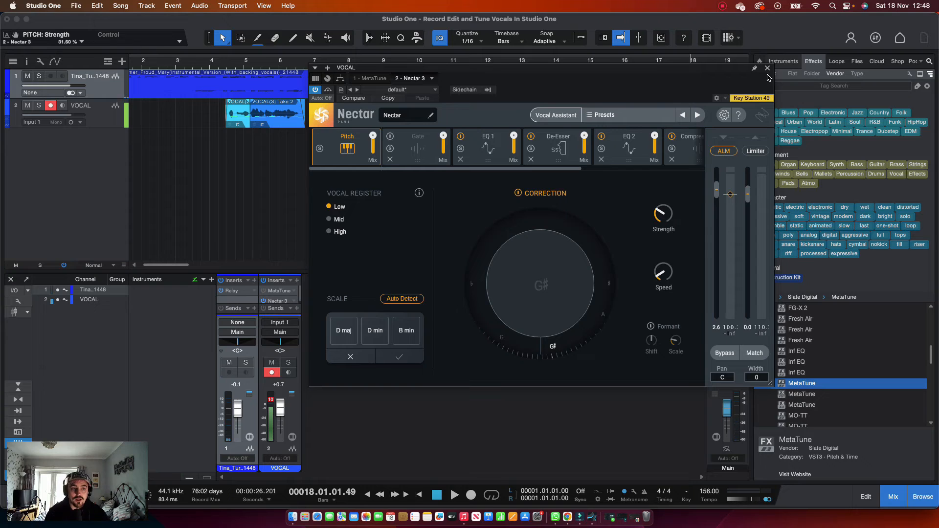
pyautogui.moveTo(559, 175); pyautogui.dragTo(678, 161)
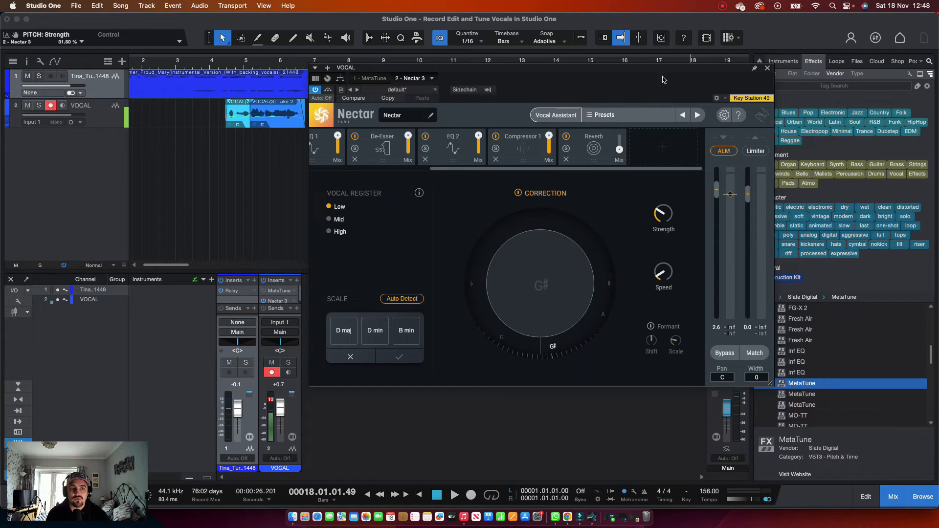
pyautogui.click(767, 70)
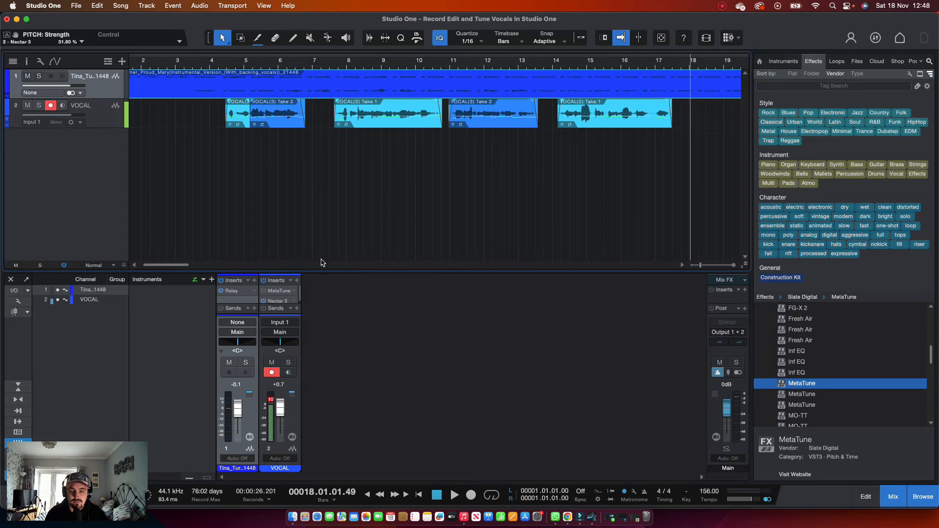
# Enlarge the mixer to show all VOCAL inserts, and collapse the iZotope folder in the channel's list of available insert plug-ins.
pyautogui.scroll(-1, 296, 294)
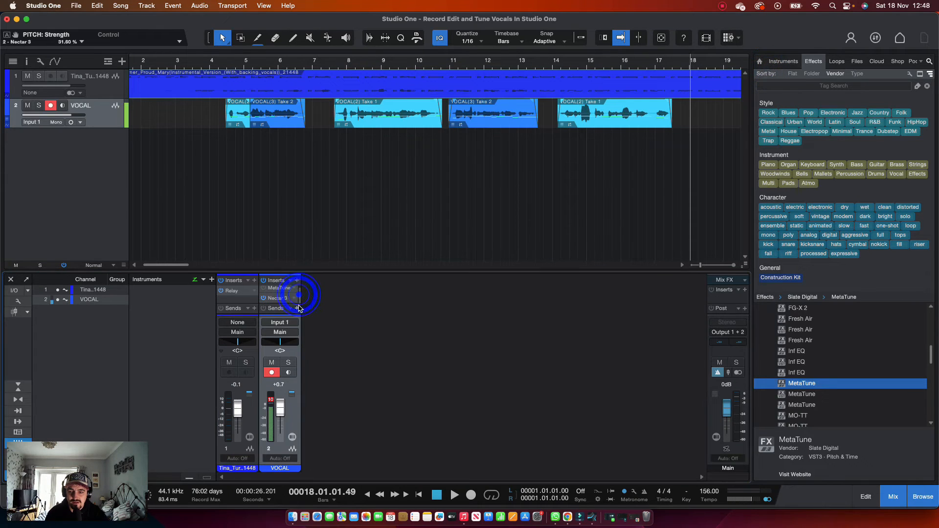
pyautogui.moveTo(310, 270); pyautogui.dragTo(318, 205)
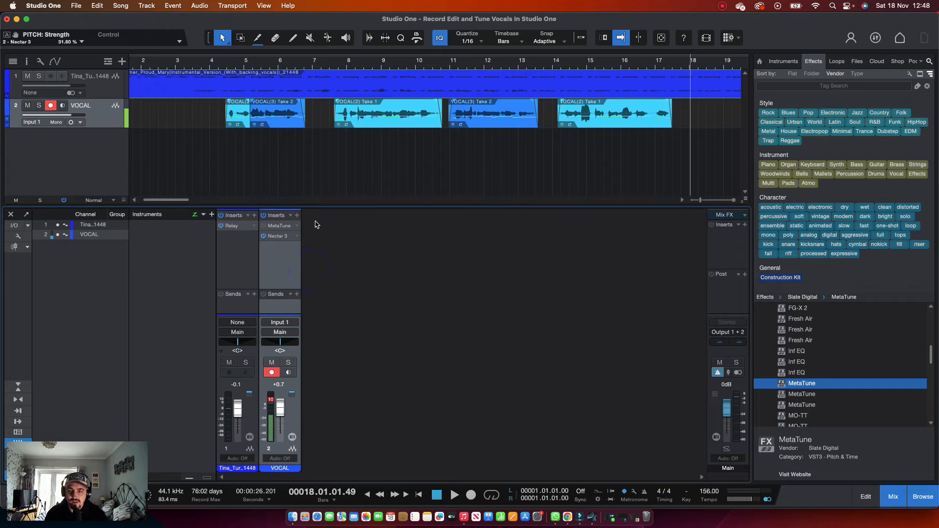
pyautogui.click(297, 215)
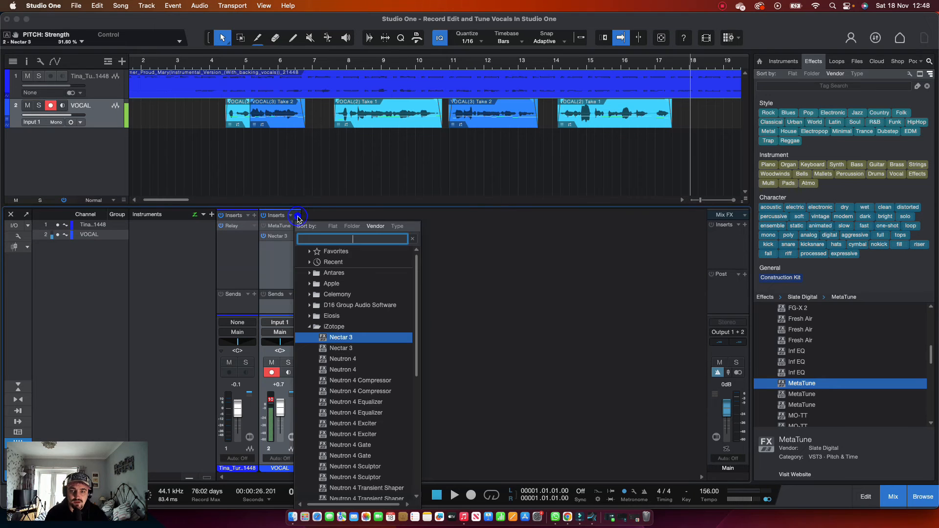
pyautogui.click(334, 327)
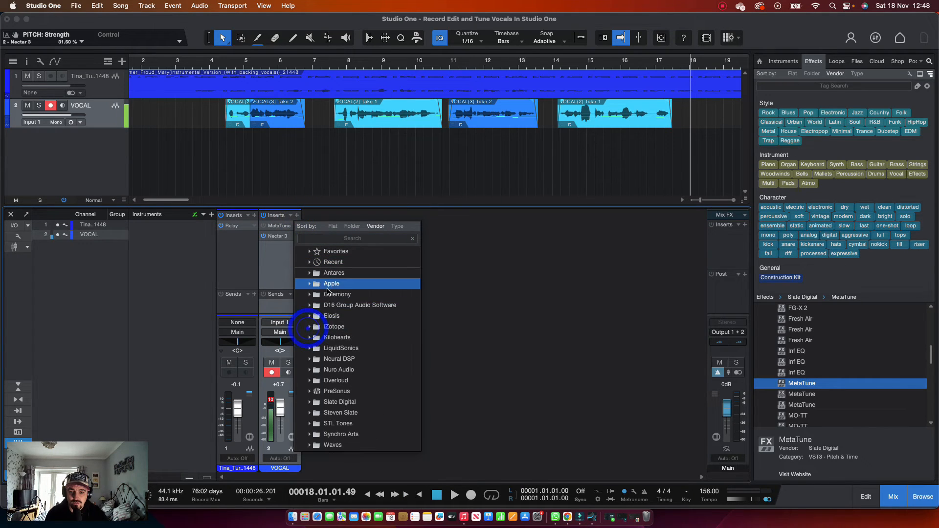
pyautogui.click(344, 239)
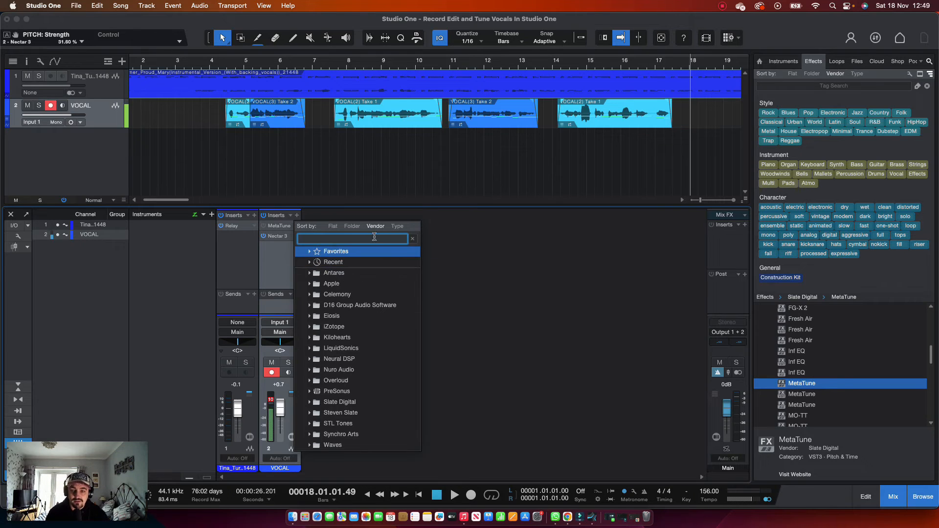
# Review the EQ 1, De-Esser, EQ 2, Compressor 1 and Reverb modules of Nectar 3 on the VOCAL channel, and close the plug-in window.
pyautogui.doubleClick(273, 237)
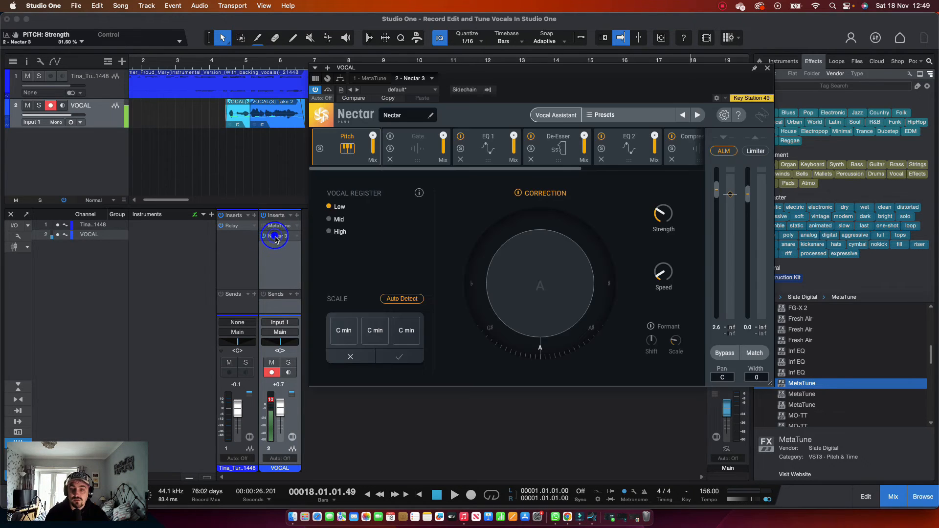
pyautogui.click(482, 145)
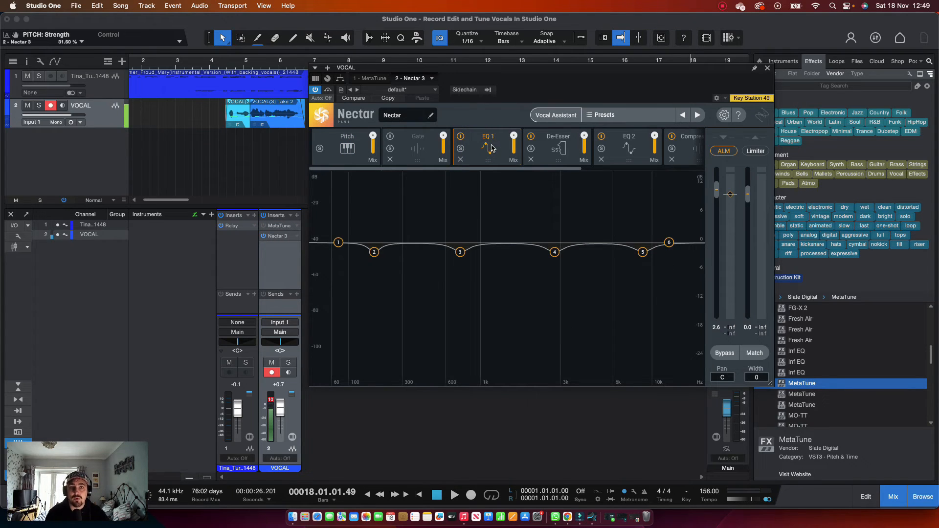
pyautogui.click(547, 148)
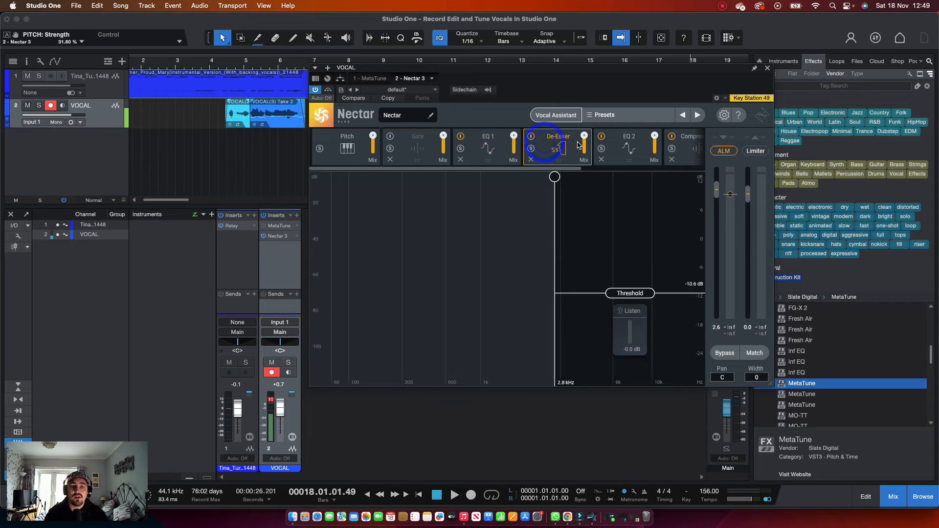
pyautogui.click(627, 148)
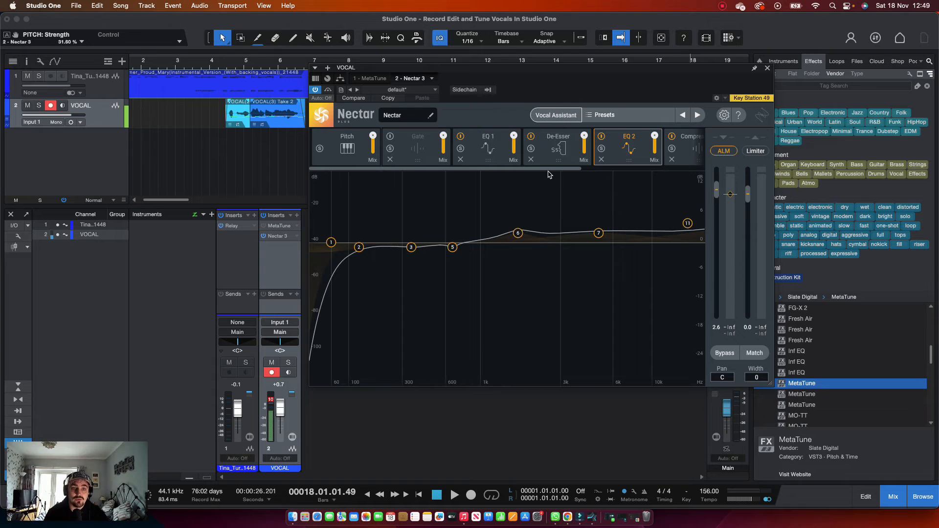
pyautogui.moveTo(548, 169); pyautogui.dragTo(635, 168)
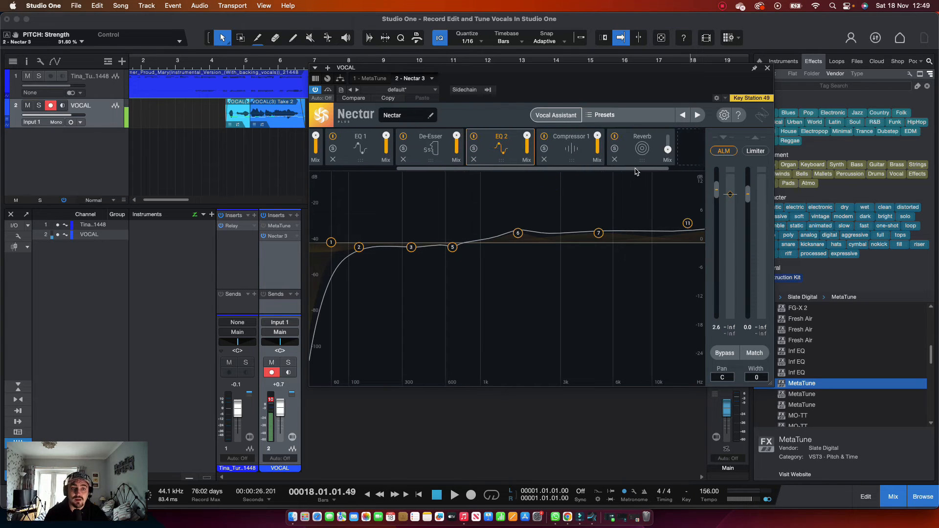
pyautogui.click(570, 147)
pyautogui.click(649, 153)
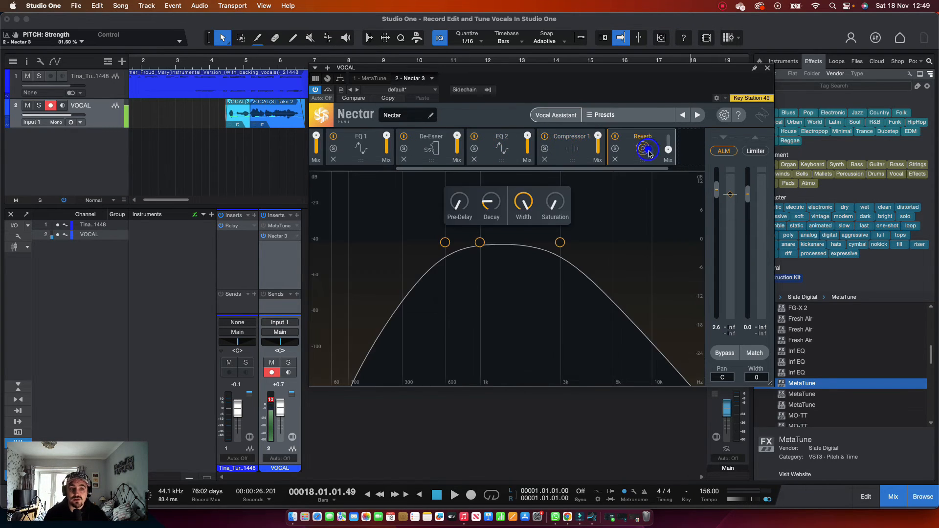
pyautogui.click(767, 70)
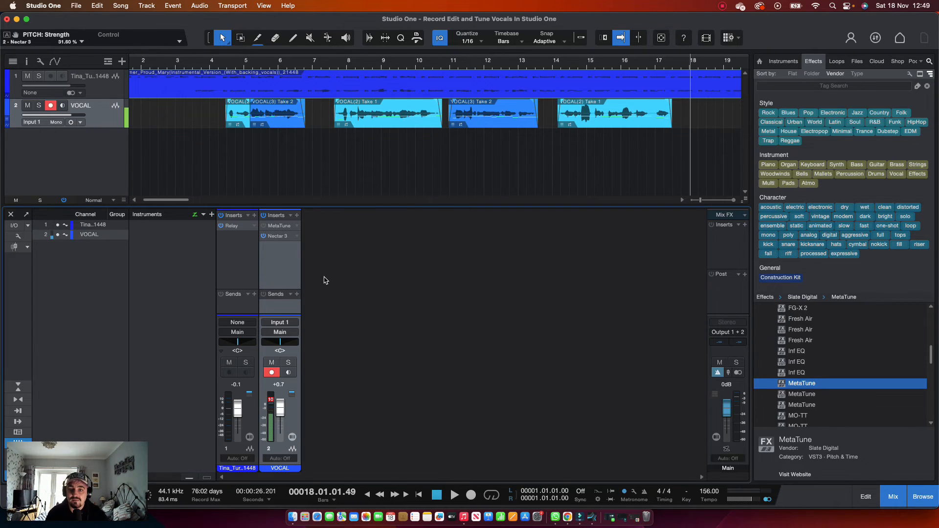
# Insert the stock Compressor on the VOCAL channel and load its Male Vox 1 preset from the Vocals folder.
pyautogui.click(297, 216)
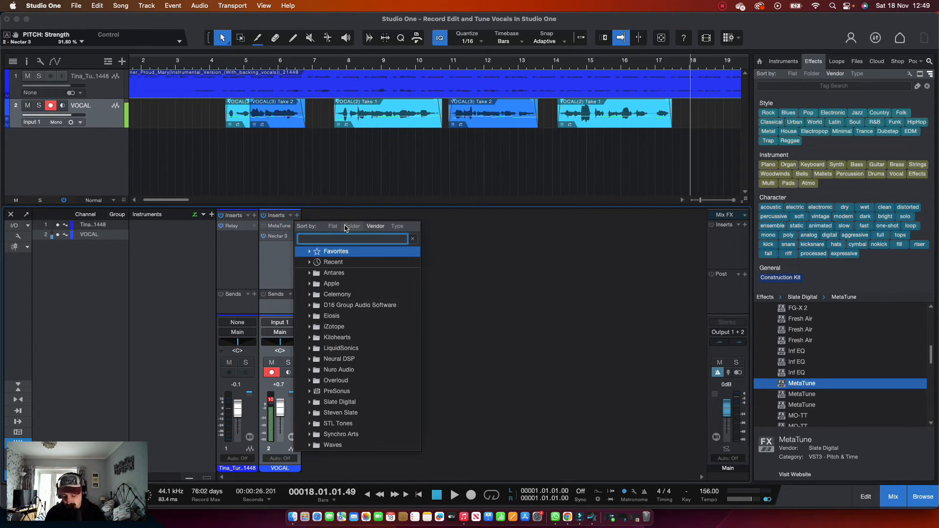
pyautogui.write('comp')
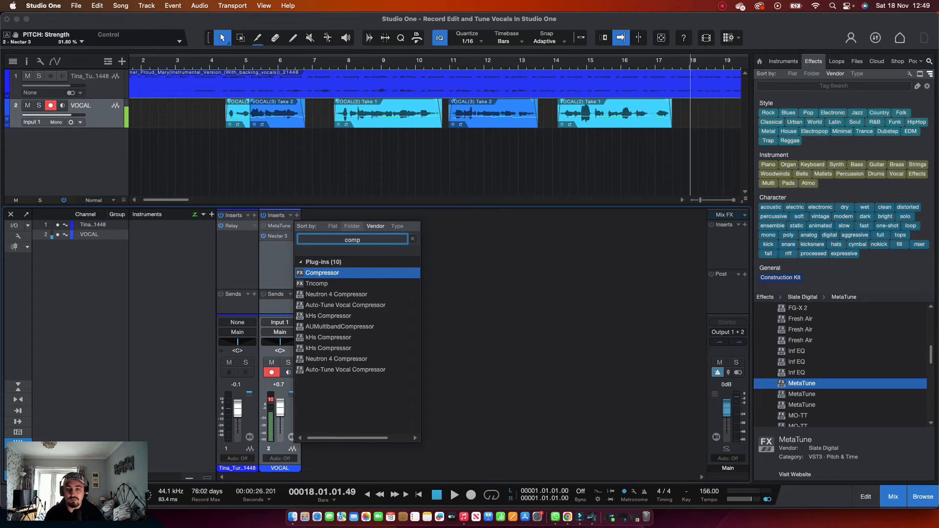
pyautogui.doubleClick(325, 272)
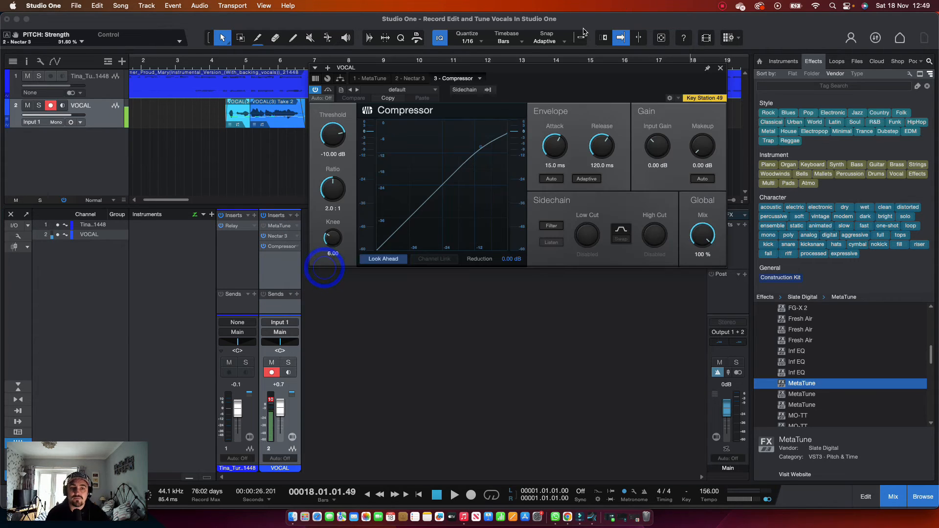
pyautogui.click(415, 94)
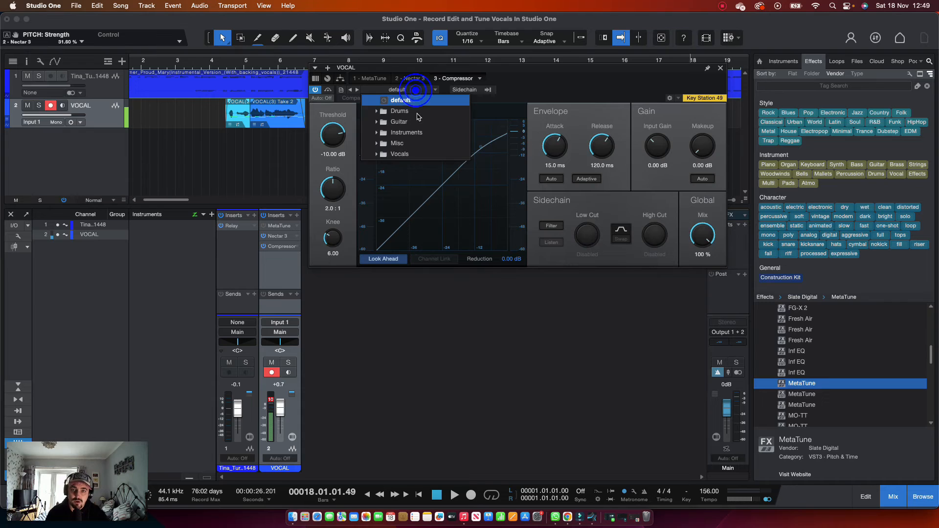
pyautogui.click(375, 154)
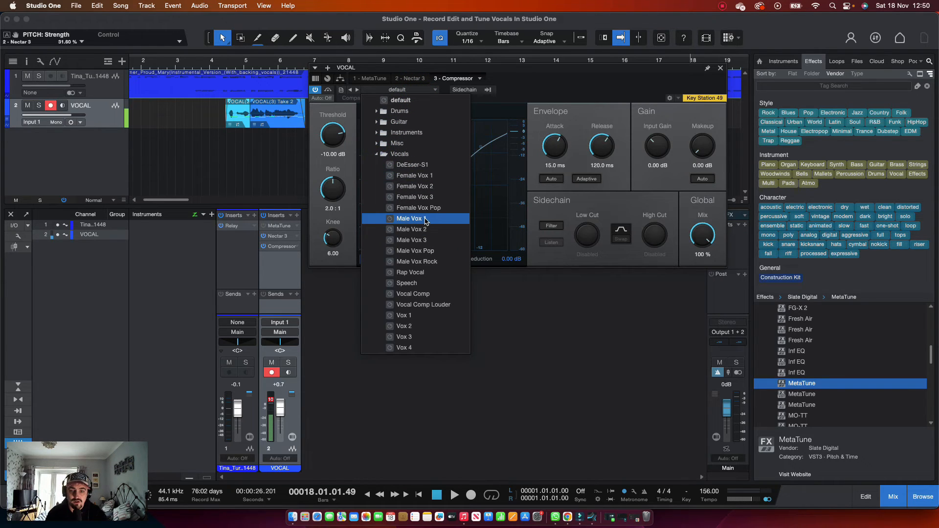
pyautogui.click(424, 219)
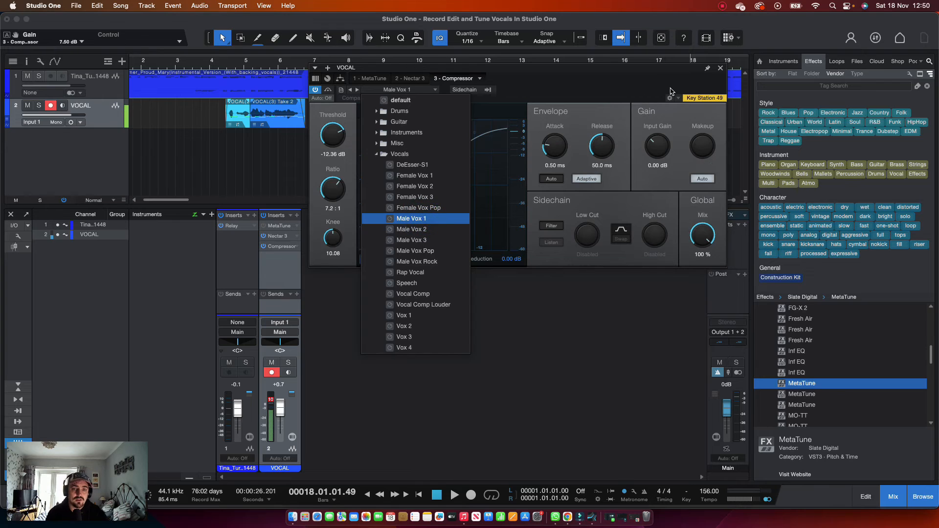
# Play from the first vocal phrase, raise the VOCAL channel volume to +4.8 dB, close the Compressor window and stop playback.
pyautogui.click(237, 85)
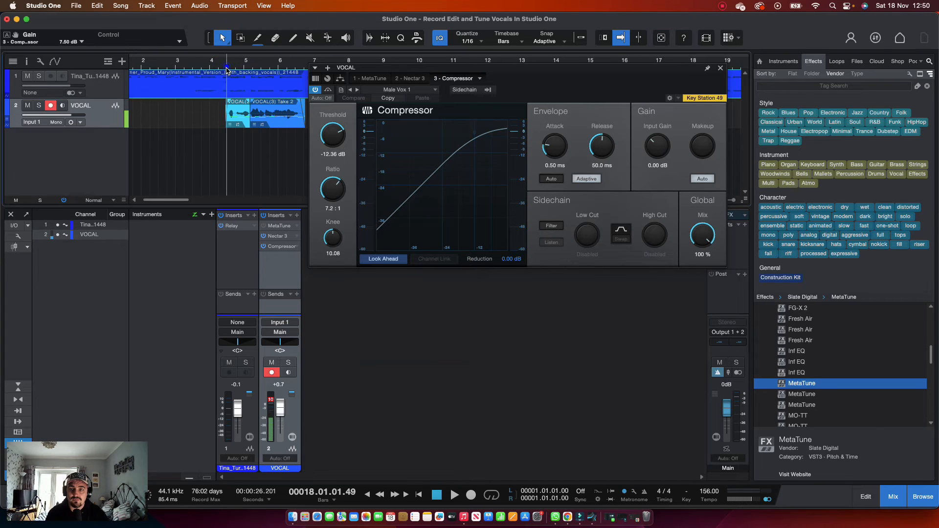
pyautogui.press('space')
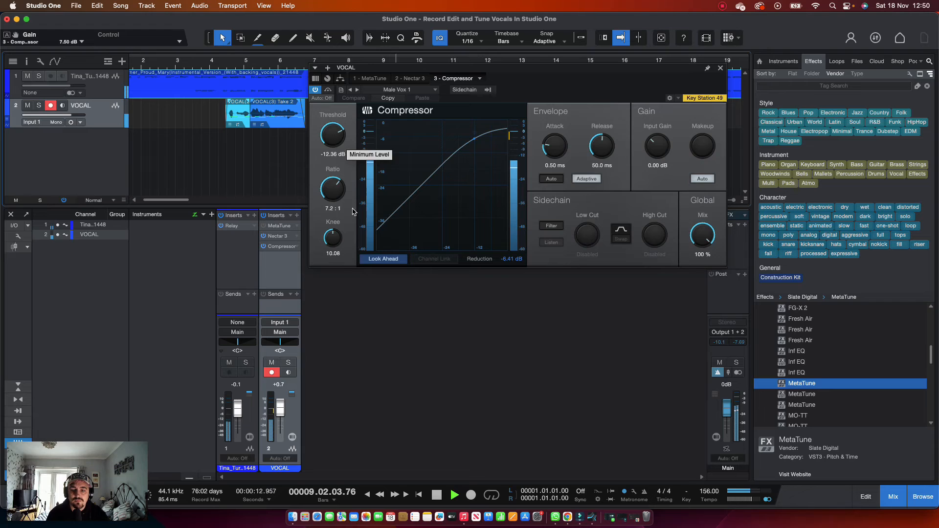
pyautogui.moveTo(282, 410); pyautogui.dragTo(280, 406)
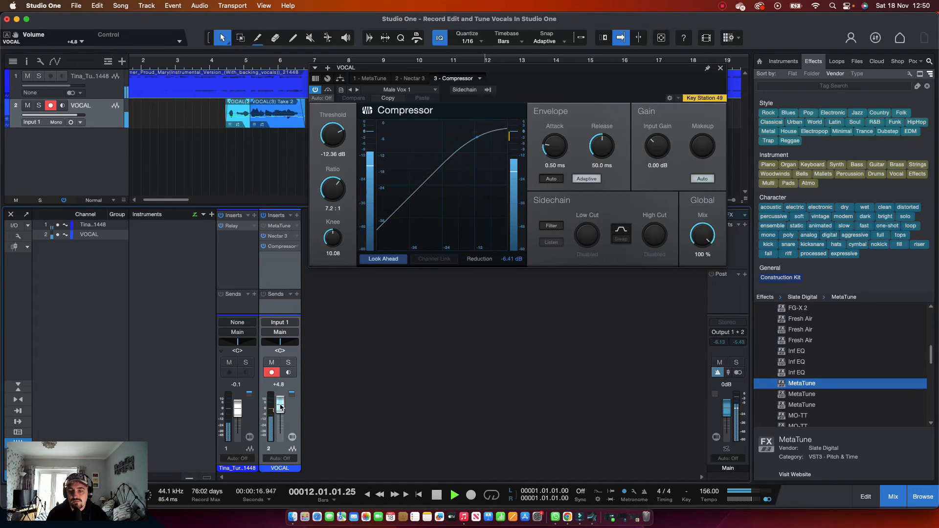
pyautogui.click(720, 68)
pyautogui.press('space')
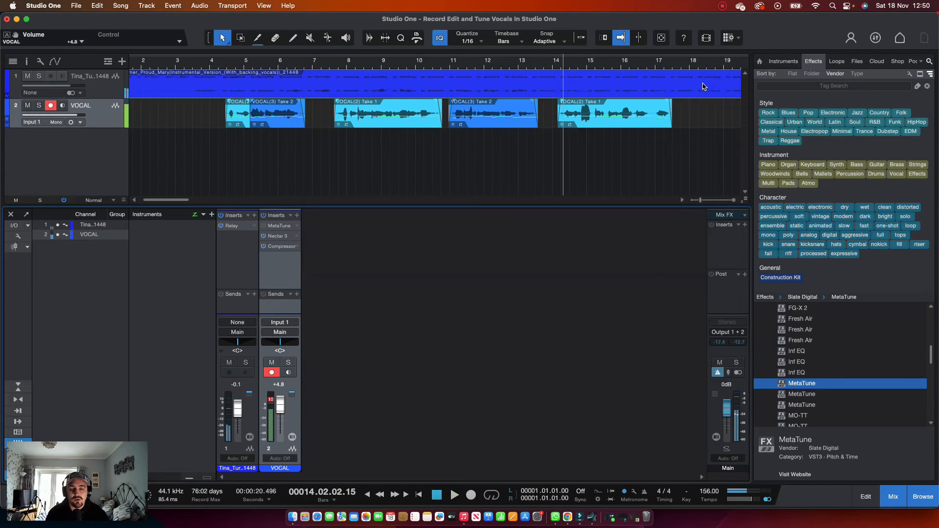
# Deactivate the Nectar 3 and Compressor inserts on the VOCAL channel, and add the Xvox plug-in as a new insert.
pyautogui.click(263, 237)
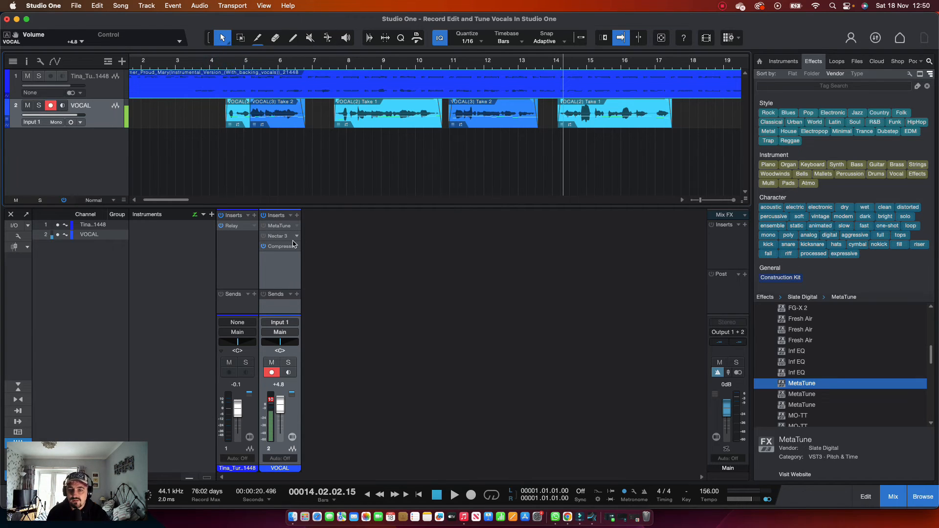
pyautogui.click(263, 246)
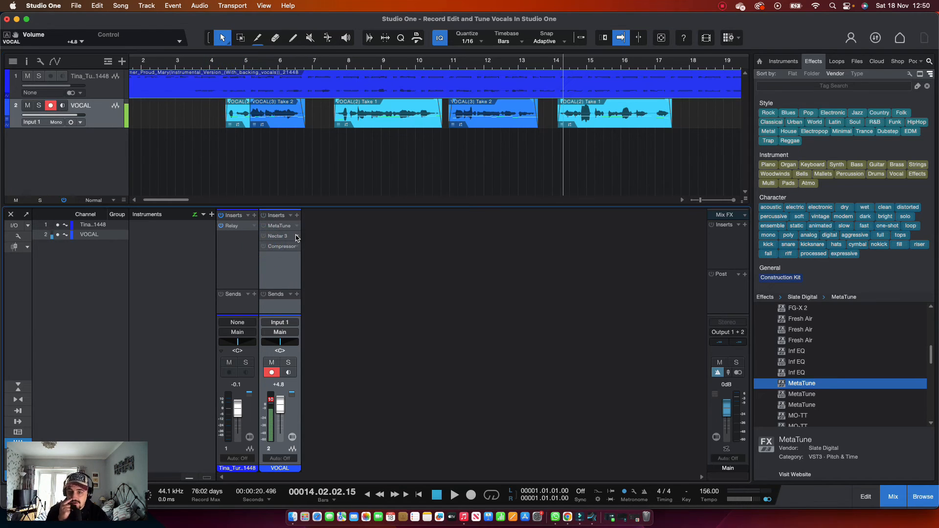
pyautogui.click(296, 215)
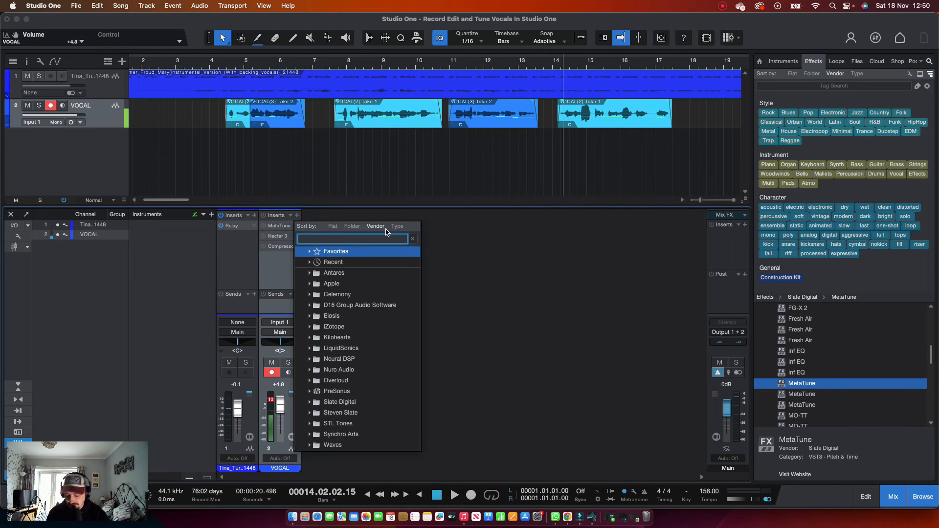
pyautogui.write('xva')
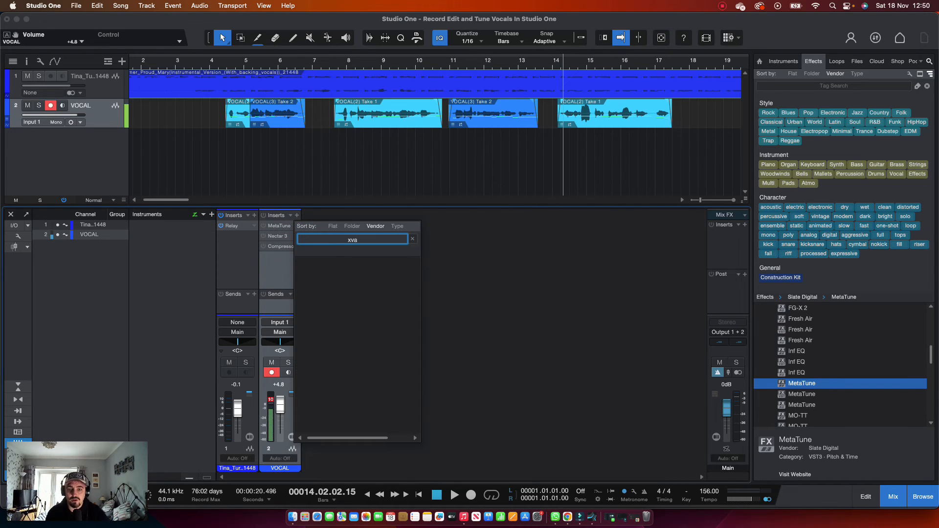
pyautogui.press('BackSpace')
pyautogui.press('BackSpace')
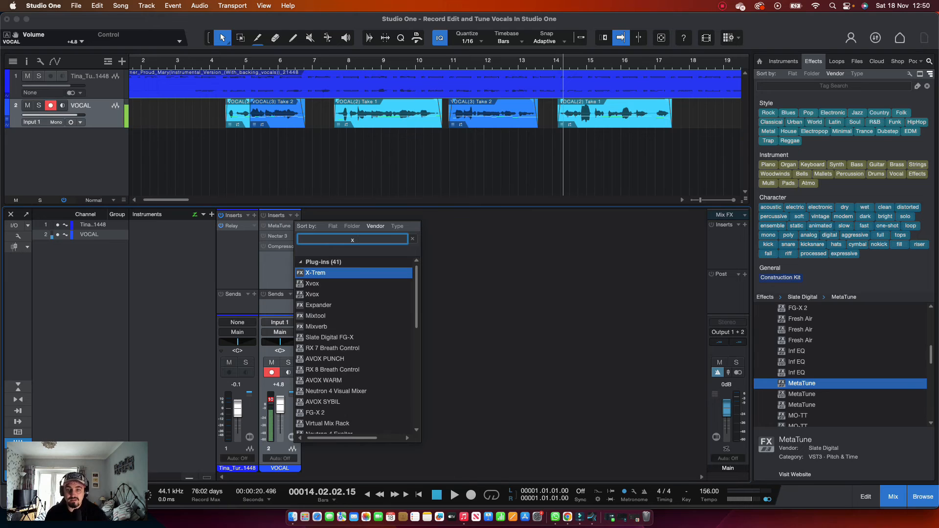
pyautogui.write('vox')
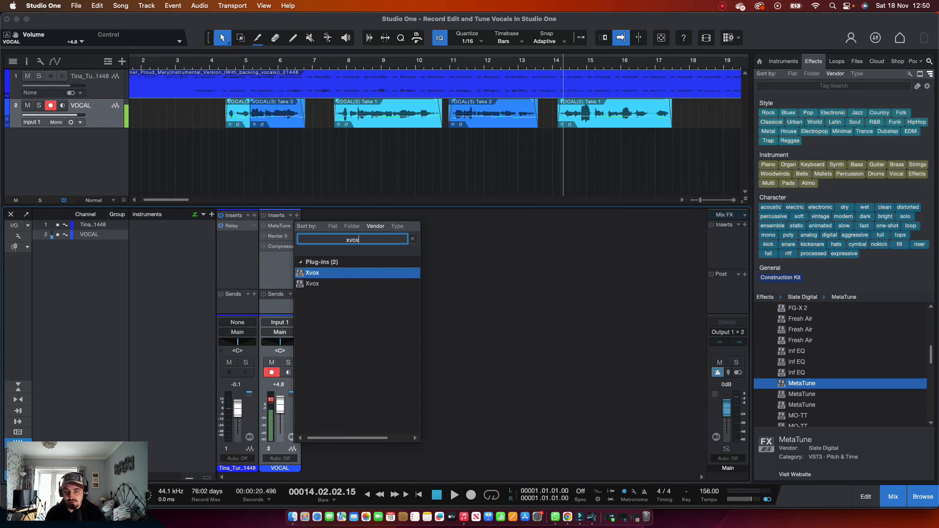
pyautogui.doubleClick(336, 277)
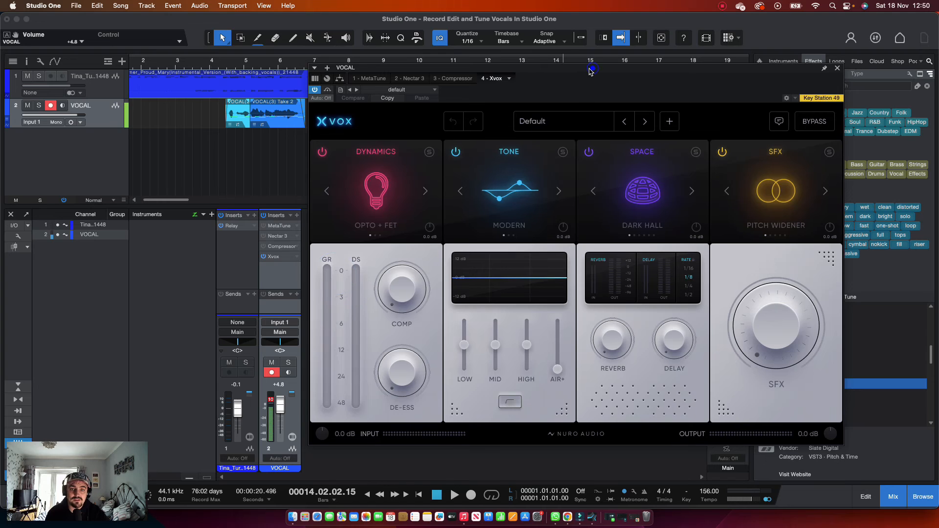
# Load the Natural Width preset from Xvox's 08 Rock factory category.
pyautogui.moveTo(591, 66); pyautogui.dragTo(518, 62)
pyautogui.click(490, 111)
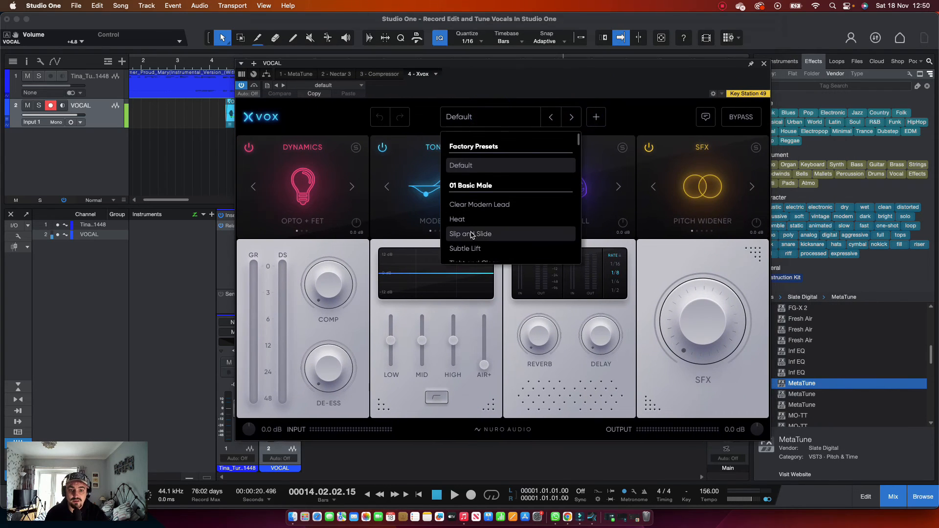
pyautogui.scroll(-6, 491, 217)
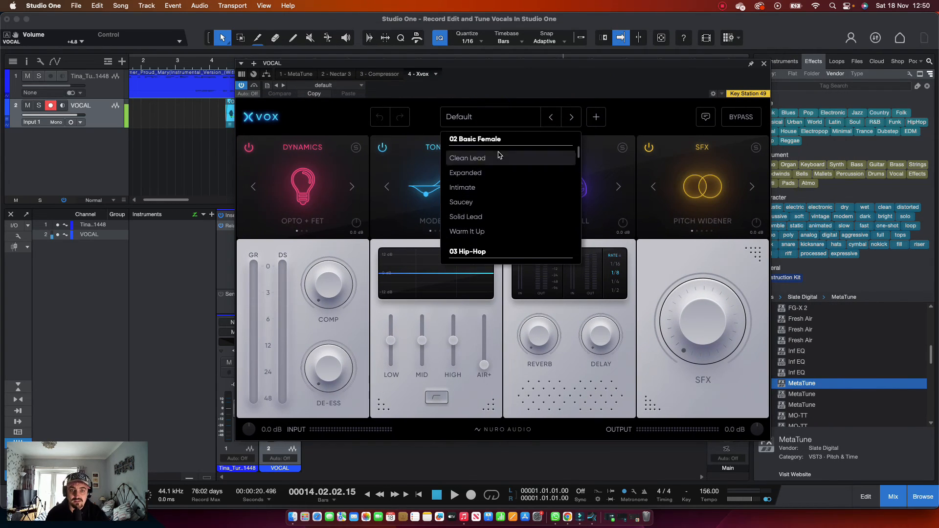
pyautogui.scroll(-10, 497, 232)
pyautogui.scroll(-10, 497, 236)
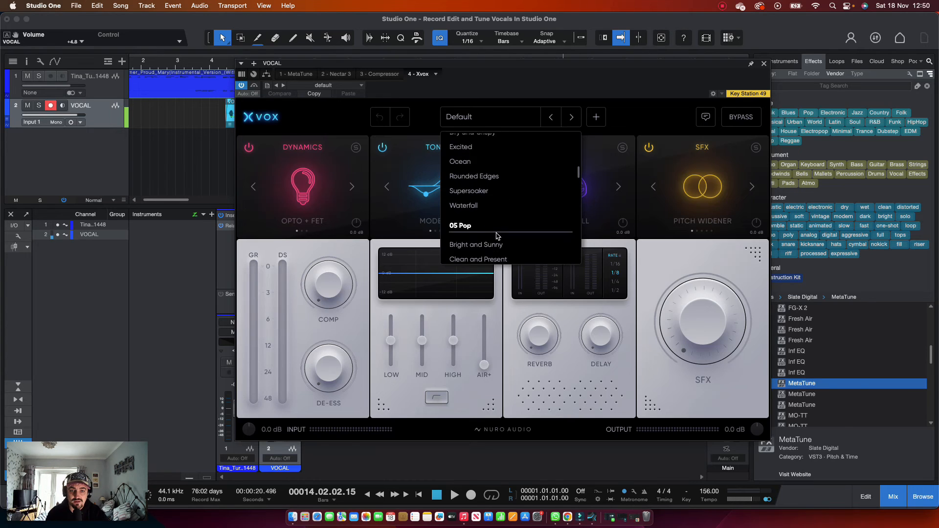
pyautogui.scroll(-5, 497, 237)
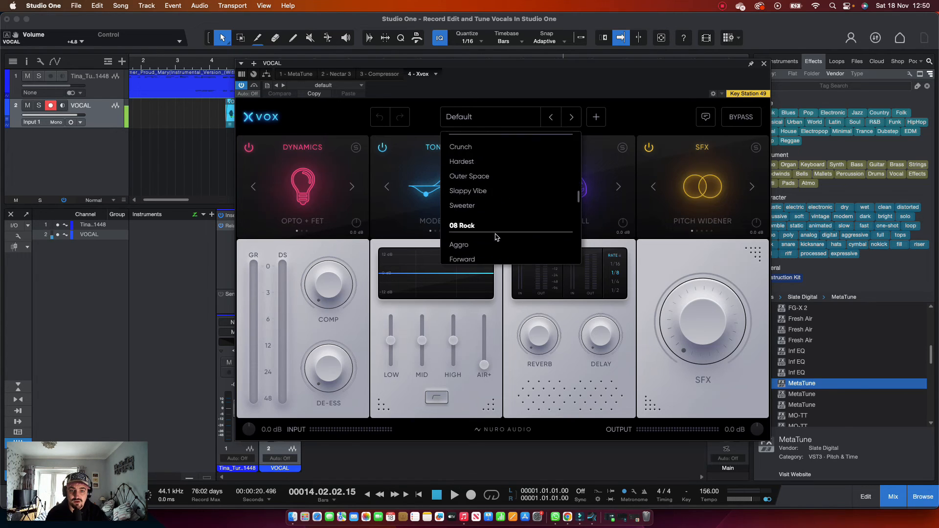
pyautogui.scroll(-1, 496, 236)
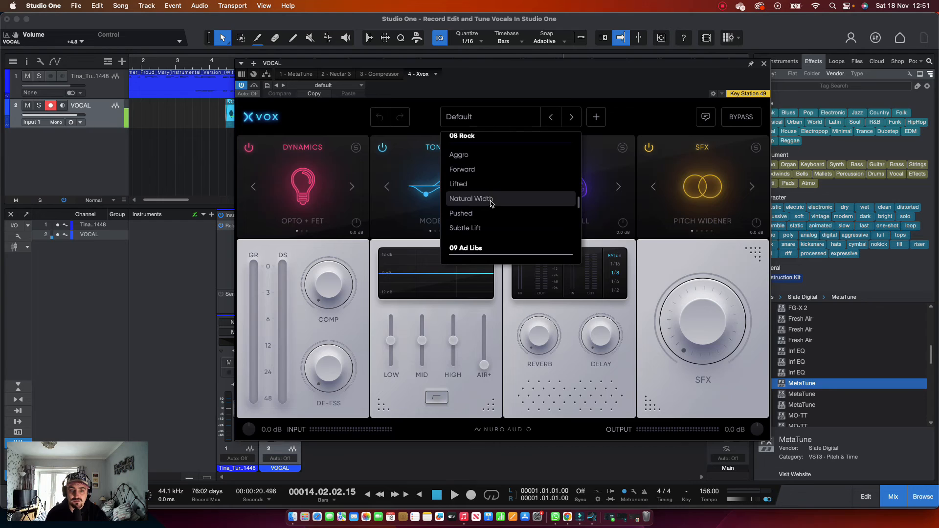
pyautogui.click(491, 201)
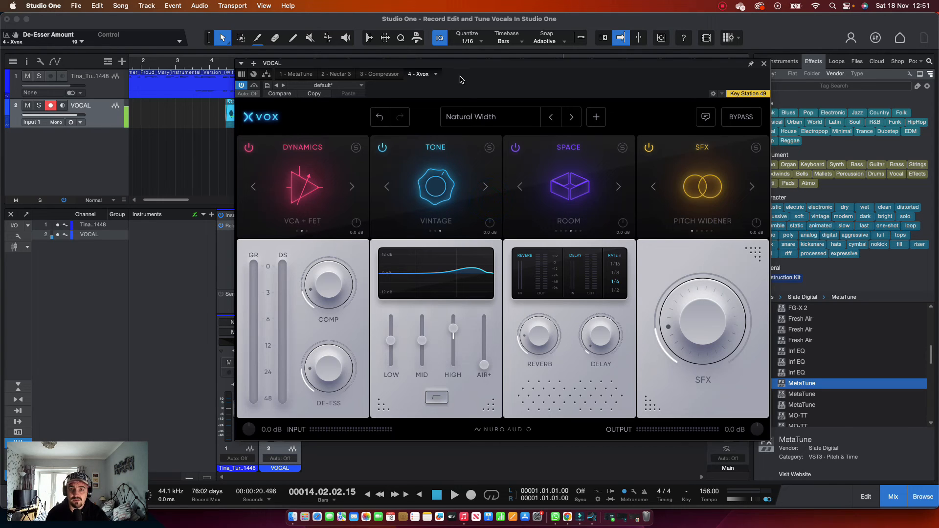
# Play from the first vocal phrase and lower the VOCAL track volume to -3.2 dB.
pyautogui.moveTo(465, 66); pyautogui.dragTo(466, 146)
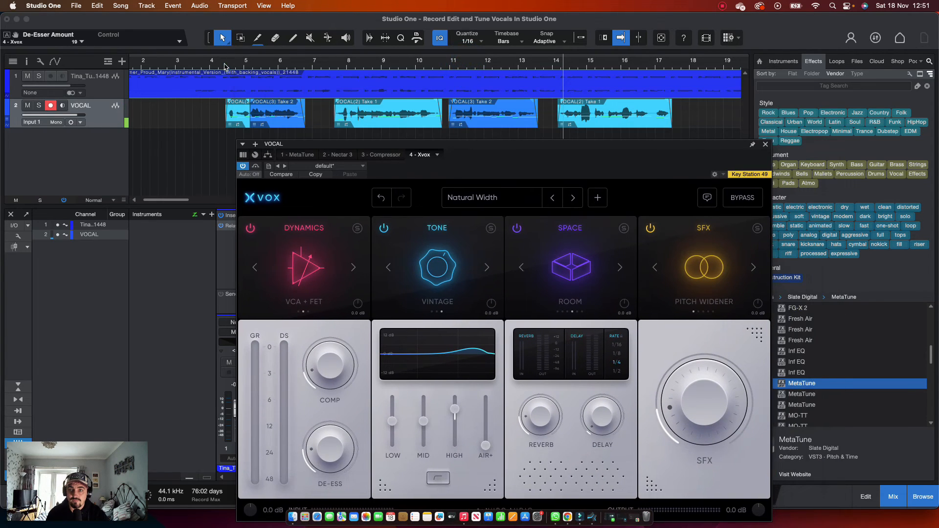
pyautogui.click(224, 66)
pyautogui.press('space')
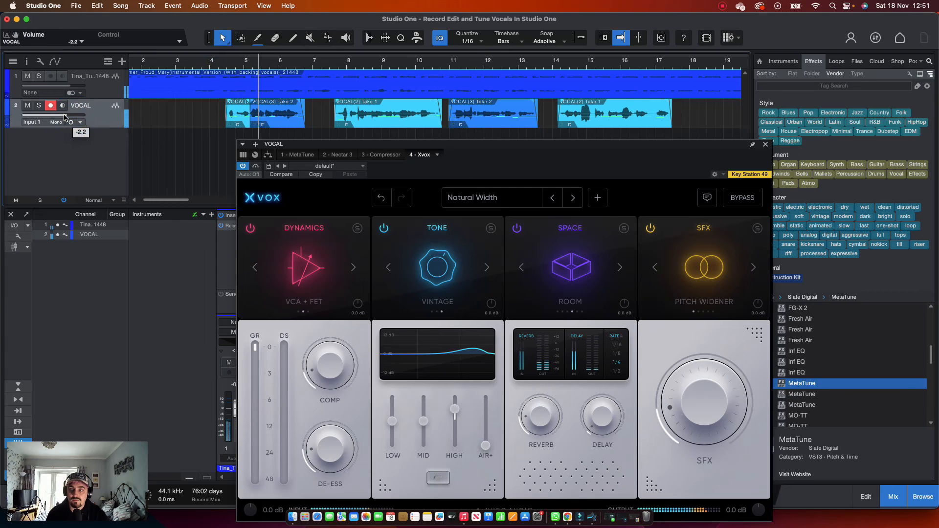
pyautogui.moveTo(64, 118); pyautogui.dragTo(62, 117)
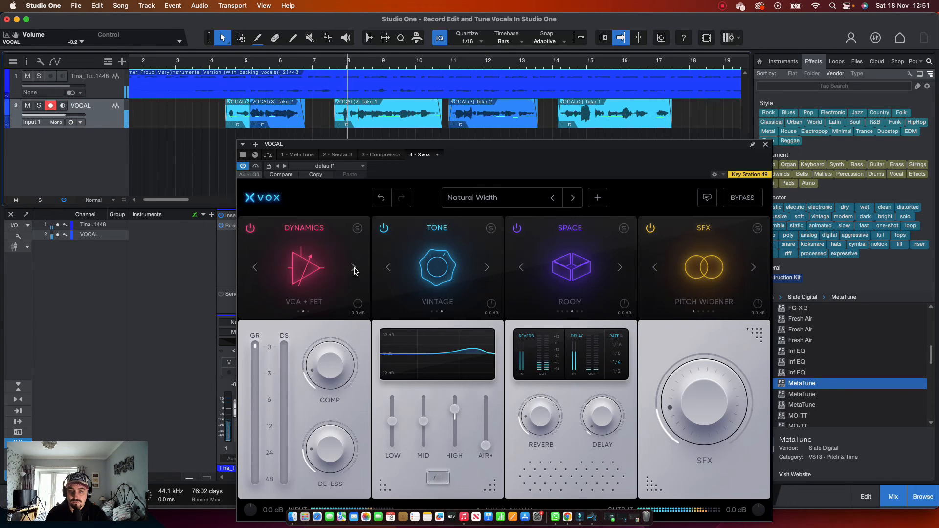
# Set Xvox's Comp to 36% and De-Ess to 33%, and in Tone enable the low cut, lower Low slightly and raise Air+.
pyautogui.moveTo(328, 364); pyautogui.dragTo(315, 309)
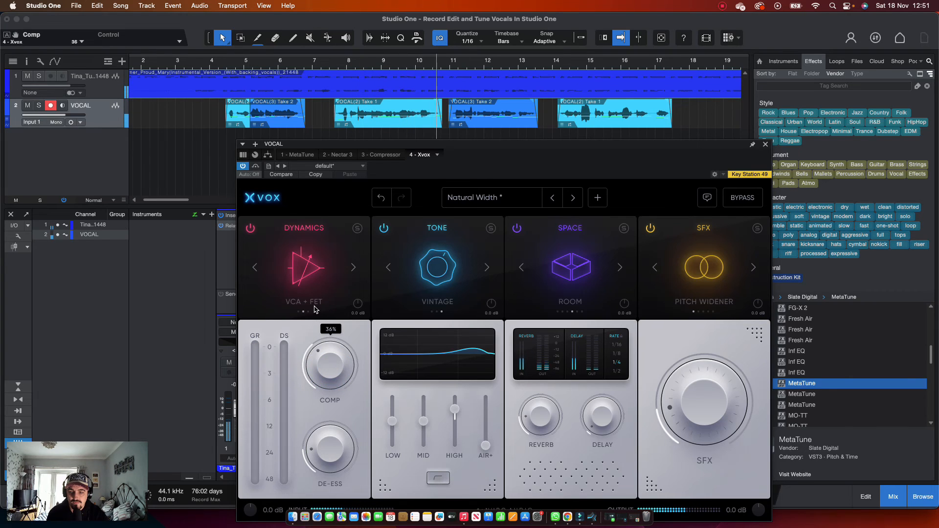
pyautogui.moveTo(314, 442); pyautogui.dragTo(304, 411)
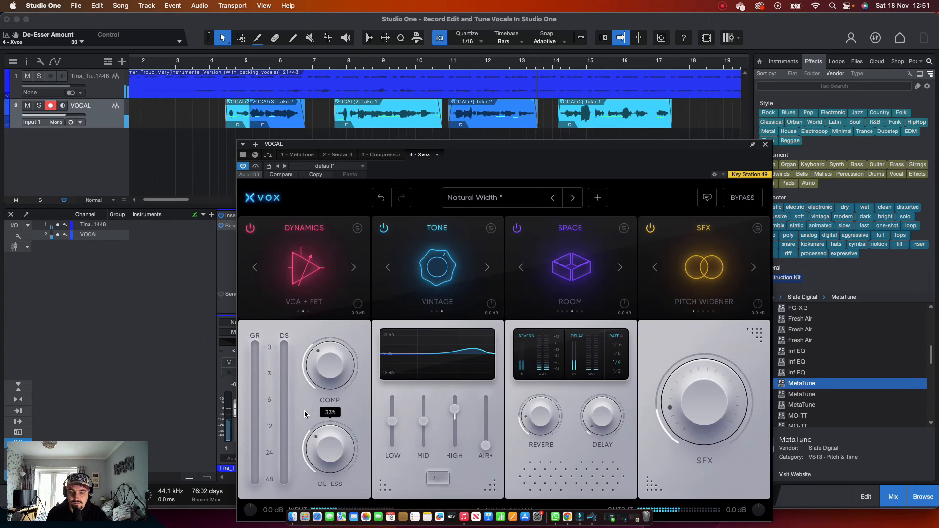
pyautogui.click(436, 477)
pyautogui.moveTo(392, 422); pyautogui.dragTo(392, 425)
pyautogui.moveTo(485, 446); pyautogui.dragTo(486, 430)
# Set Xvox's SFX amount to 10, Reverb to 23% and Delay to 9%, and close its window.
pyautogui.moveTo(700, 417); pyautogui.dragTo(696, 433)
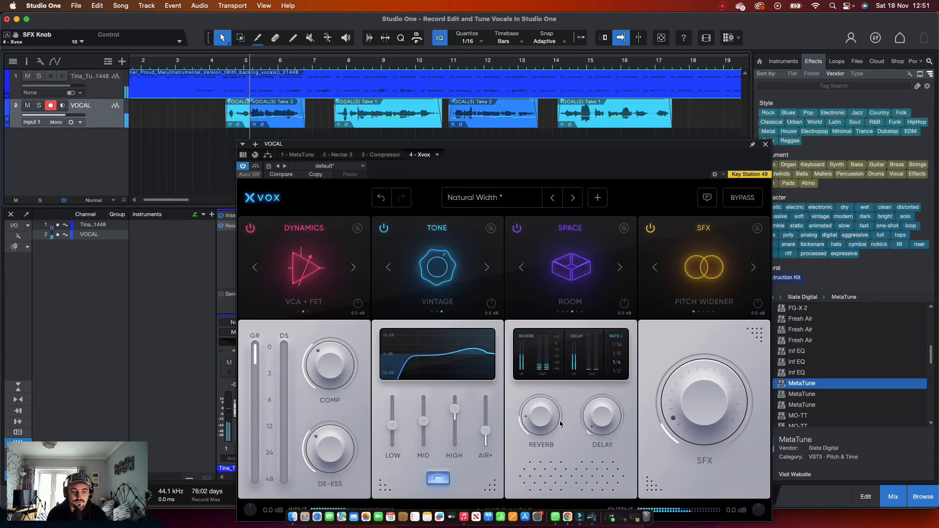
pyautogui.click(594, 417)
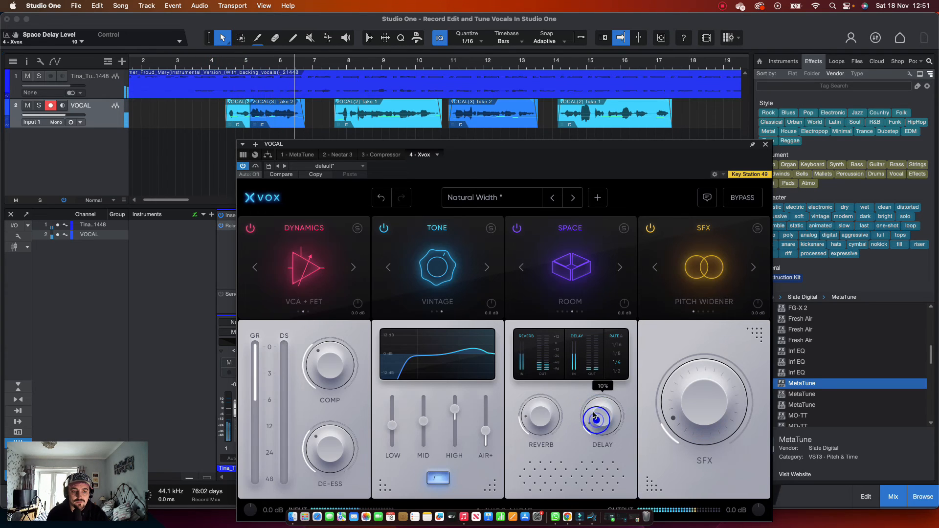
pyautogui.click(538, 405)
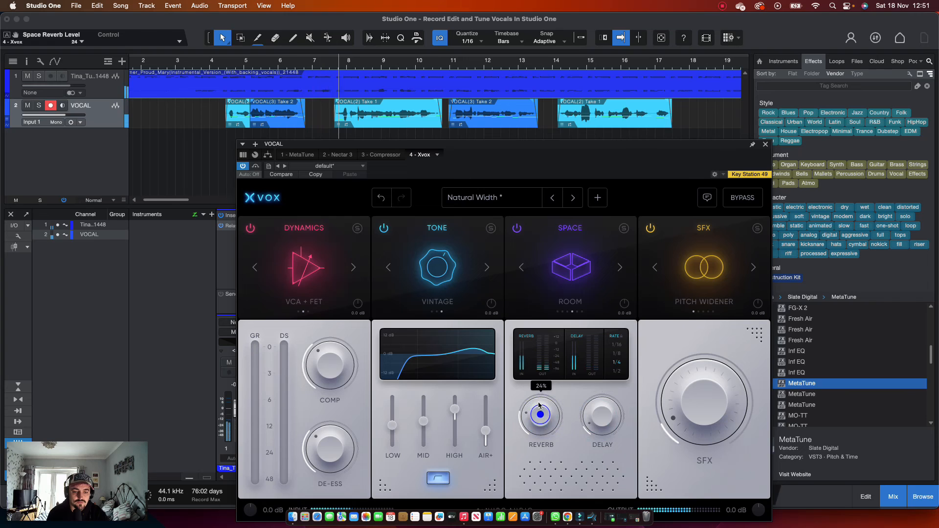
pyautogui.moveTo(539, 405); pyautogui.dragTo(539, 407)
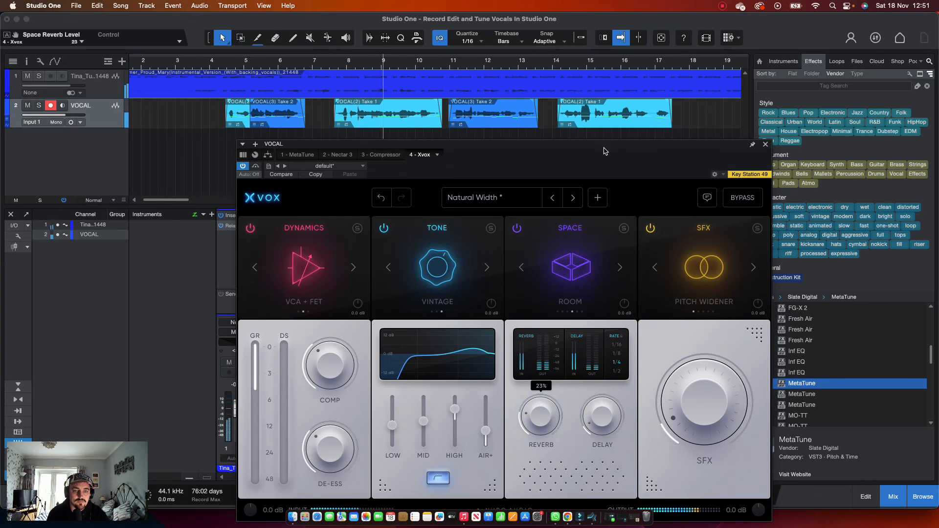
pyautogui.moveTo(604, 151); pyautogui.dragTo(572, 77)
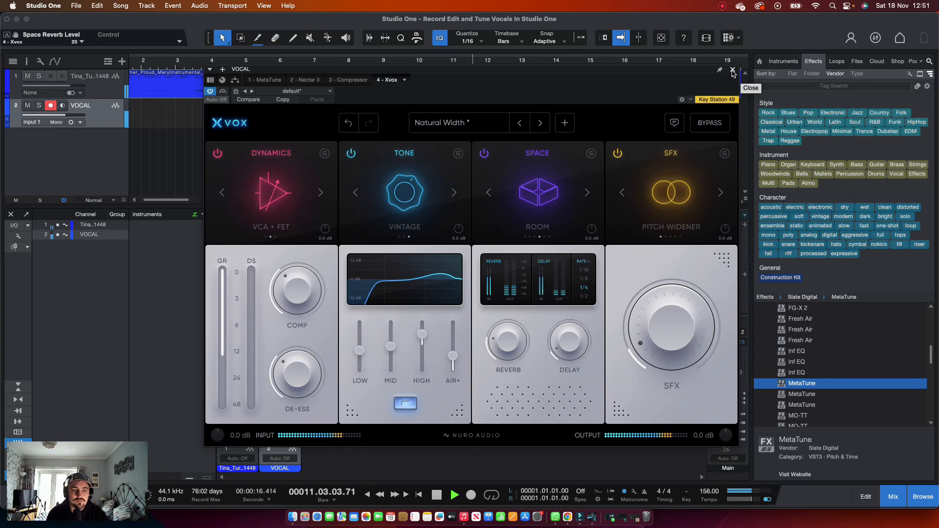
pyautogui.moveTo(507, 341); pyautogui.dragTo(564, 345)
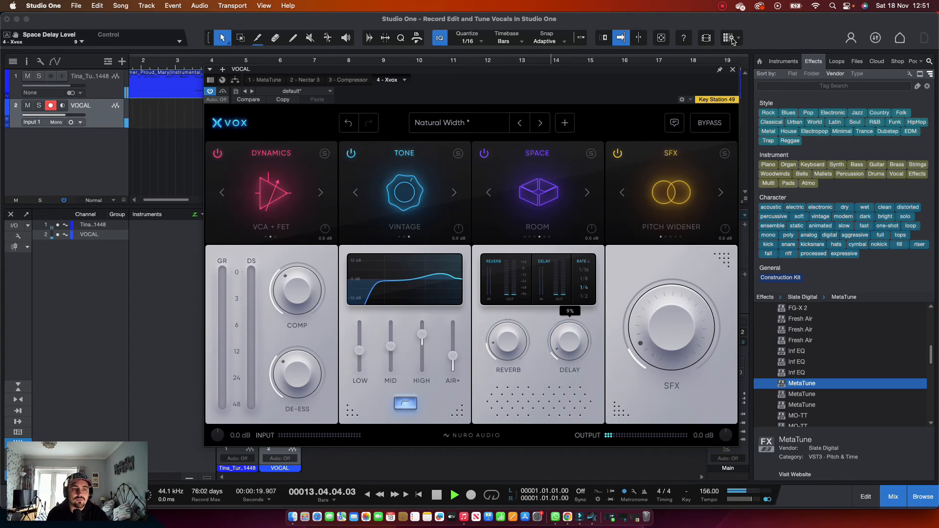
pyautogui.click(734, 71)
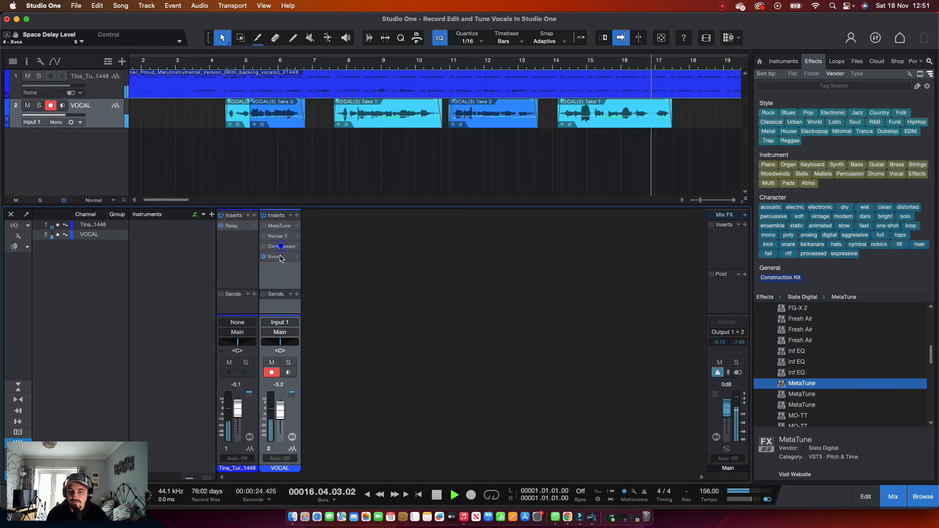
# Move Xvox above the Compressor in the VOCAL inserts, and play the vocal with the Compressor reactivated.
pyautogui.moveTo(281, 258); pyautogui.dragTo(274, 247)
pyautogui.click(264, 258)
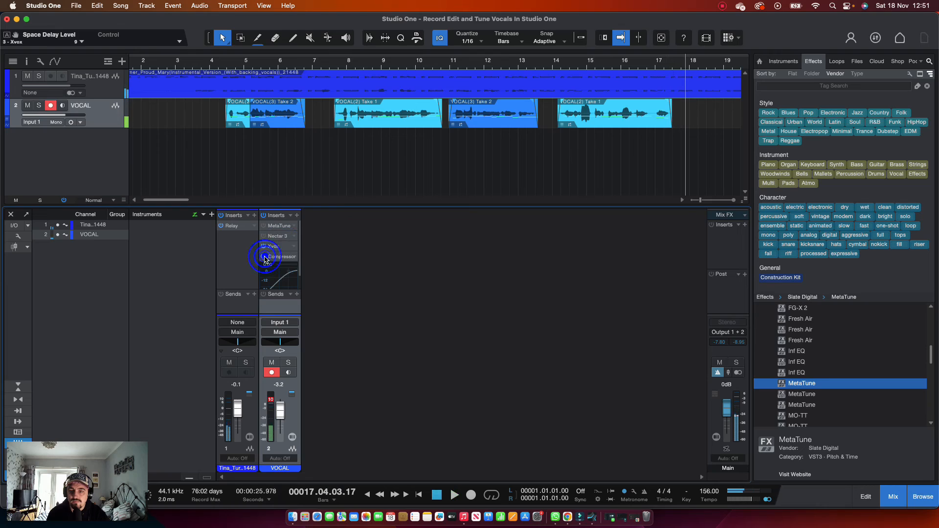
pyautogui.press('space')
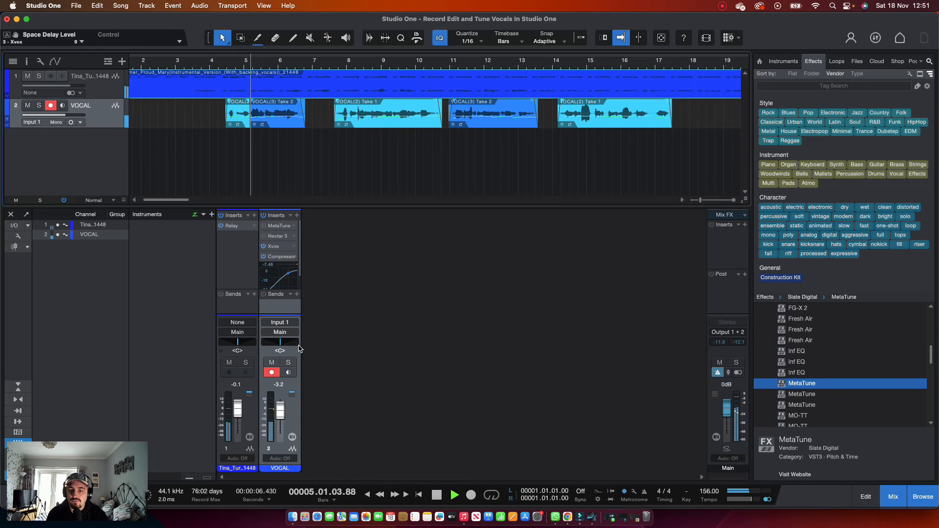
# Raise the VOCAL channel volume to +2.2 dB during playback.
pyautogui.moveTo(280, 412); pyautogui.dragTo(279, 412)
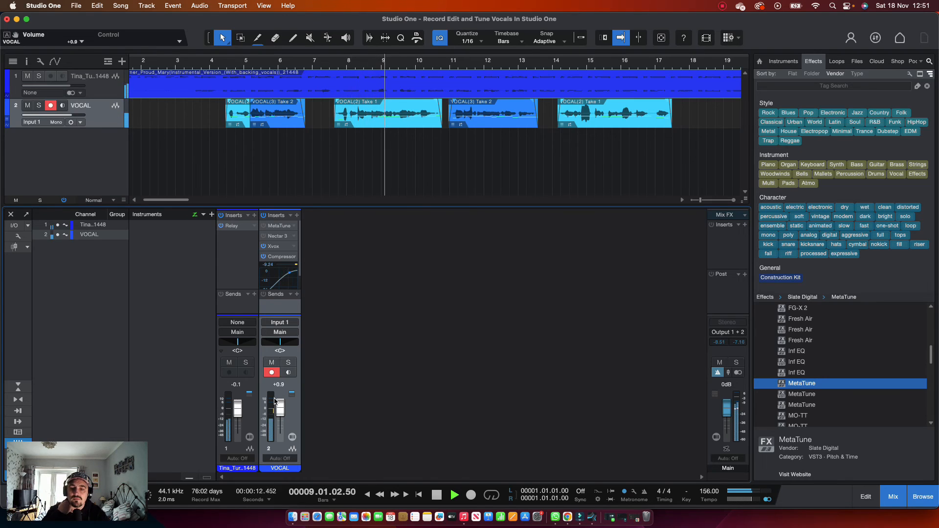
pyautogui.moveTo(274, 401); pyautogui.dragTo(283, 408)
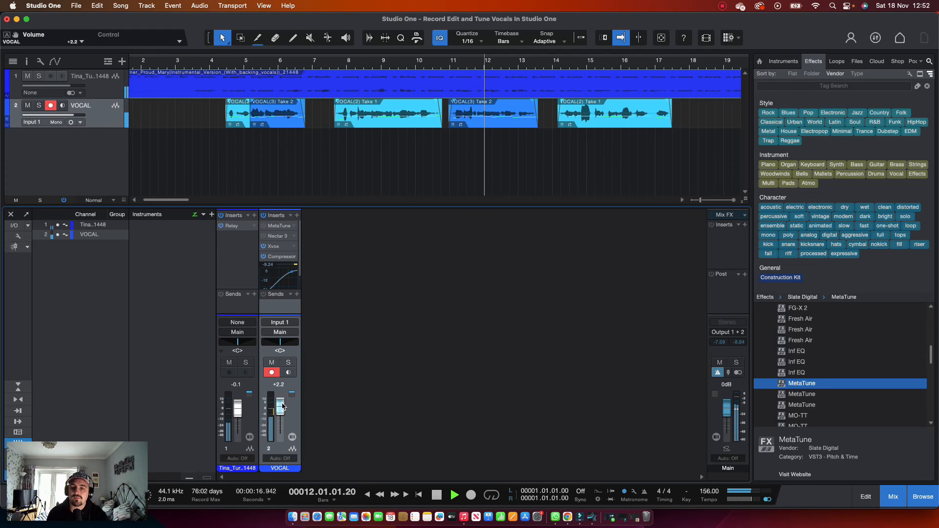
# Deactivate the Compressor and Xvox inserts, lower the VOCAL channel volume to -4.3 dB and stop playback.
pyautogui.click(264, 257)
pyautogui.moveTo(280, 407); pyautogui.dragTo(281, 416)
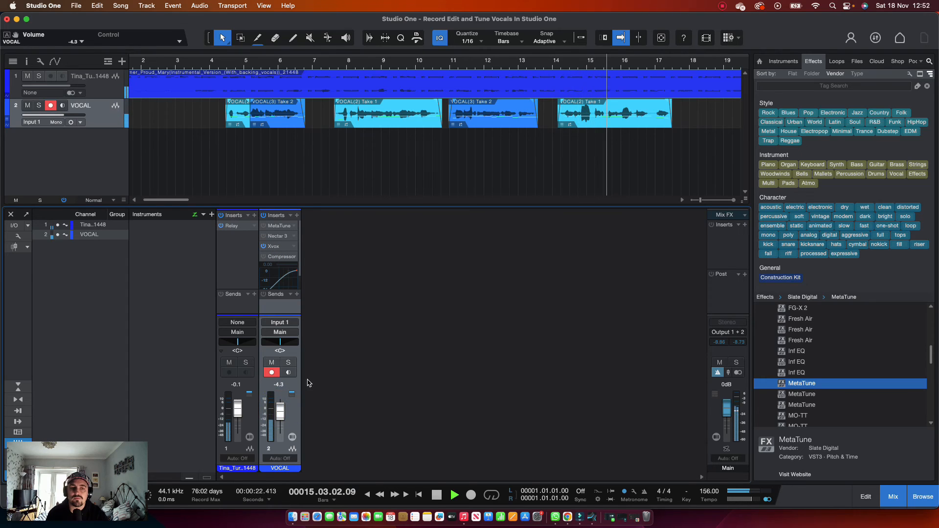
pyautogui.press('space')
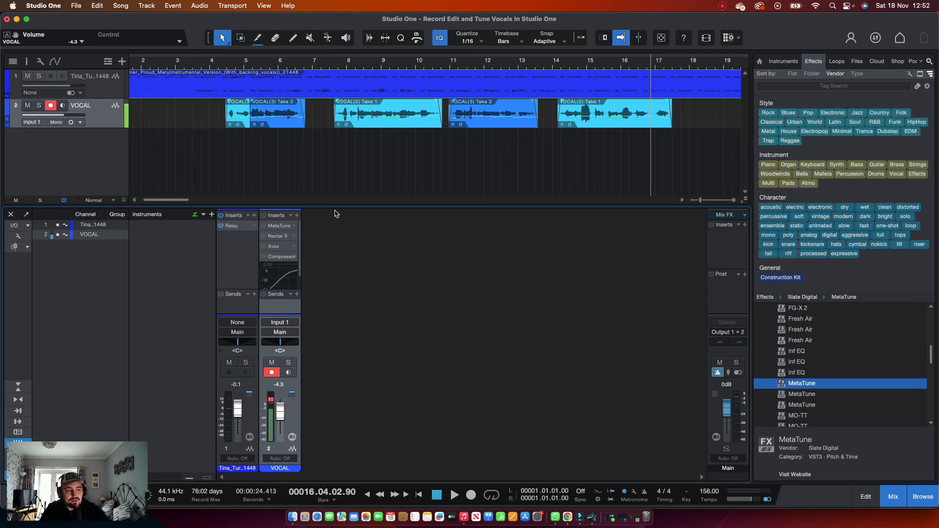
# Collapse the Slate Digital folder in the effects browser, and insert the stock Pro EQ on the VOCAL channel by searching for "eq".
pyautogui.scroll(5, 766, 356)
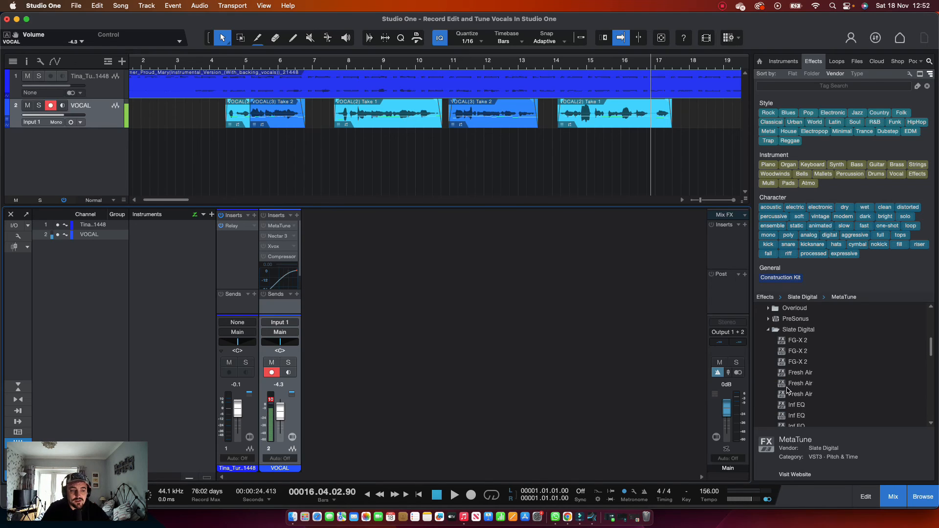
pyautogui.click(768, 405)
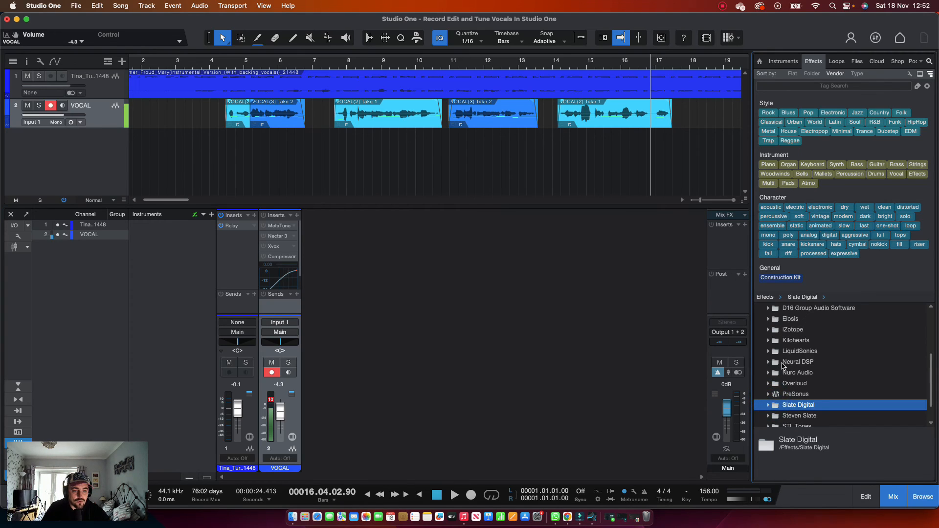
pyautogui.scroll(3, 783, 366)
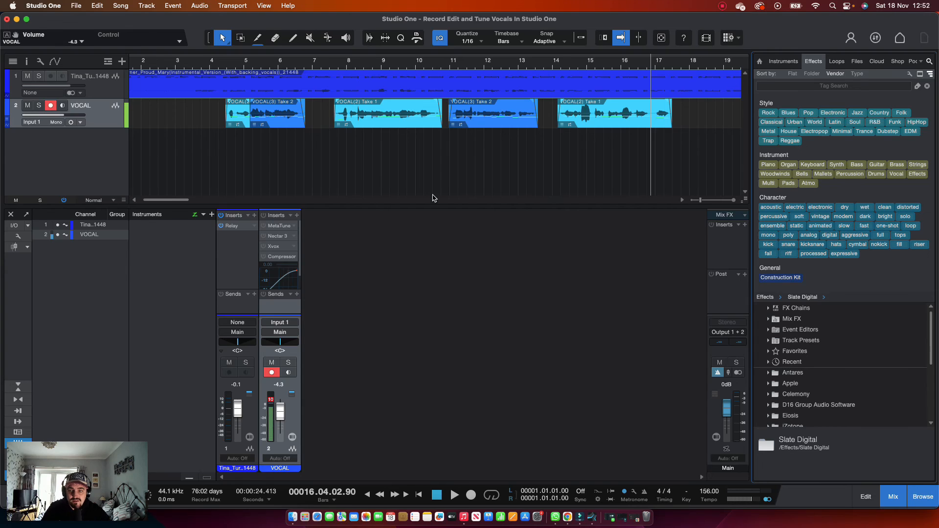
pyautogui.click(296, 216)
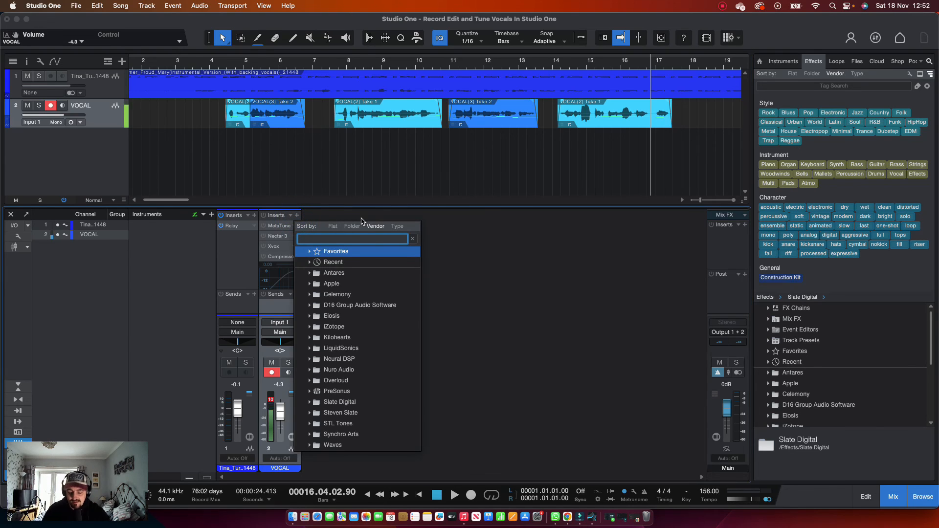
pyautogui.write('eq')
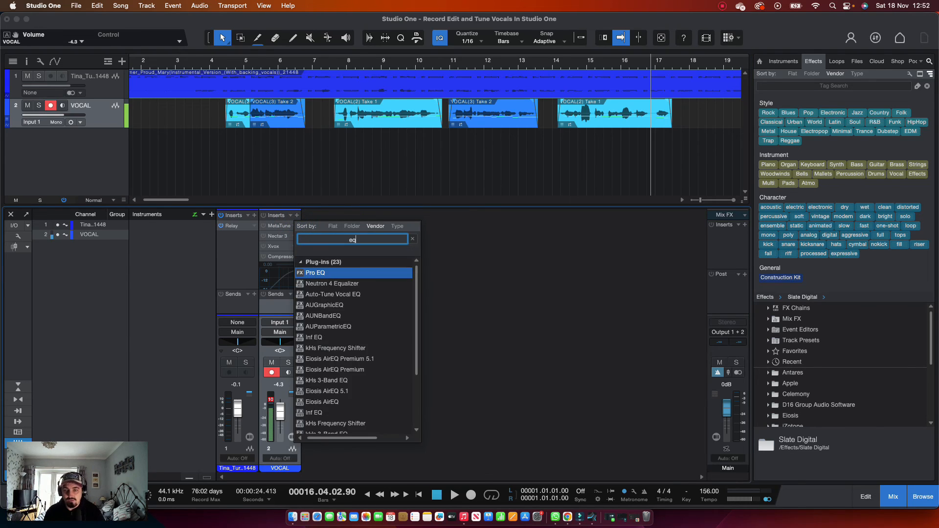
pyautogui.press('Return')
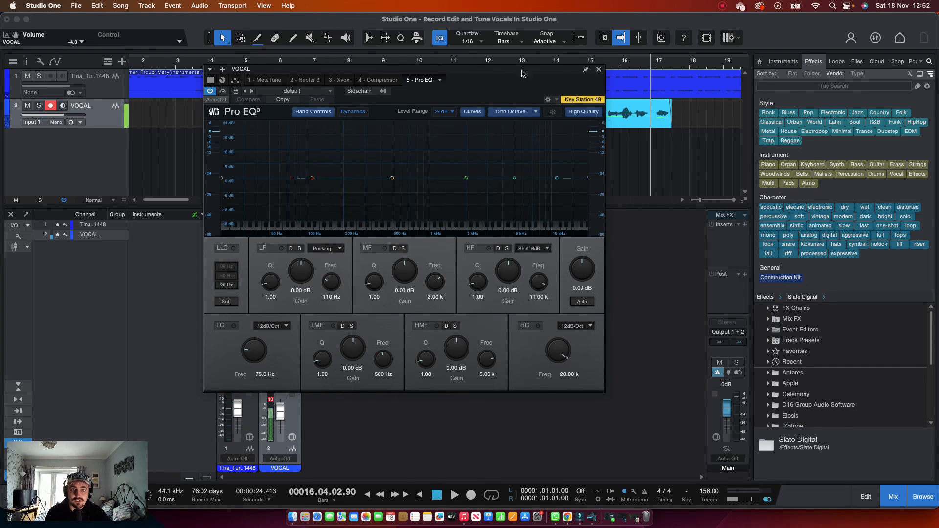
# During playback from the first phrase, set Pro EQ's low cut to 94.8 Hz and its LF band to -3.57 dB at 171 Hz, and stop.
pyautogui.moveTo(465, 69); pyautogui.dragTo(498, 163)
pyautogui.click(229, 64)
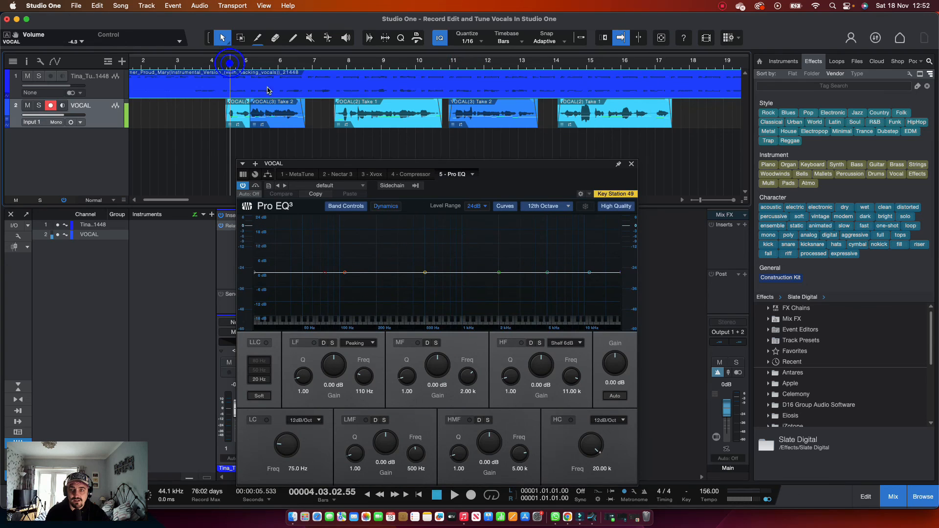
pyautogui.press('space')
pyautogui.moveTo(345, 272); pyautogui.dragTo(368, 281)
pyautogui.click(325, 273)
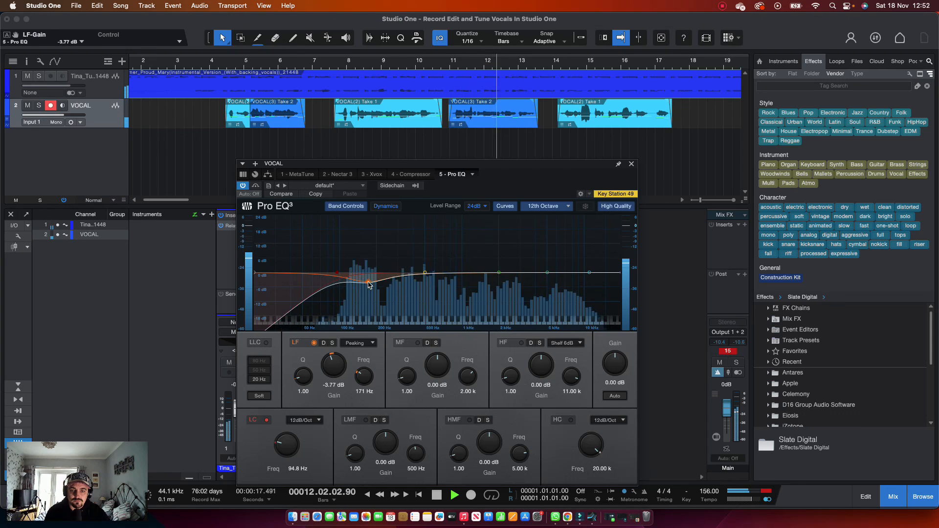
pyautogui.press('space')
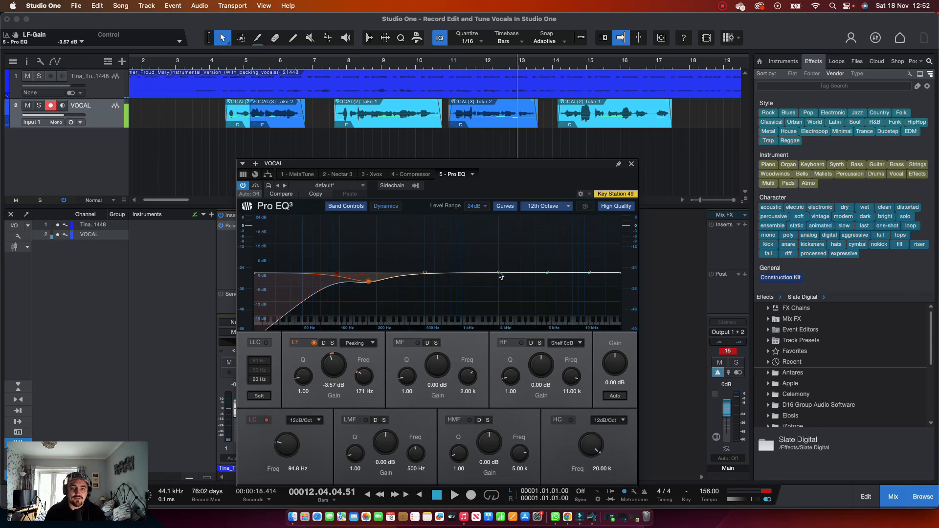
# Close the Pro EQ window and reset the clip indicator on the Main output.
pyautogui.click(631, 164)
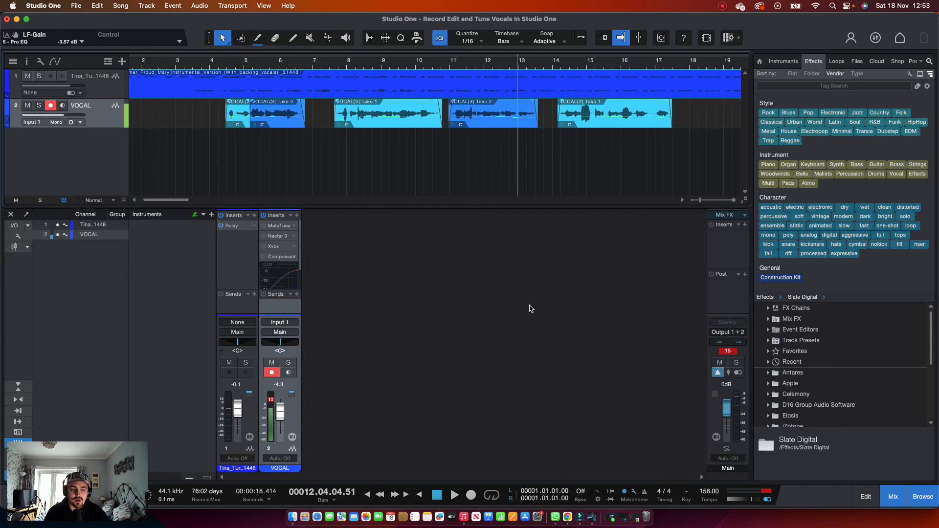
pyautogui.click(726, 352)
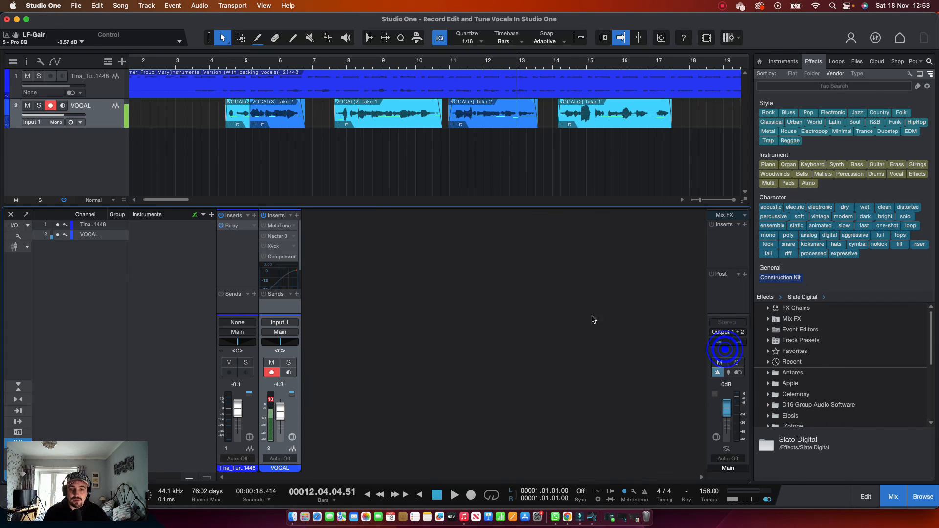
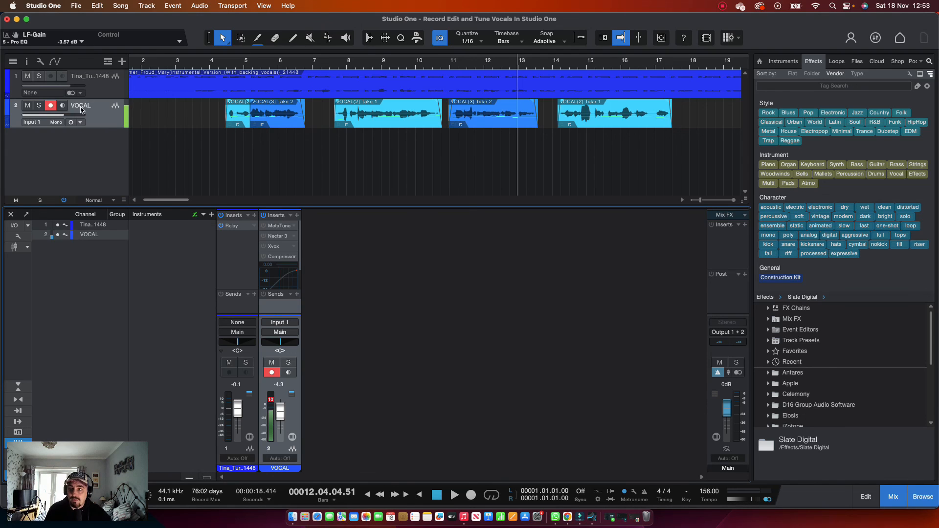
# Expand the VOCAL track's layers to review how Takes 1 to 3 are comped, and collapse them again.
pyautogui.click(10, 125)
pyautogui.scroll(-2, 290, 168)
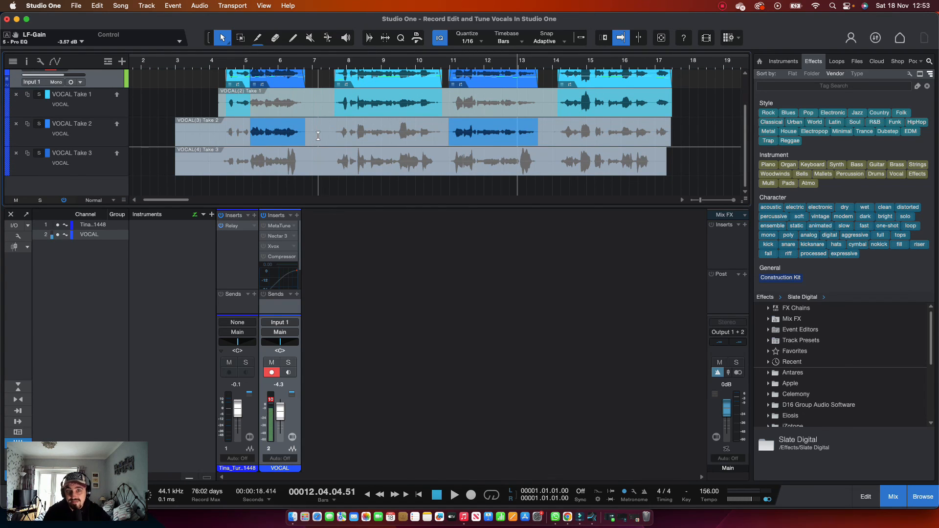
pyautogui.click(6, 81)
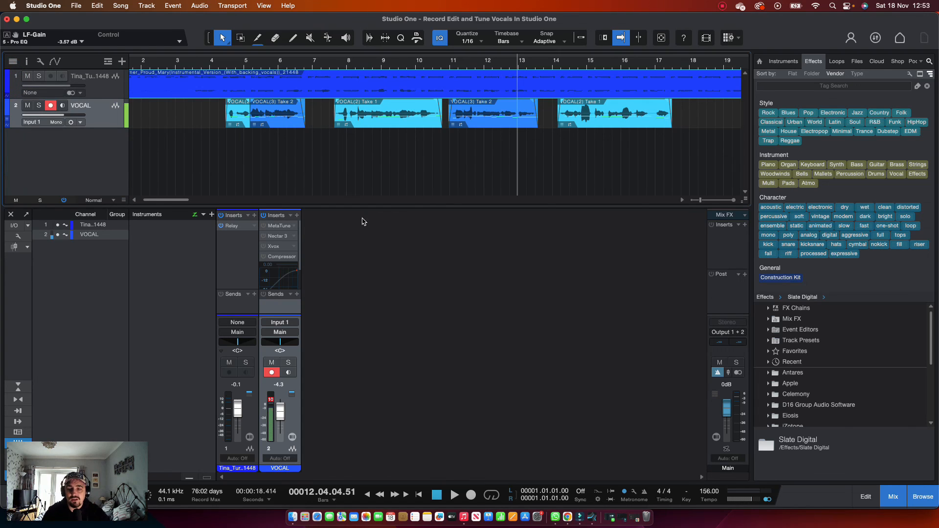